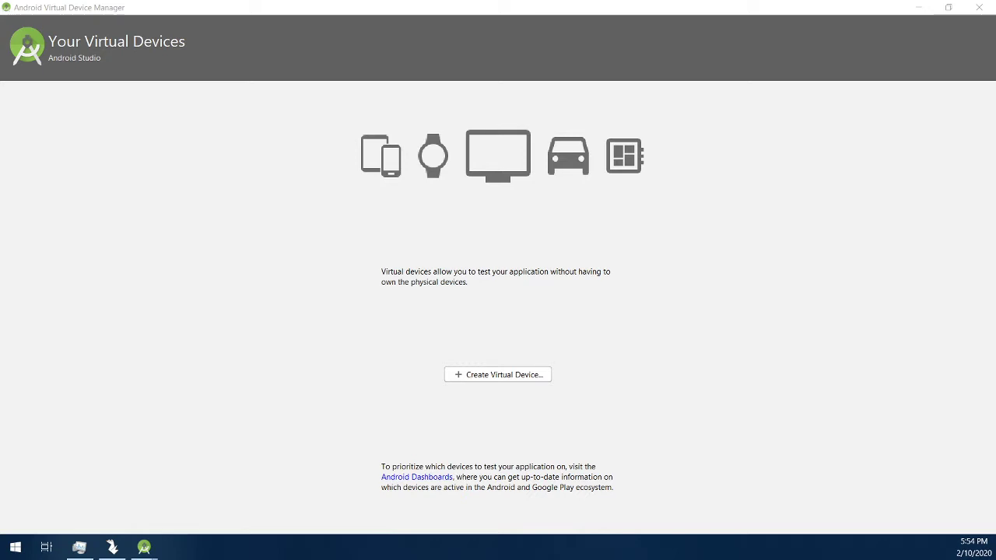
Step: Close the Virtual Device Manager and return to the Android Studio editor
double_click(509, 7)
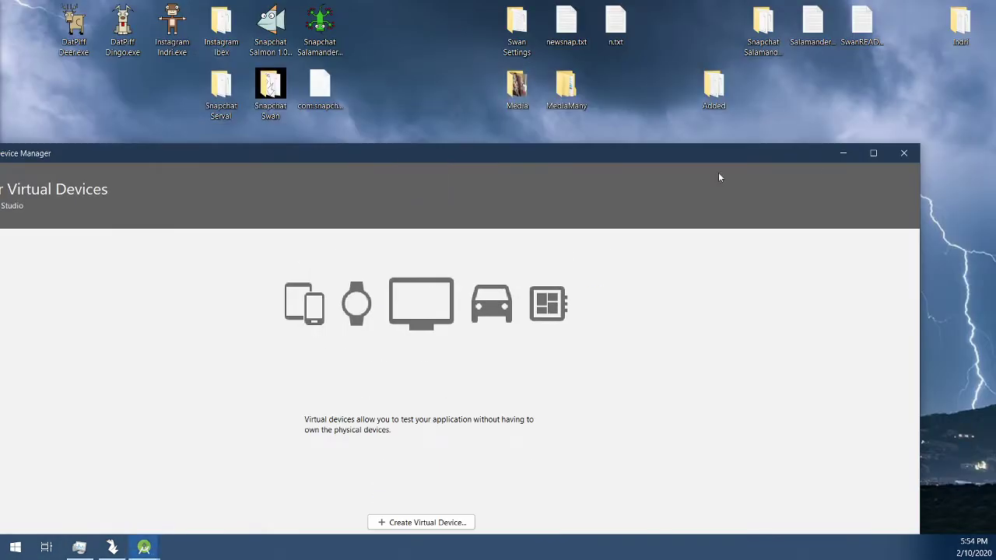
click(897, 158)
click(144, 546)
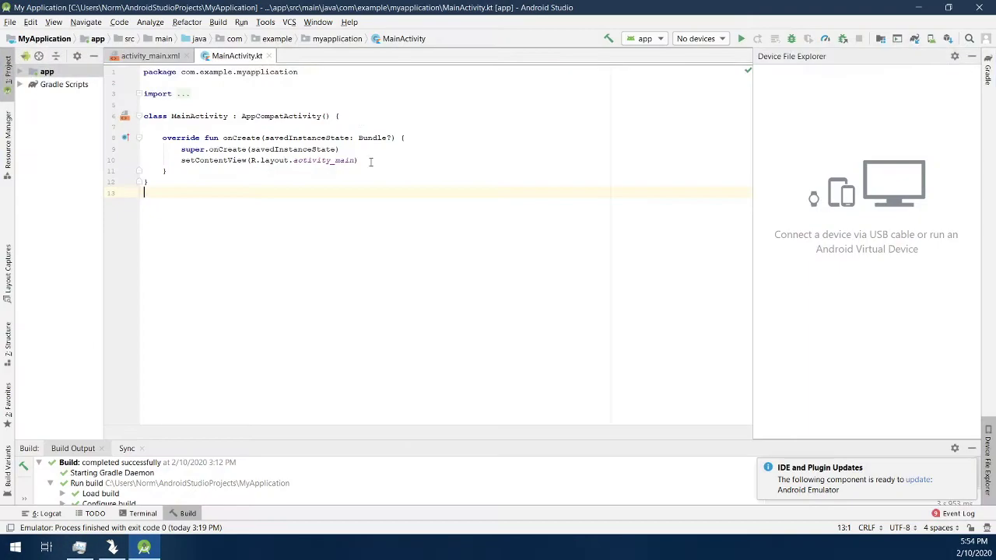
Step: Uncheck Intel x86 Emulator Accelerator (HAXM) in SDK Manager's SDK Tools and apply the removal
click(264, 24)
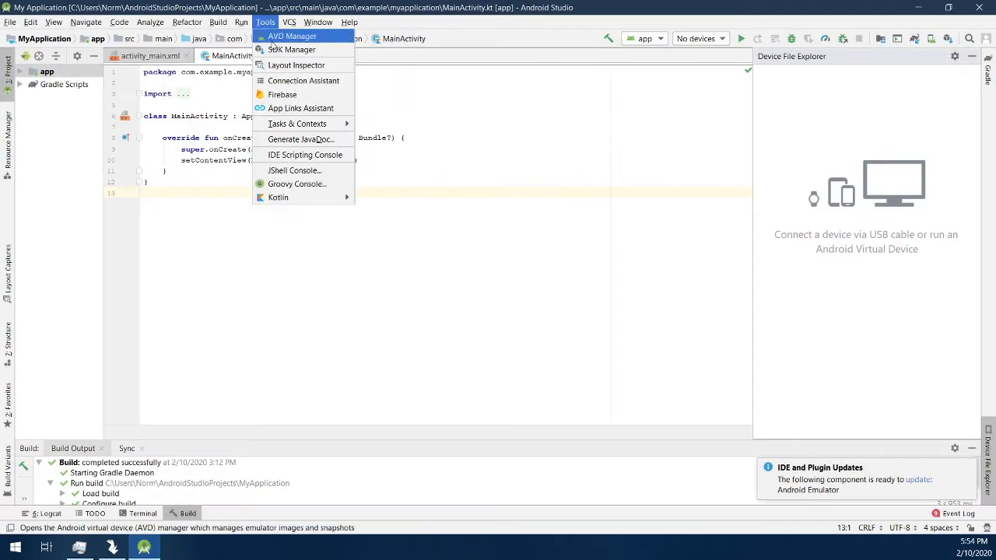
click(291, 50)
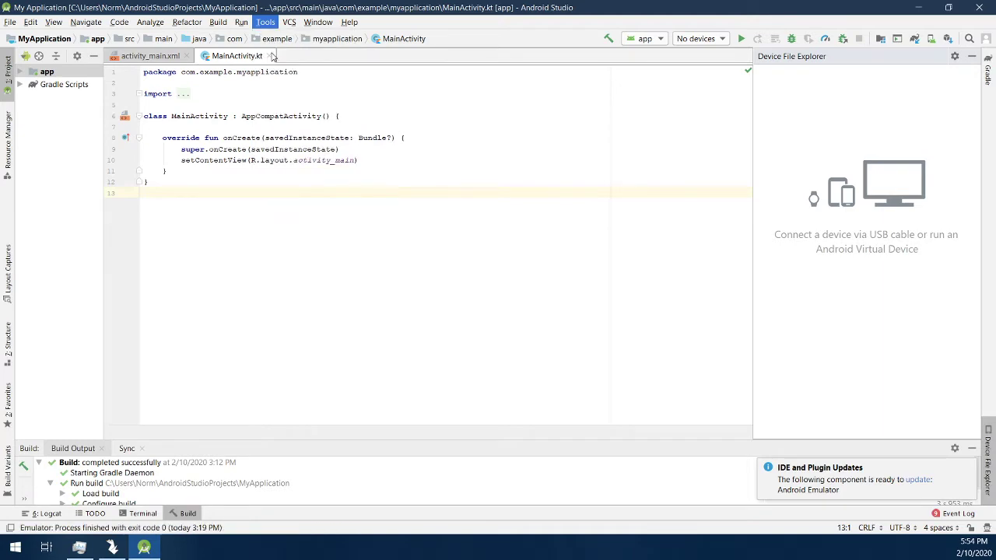
click(326, 136)
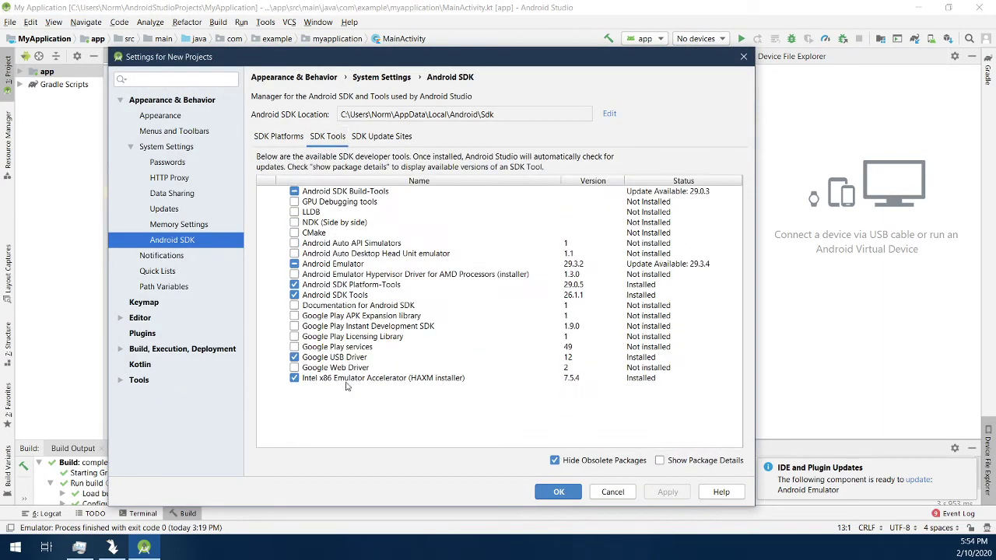
click(294, 378)
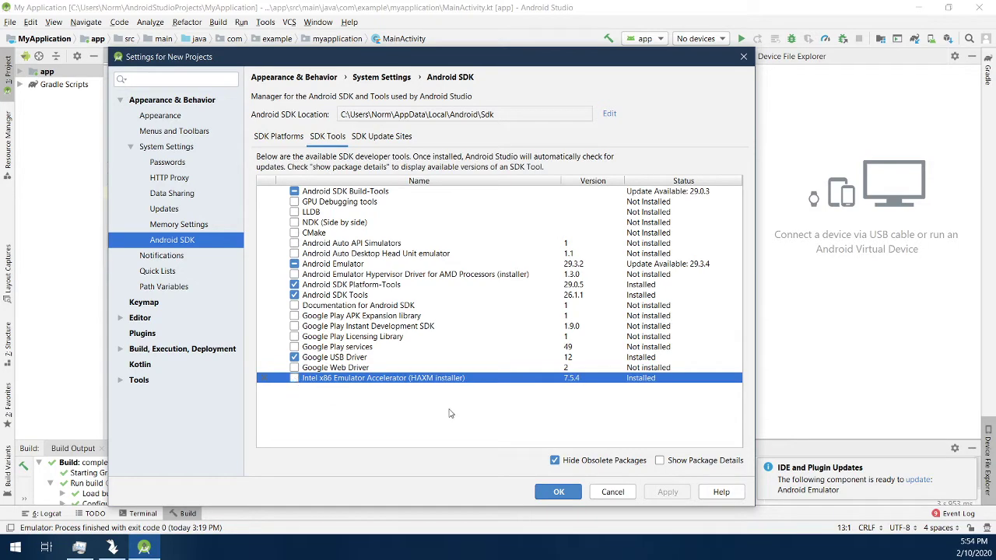
click(666, 492)
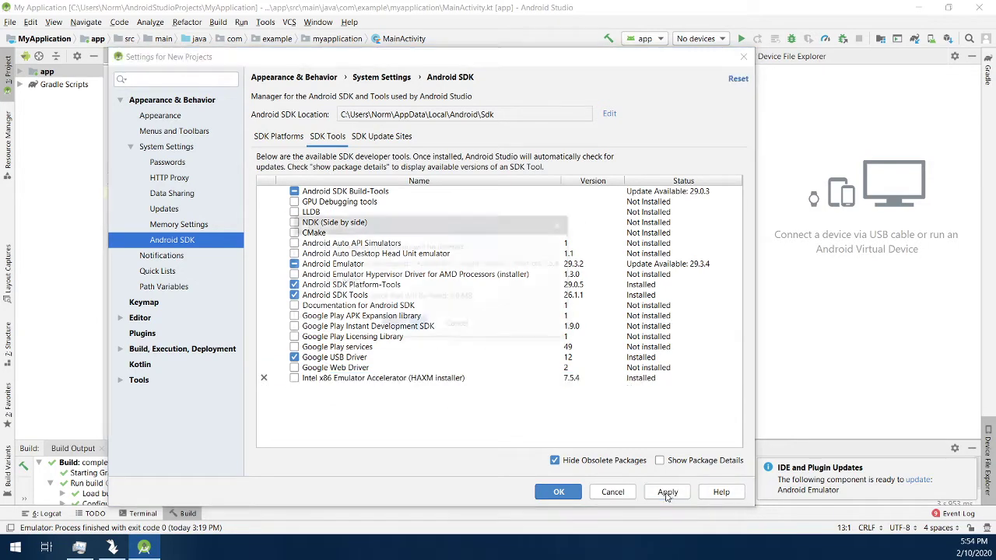
click(412, 326)
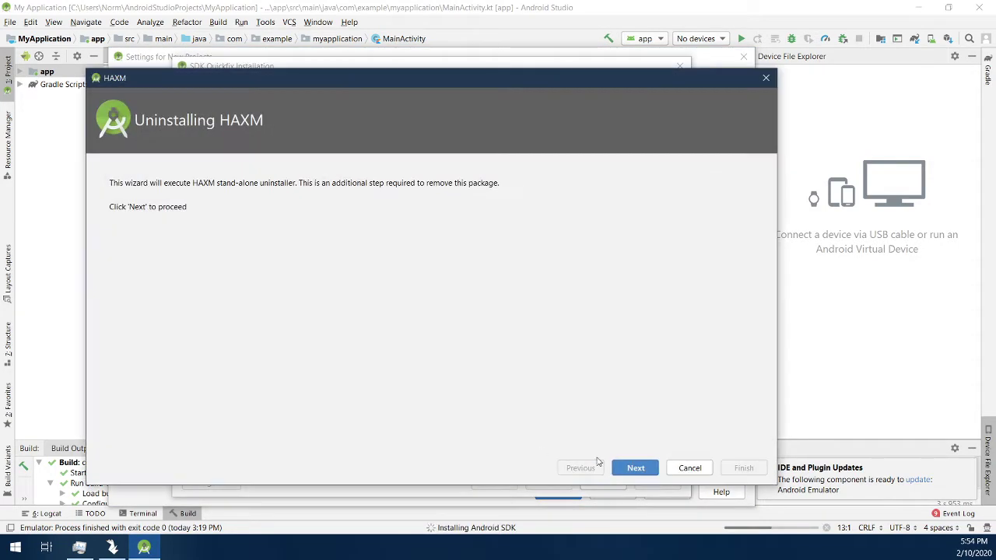
Step: Run the HAXM uninstall wizard through and close both finished installer dialogs
click(633, 467)
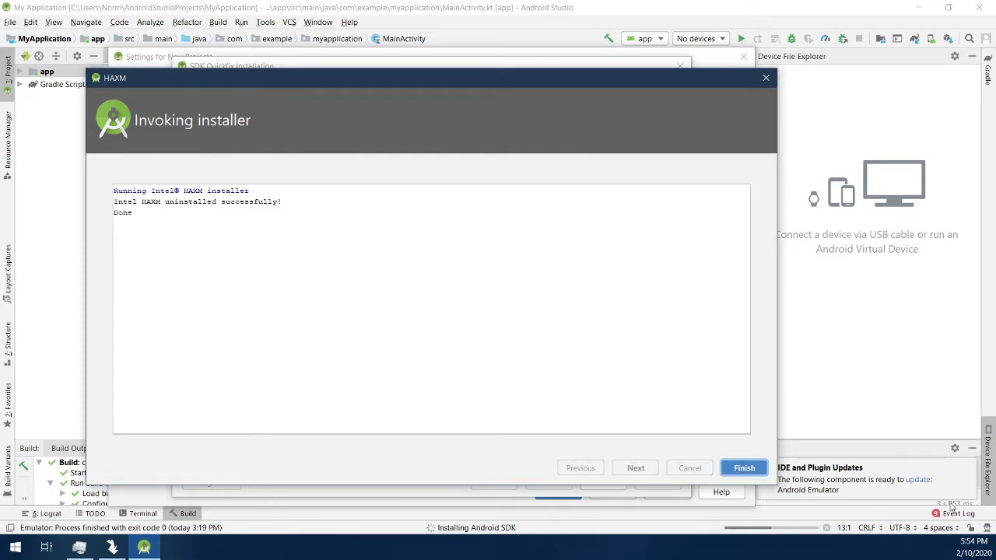
click(739, 470)
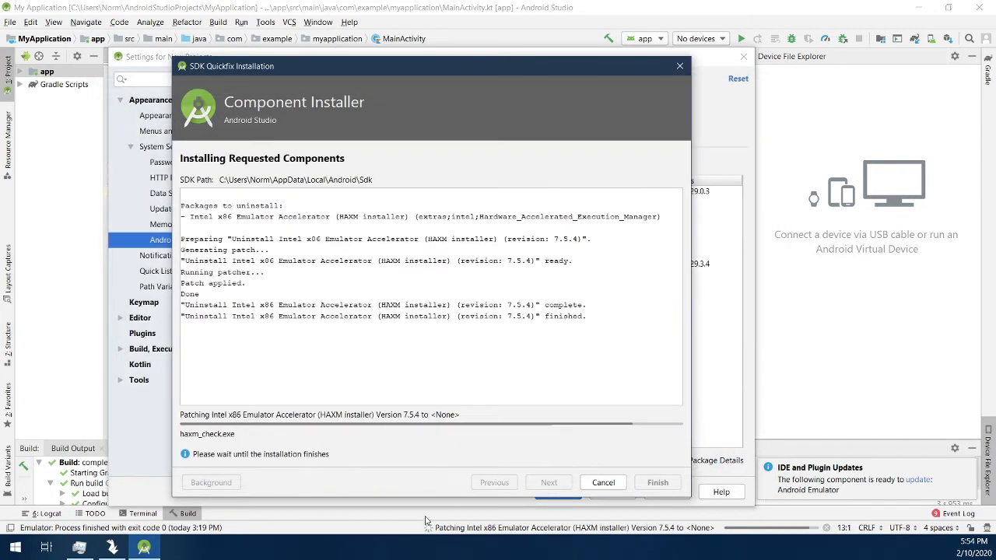
click(652, 487)
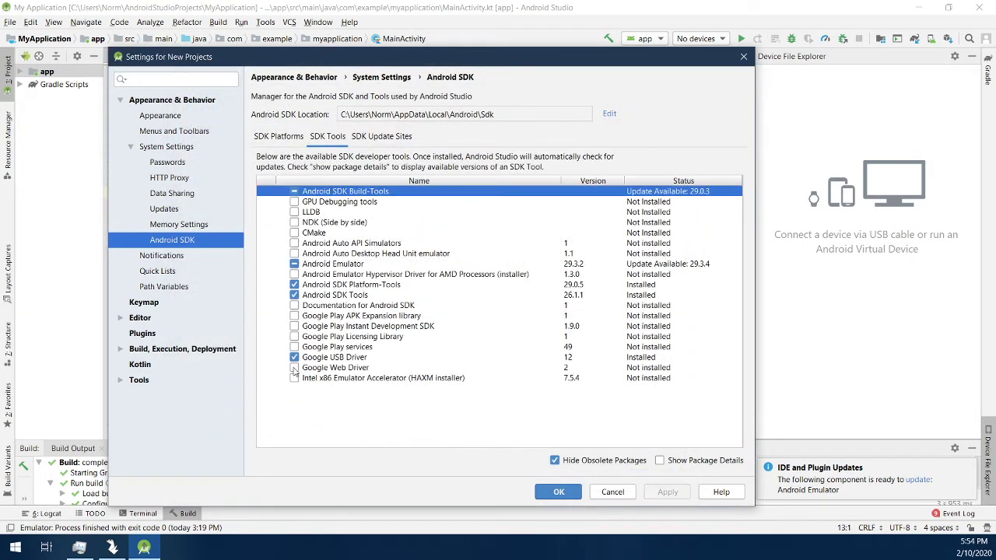
Step: Re-check HAXM, apply, and allocate 11,968 MiB of RAM in its installer
click(294, 378)
click(661, 493)
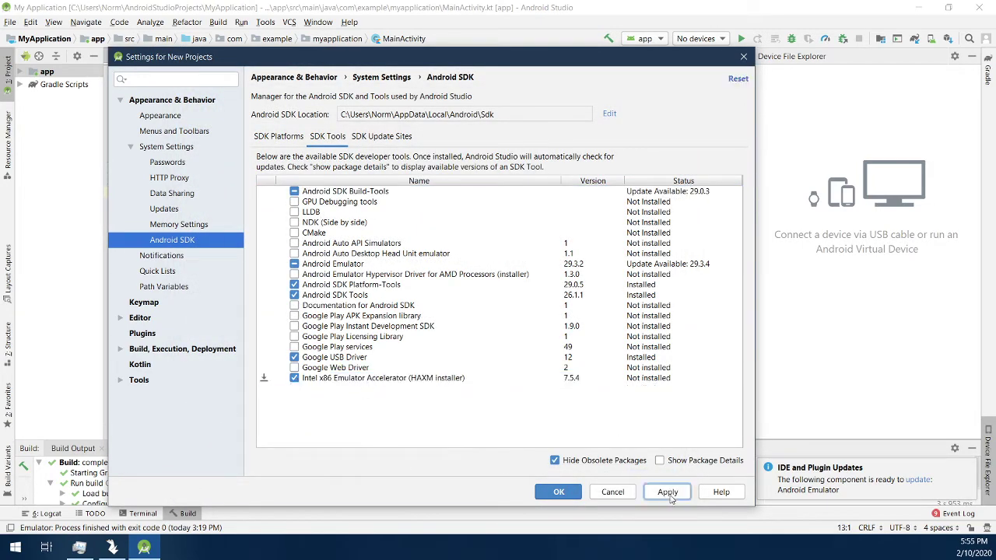
click(403, 336)
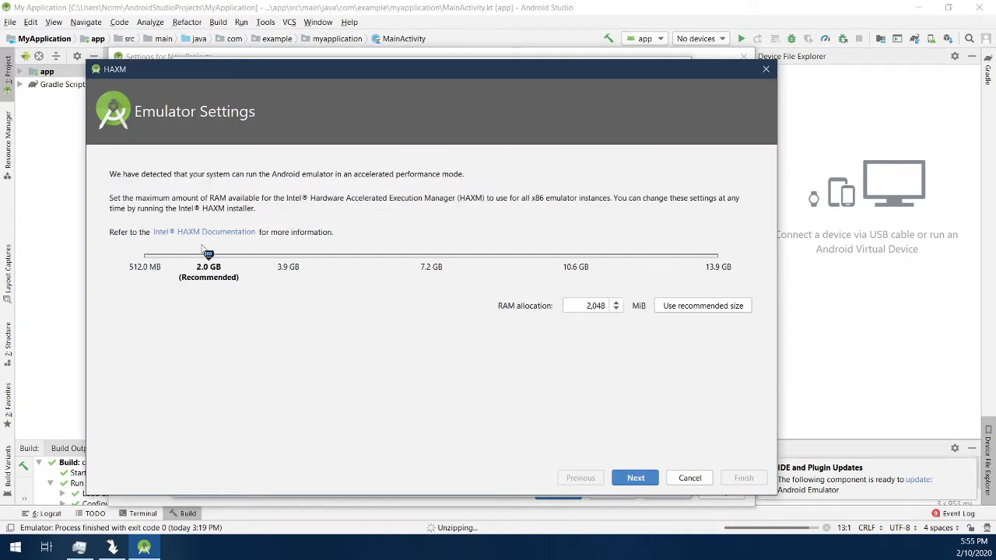
drag(208, 255, 626, 257)
click(630, 480)
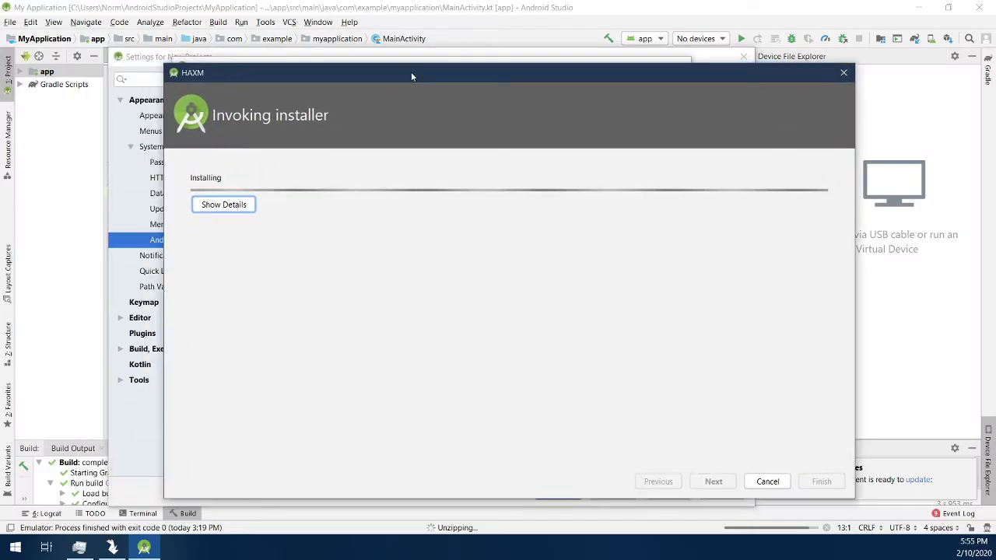
Step: Finish both installers, apply the SDK settings and close Settings
drag(410, 71, 394, 67)
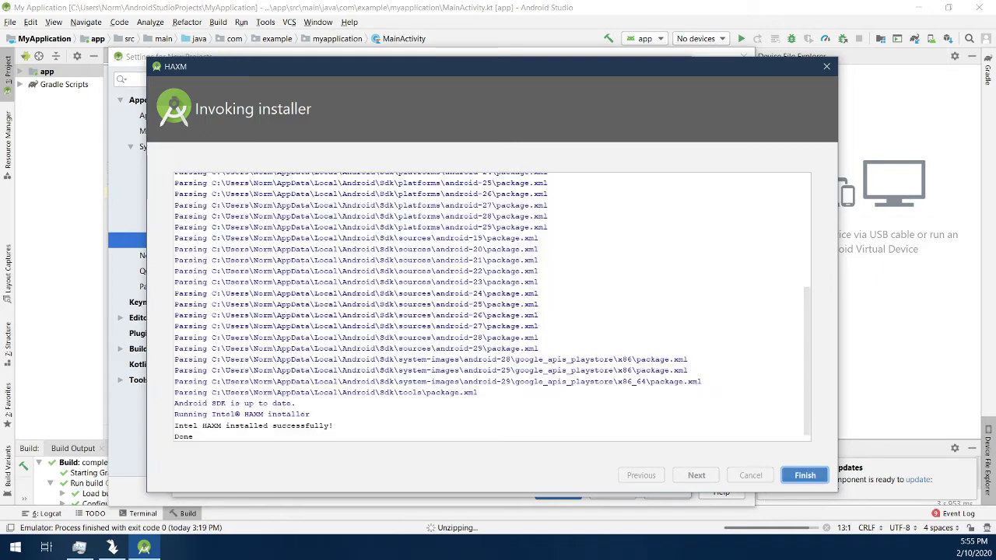
click(806, 476)
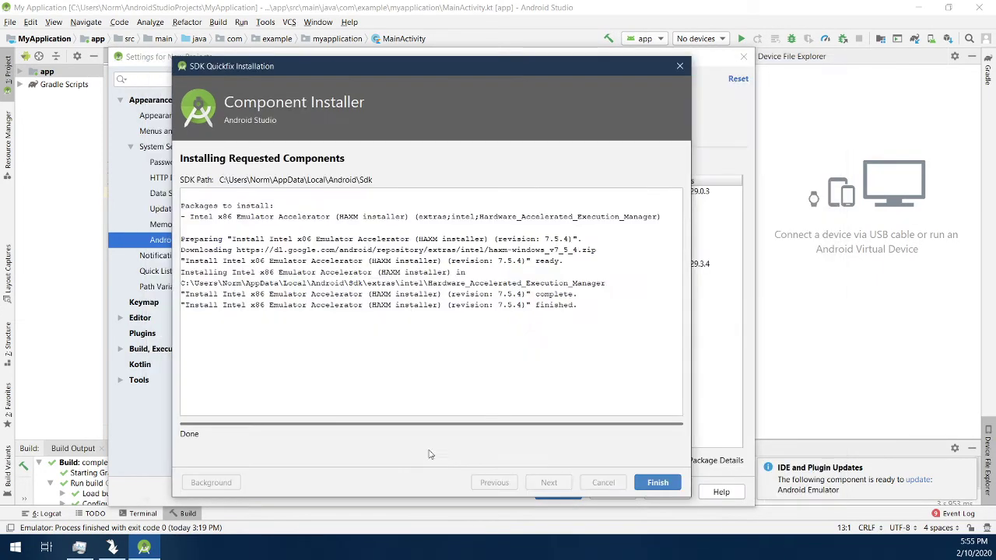
click(657, 483)
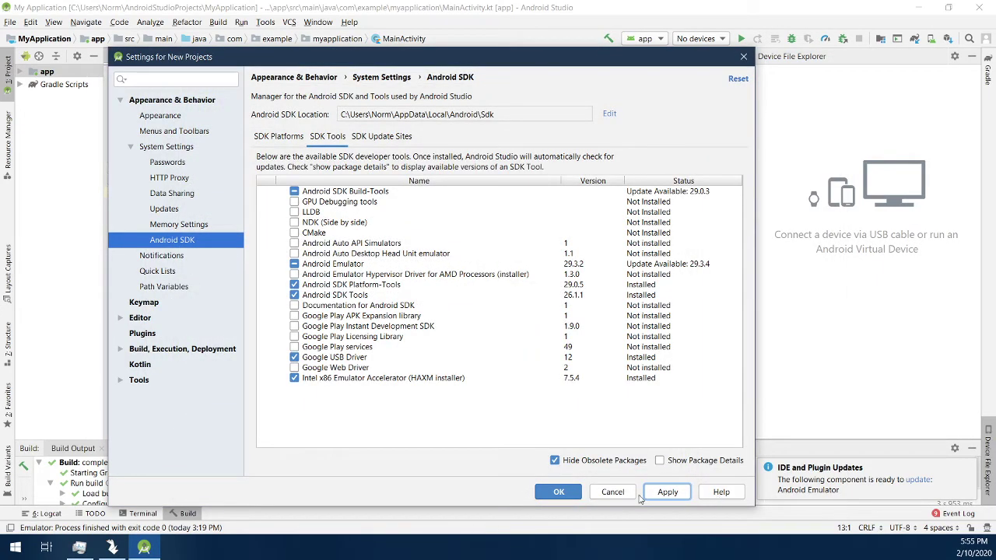
click(669, 493)
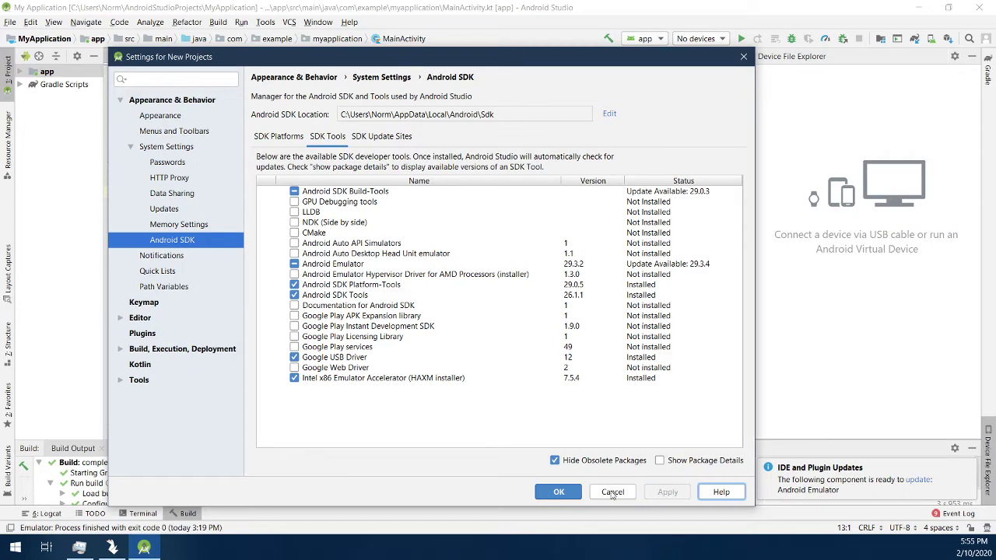
click(560, 492)
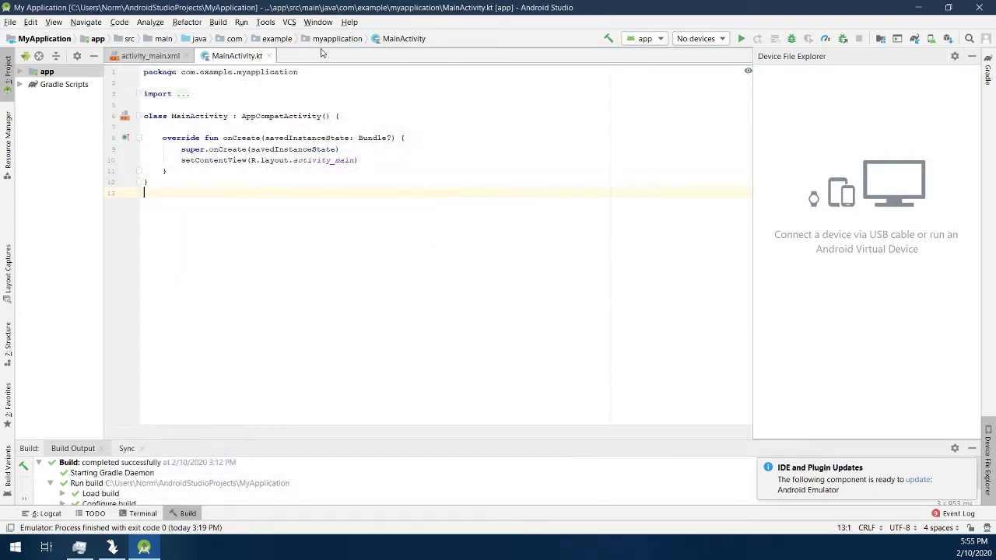
Step: Create a Pixel 2 virtual device with the Android 9.0 Pie image in AVD Manager
click(265, 21)
click(311, 145)
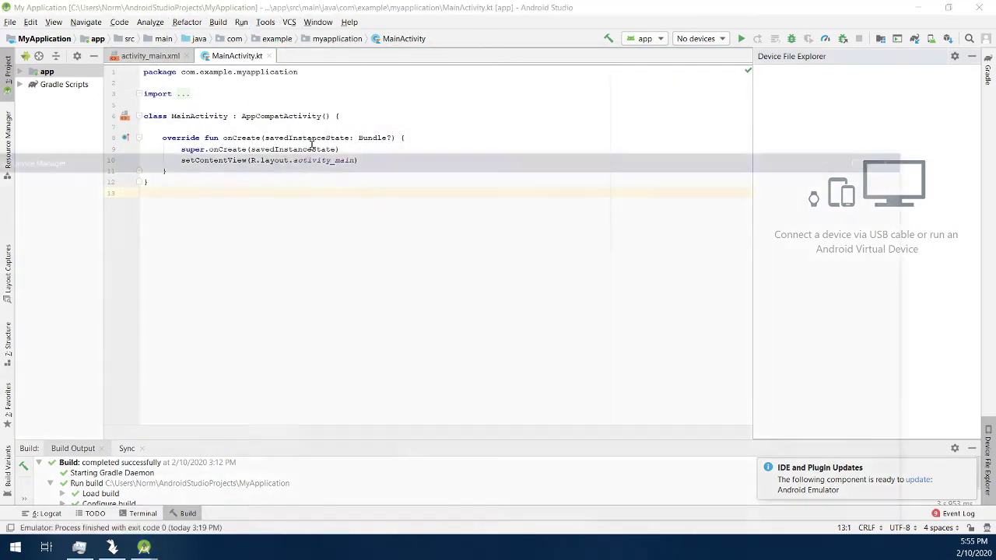
double_click(459, 158)
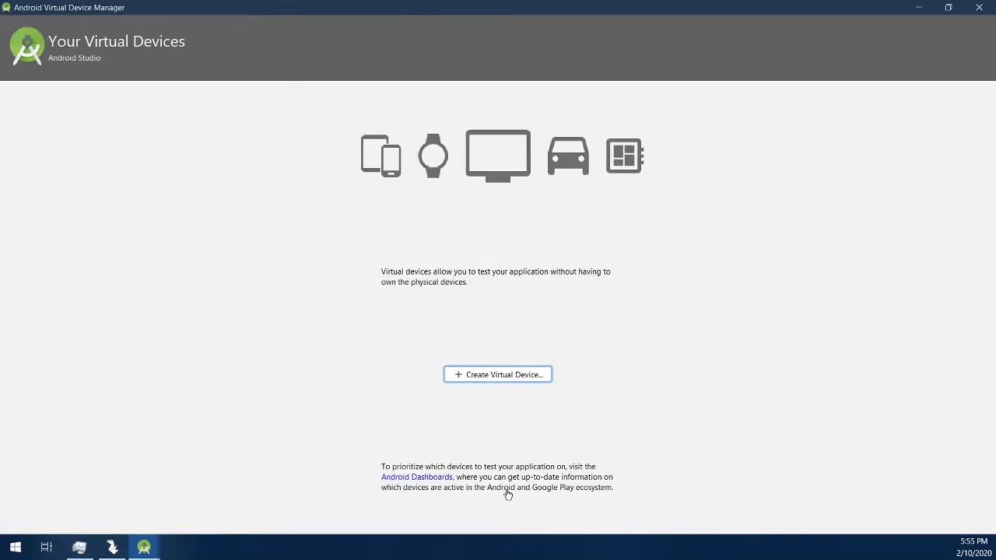
click(515, 377)
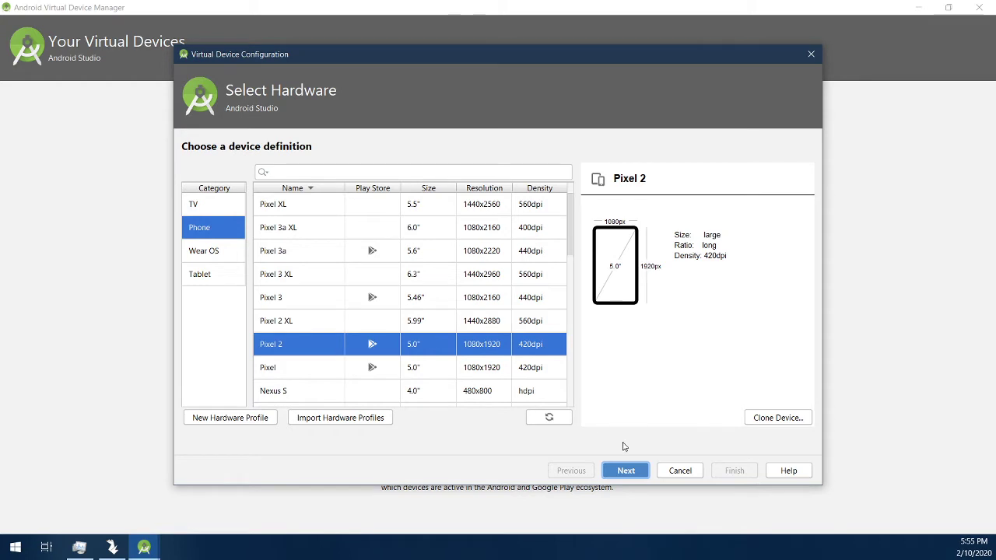
click(632, 476)
click(225, 221)
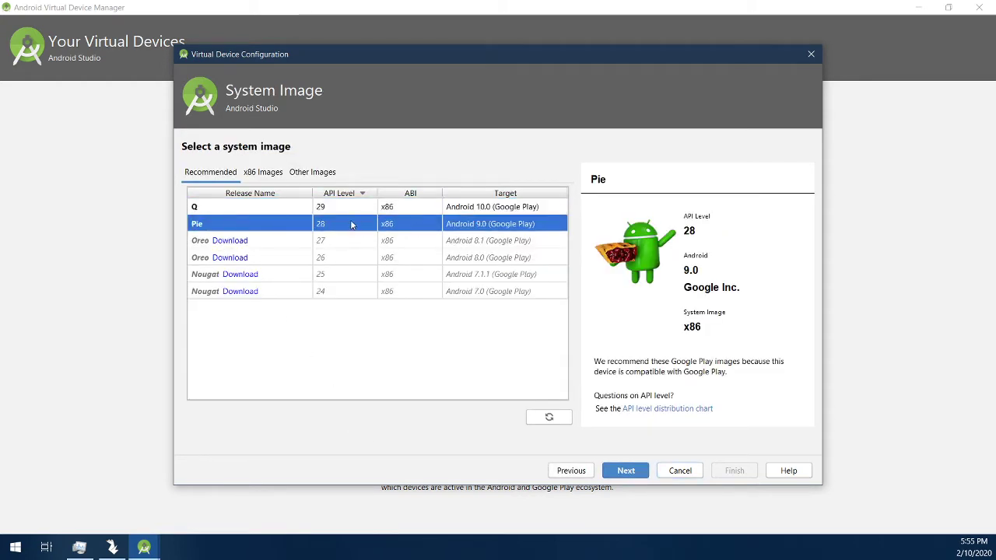
click(620, 476)
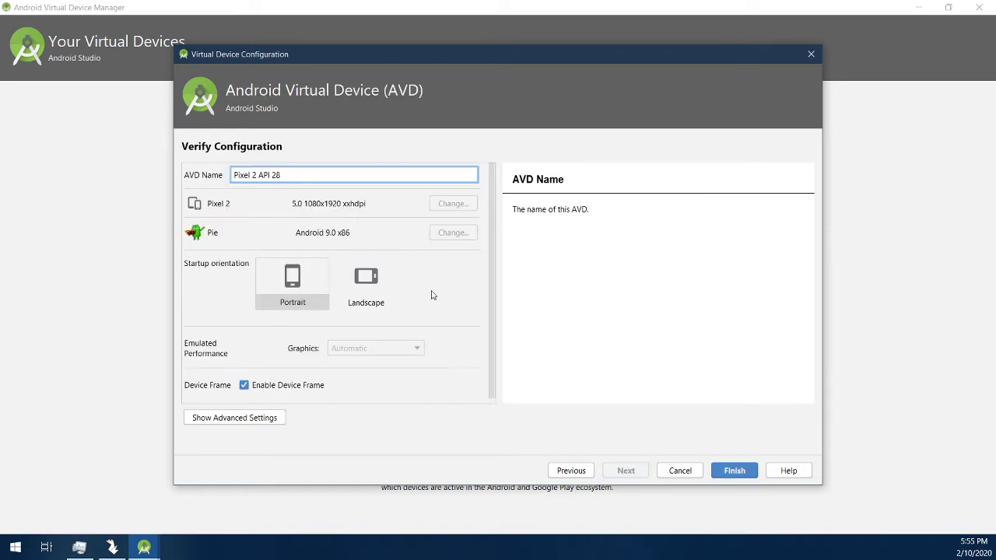
click(745, 470)
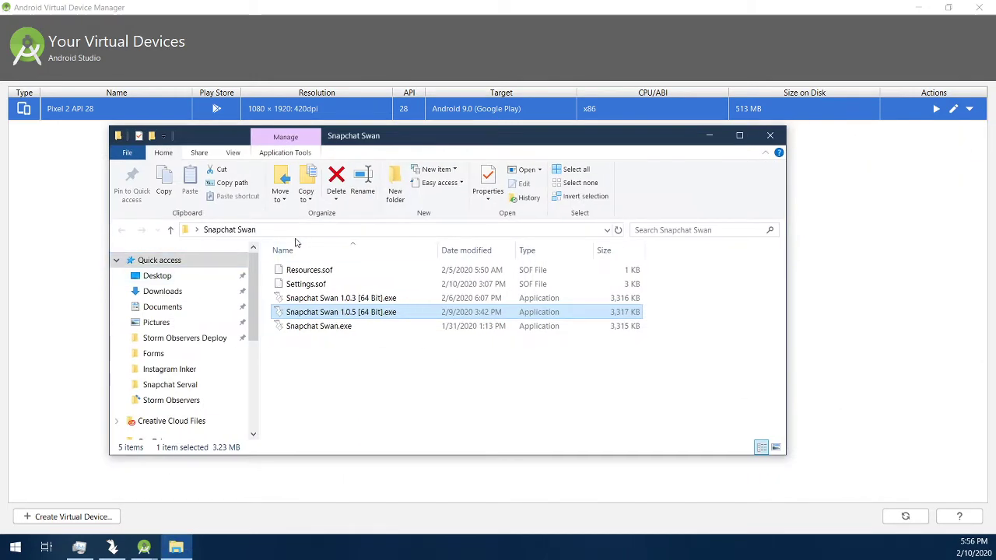
Step: Navigate File Explorer from the Snapchat Swan folder to the user's .android\avd folder
click(314, 232)
drag(351, 229, 248, 241)
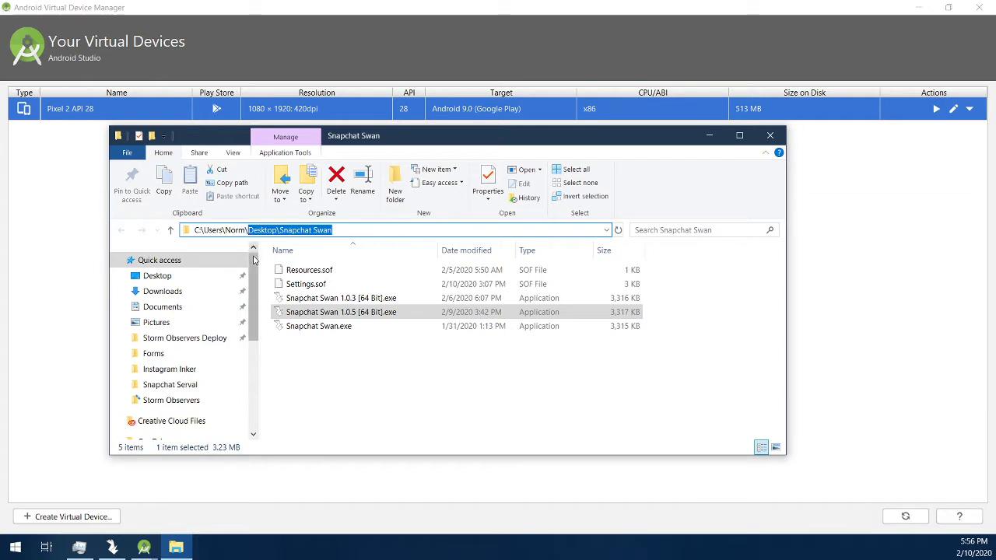
key(BackSpace)
key(Return)
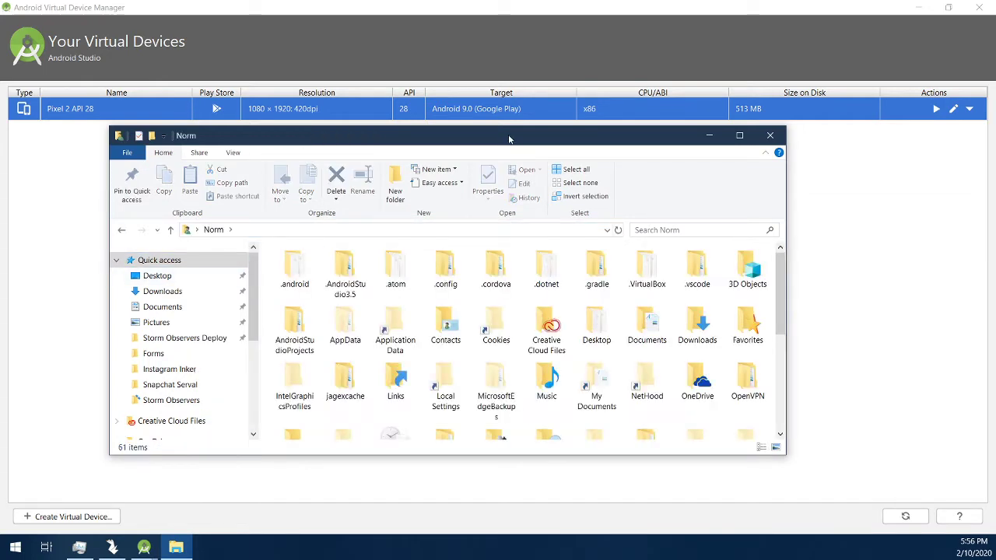
double_click(509, 137)
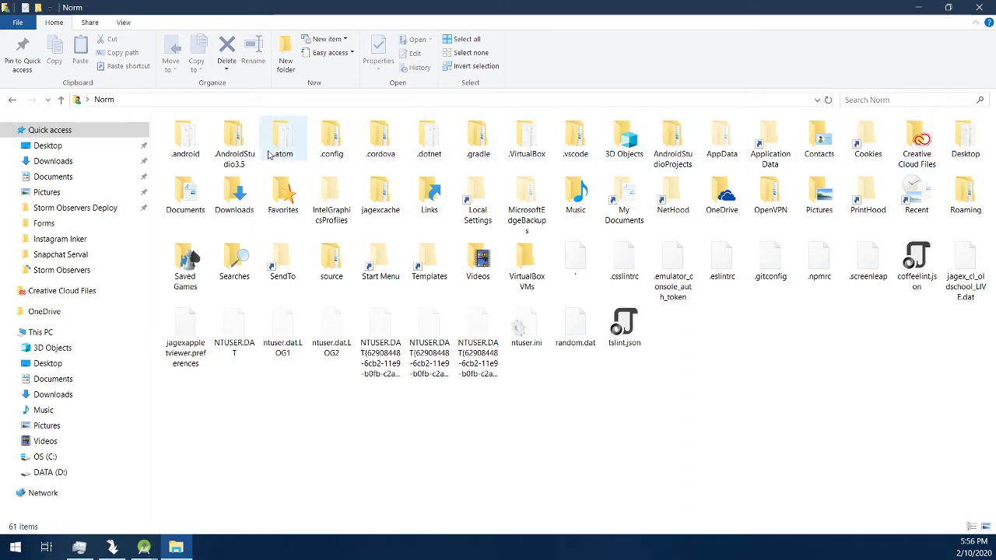
double_click(185, 138)
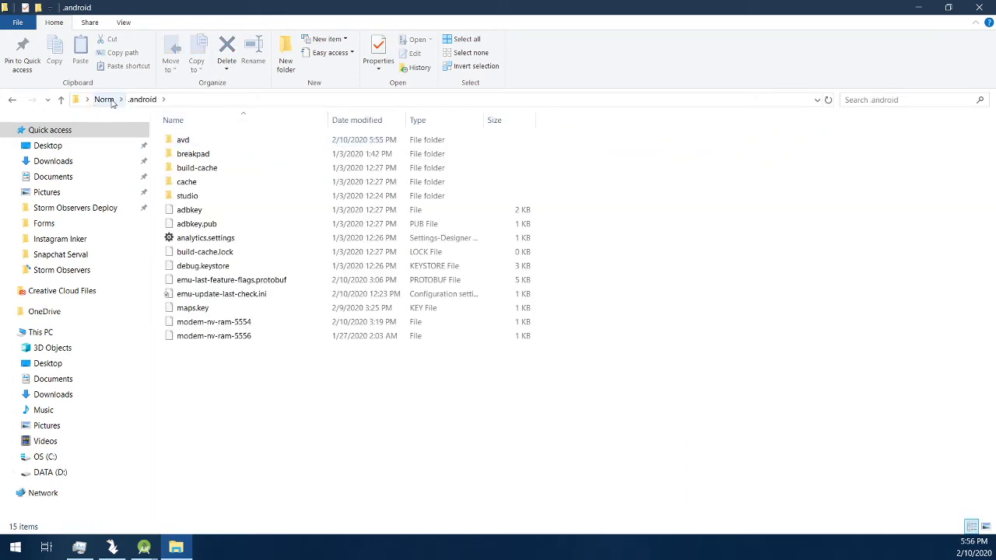
double_click(233, 146)
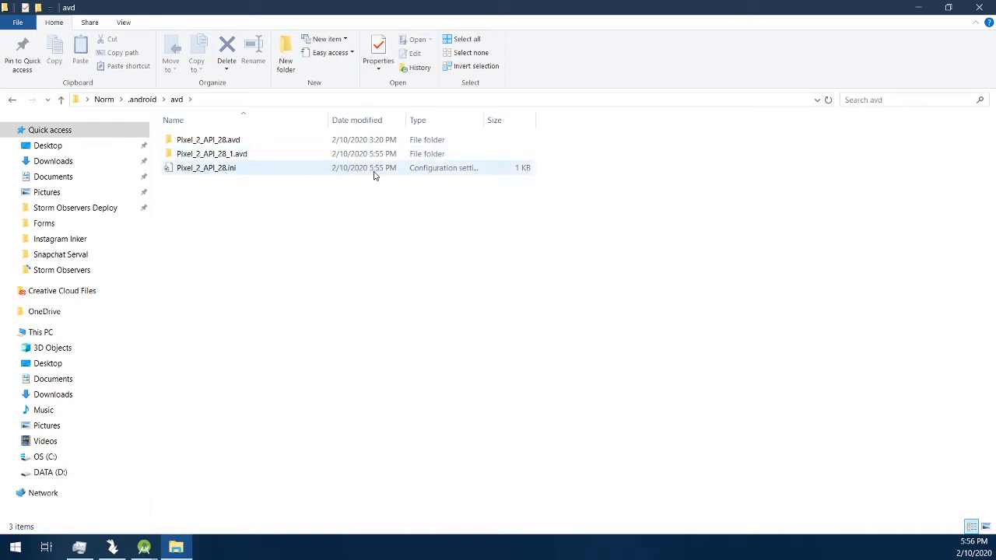
Step: Sort by date modified and delete the old Pixel_2_API_28.avd folder
click(374, 124)
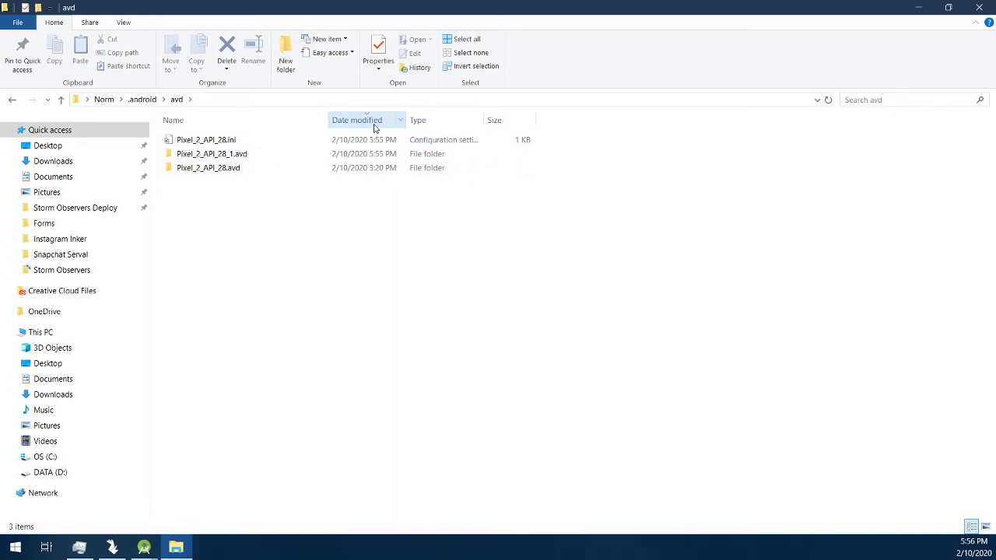
click(391, 170)
right_click(390, 171)
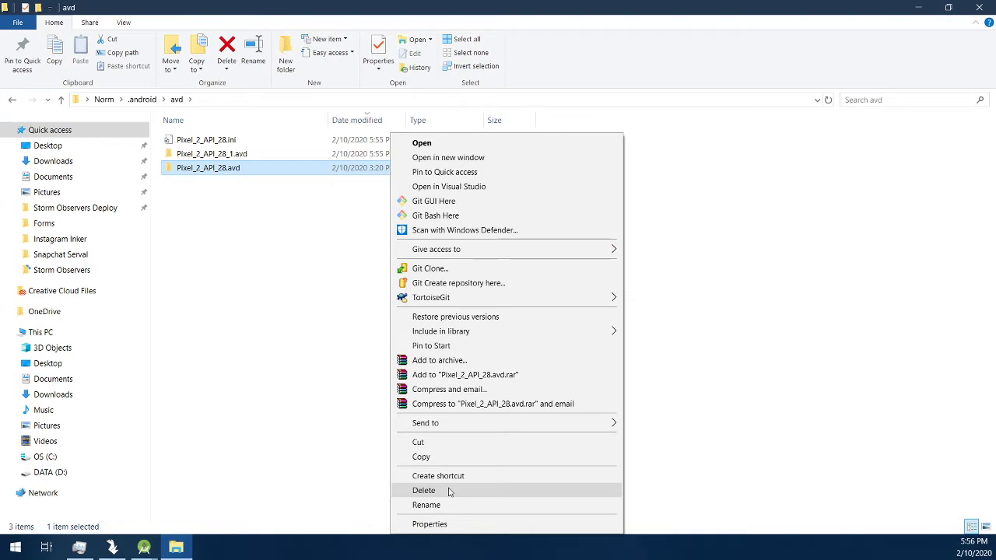
click(185, 211)
click(233, 214)
click(403, 174)
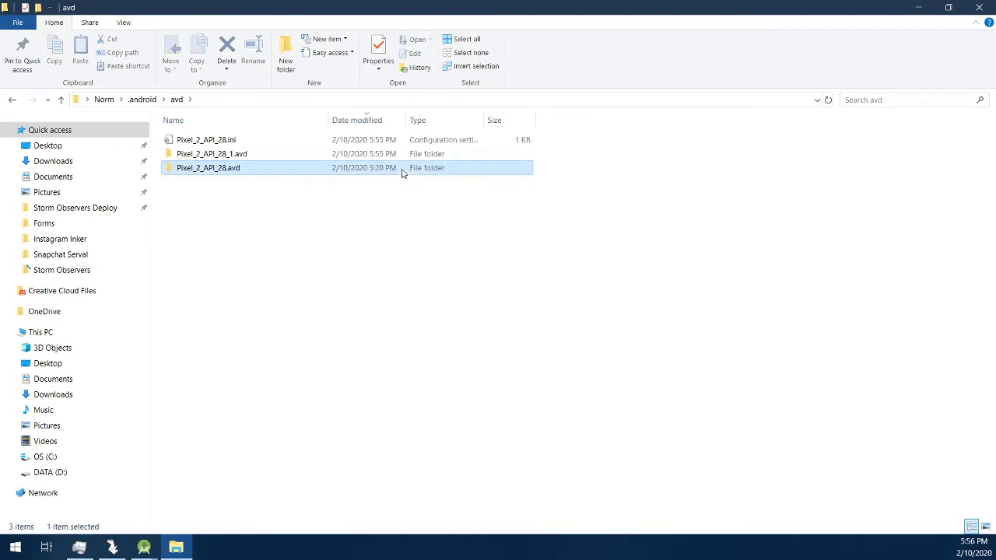
right_click(403, 174)
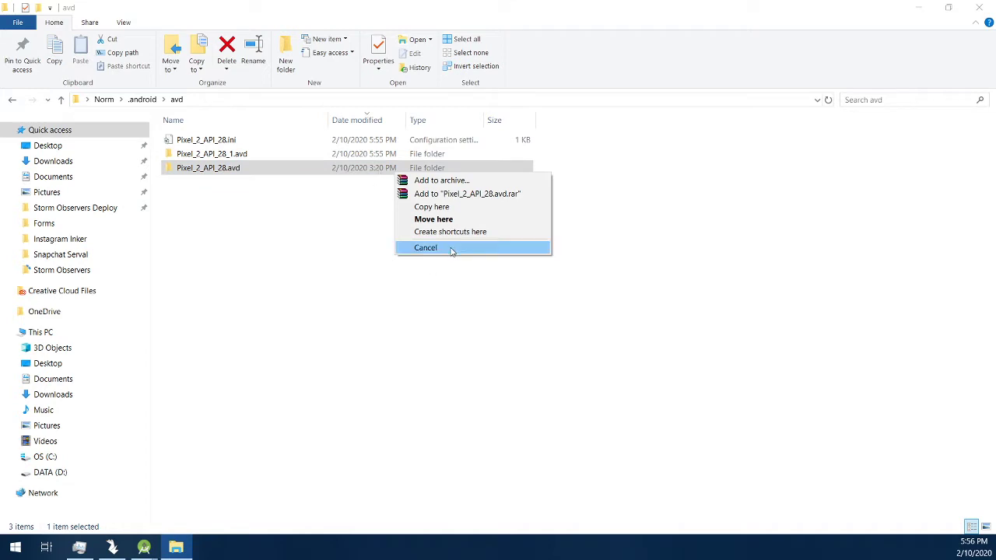
right_click(309, 171)
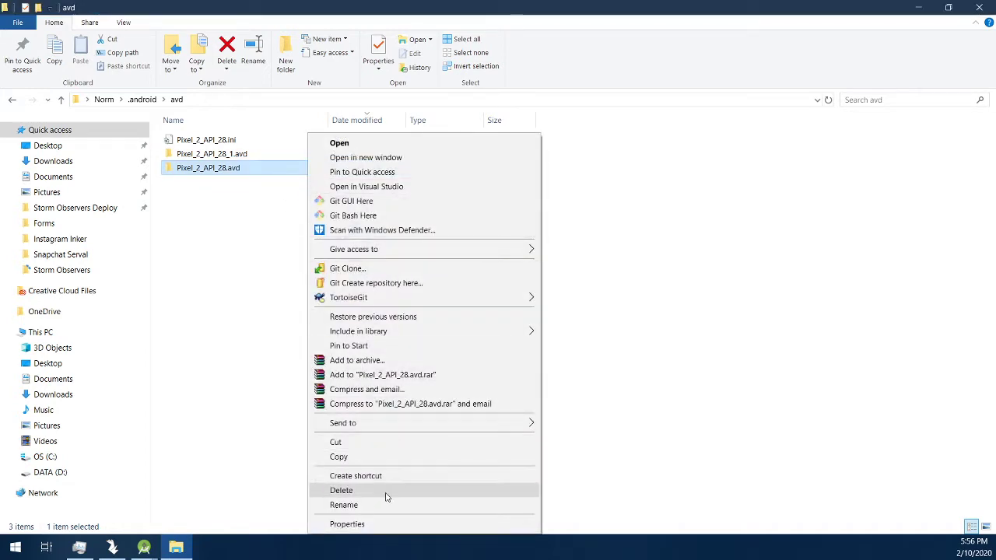
click(386, 492)
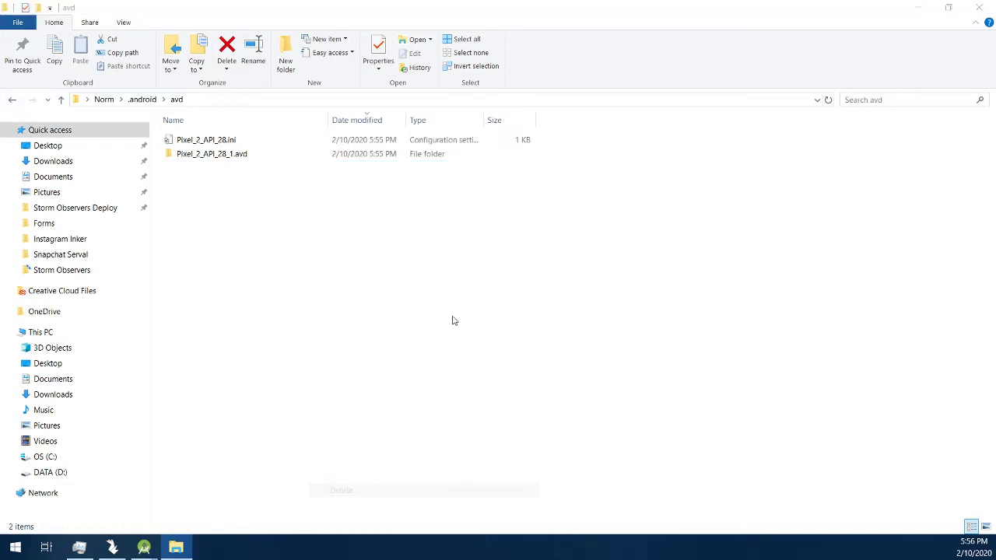
Step: Check Pixel_2_API_28.ini points to the _1 folder, view Pixel_2_API_28_1.avd, then return to the device list
right_click(225, 138)
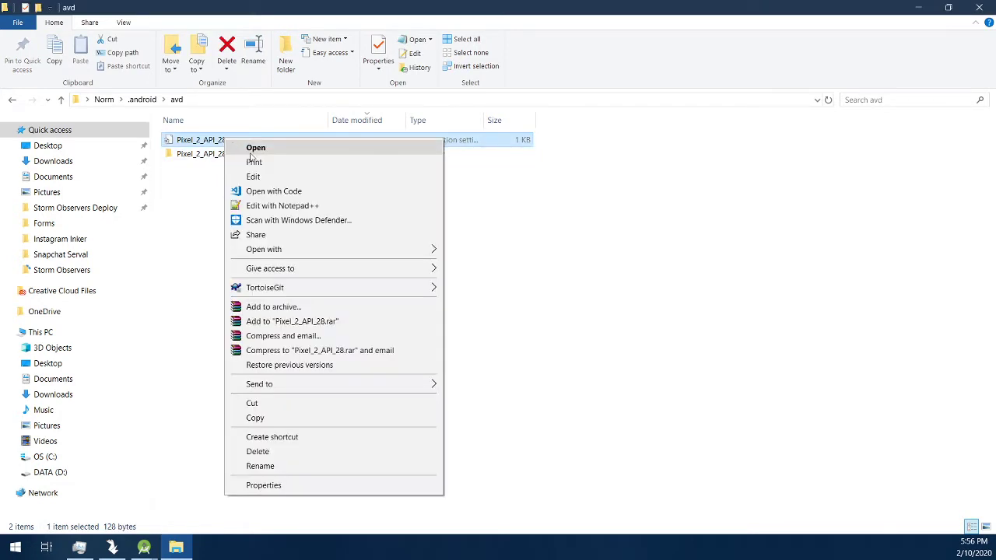
click(253, 177)
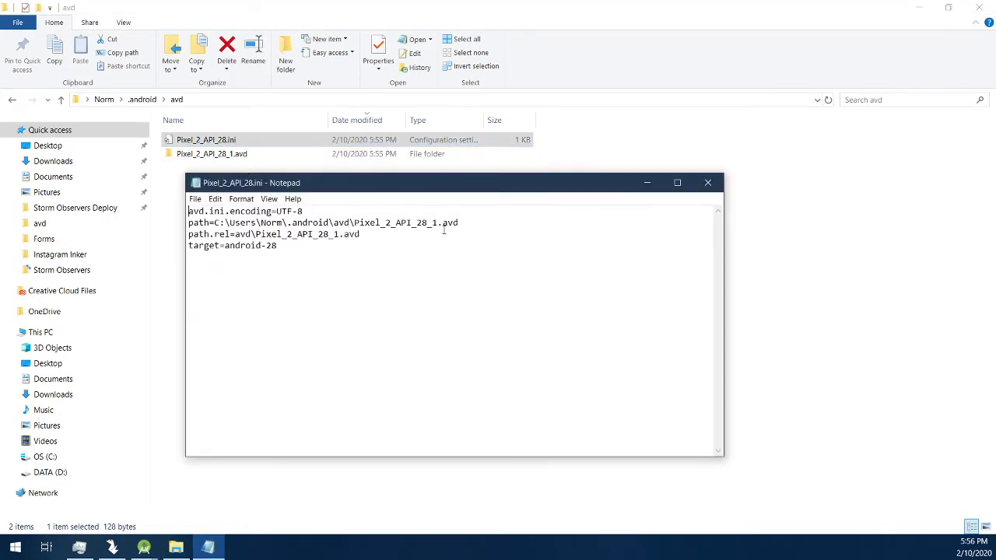
drag(427, 224, 439, 224)
click(707, 182)
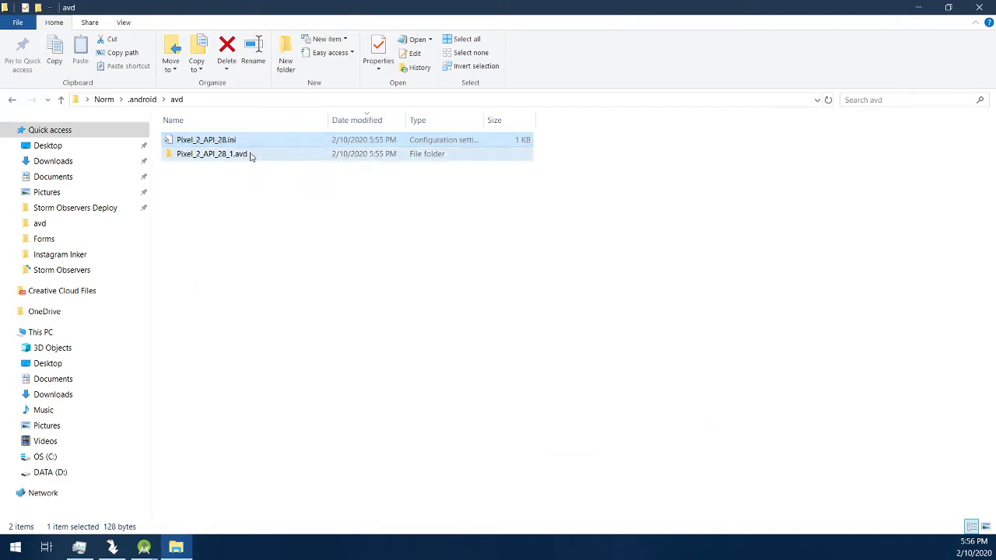
double_click(251, 154)
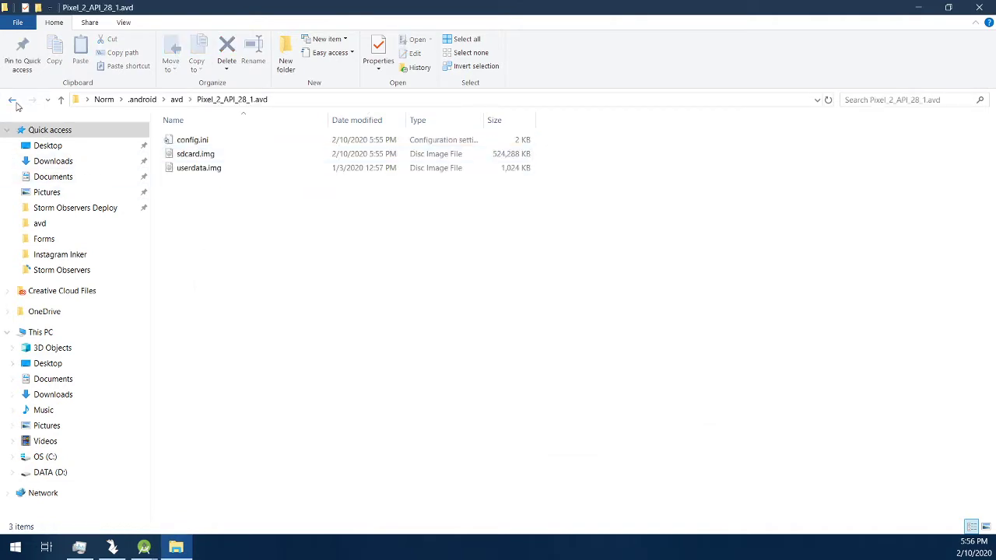
click(14, 102)
drag(285, 11, 336, 191)
click(935, 110)
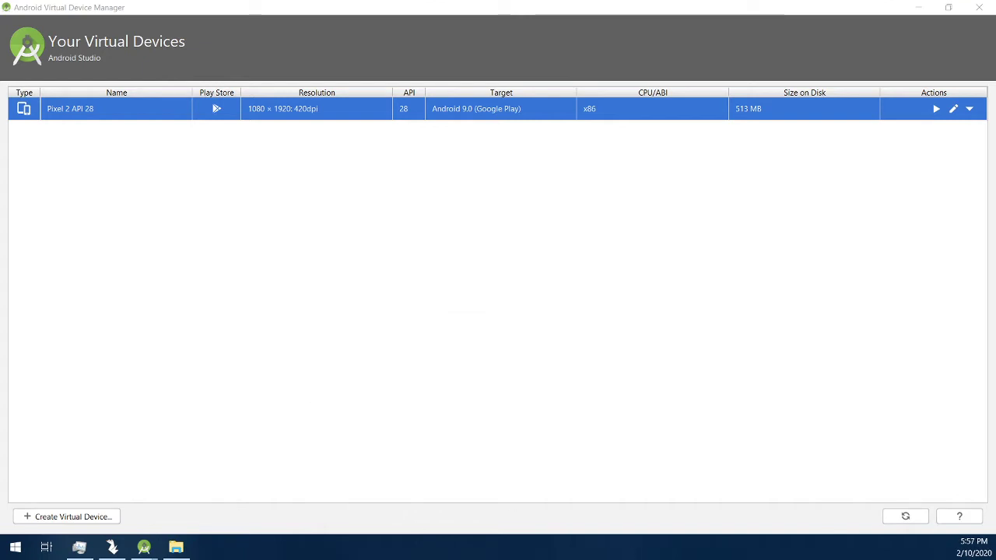
Step: Move the booted Pixel 2 API 28 emulator window aside
drag(335, 89, 200, 100)
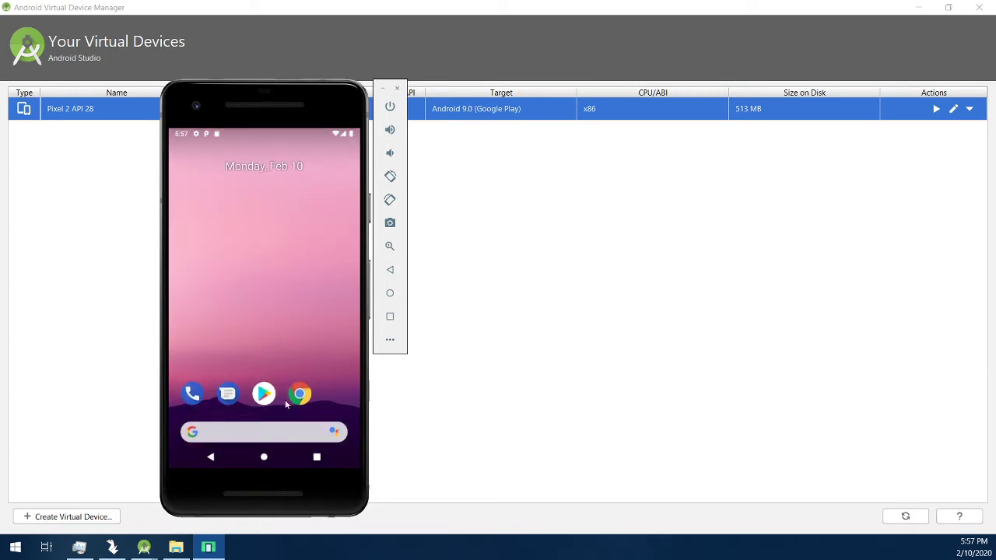
Step: Swipe the emulator's app drawer open and closed, and shift the phone window left
drag(281, 408, 272, 144)
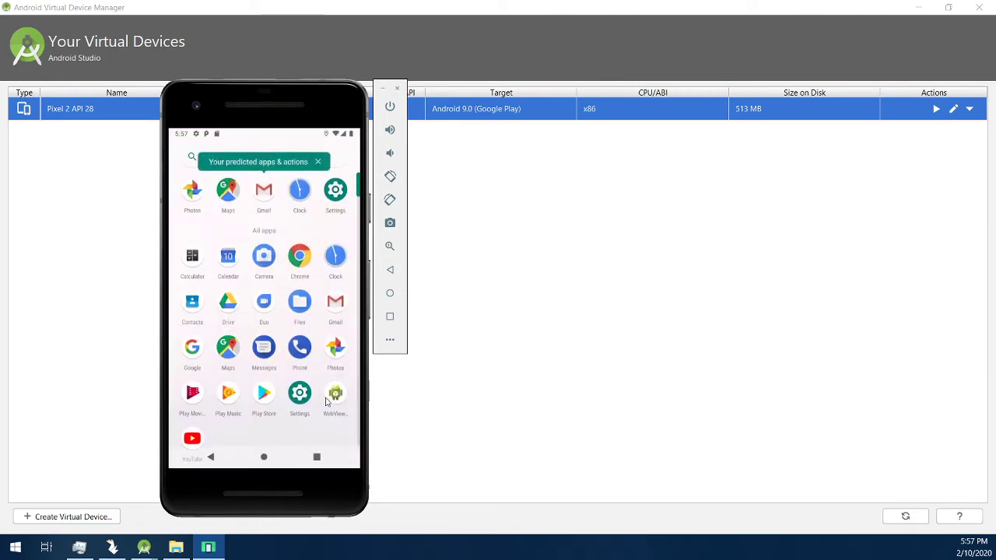
drag(320, 226, 333, 453)
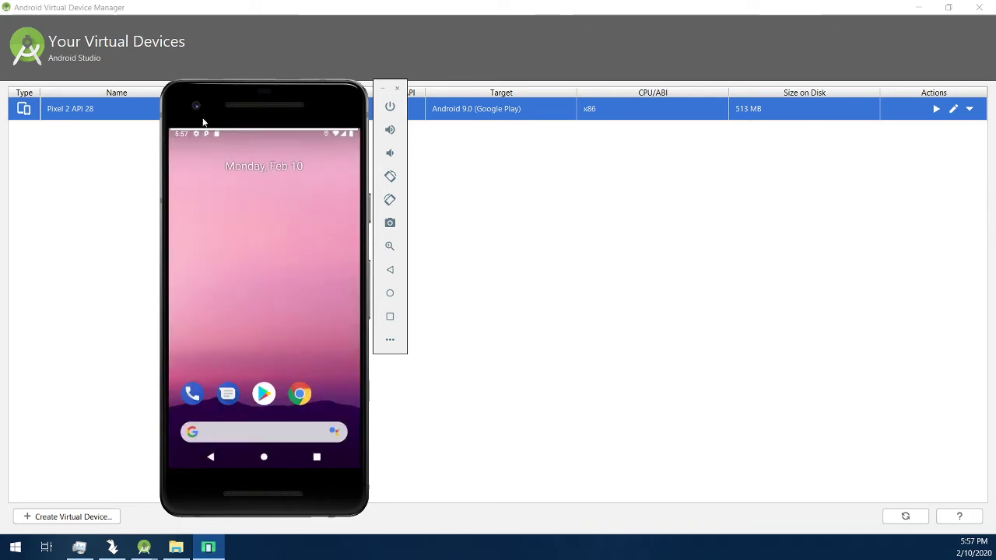
drag(203, 122, 146, 127)
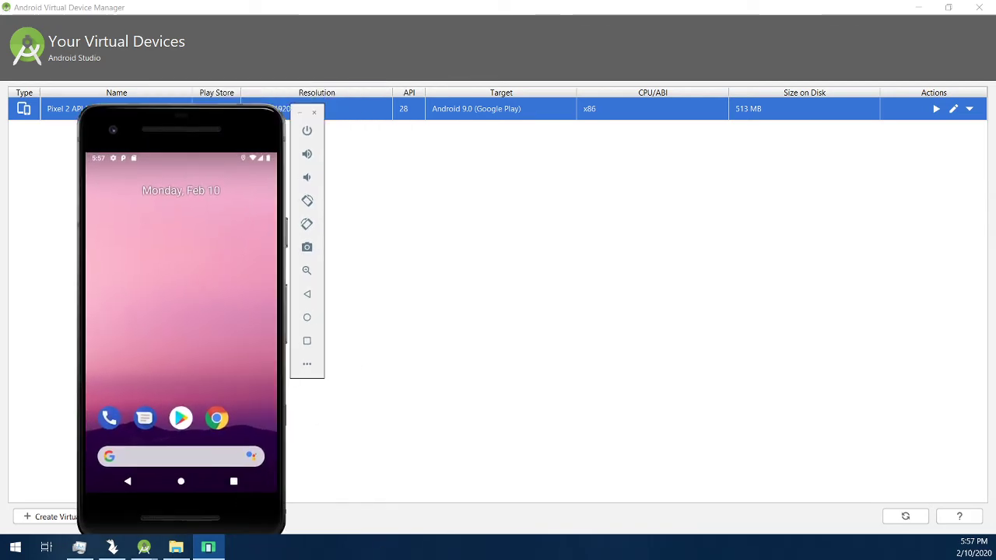
Step: Watch qemu-system-x86_64.exe in Task Manager, then launch Chrome on the phone and go back
right_click(379, 546)
click(439, 499)
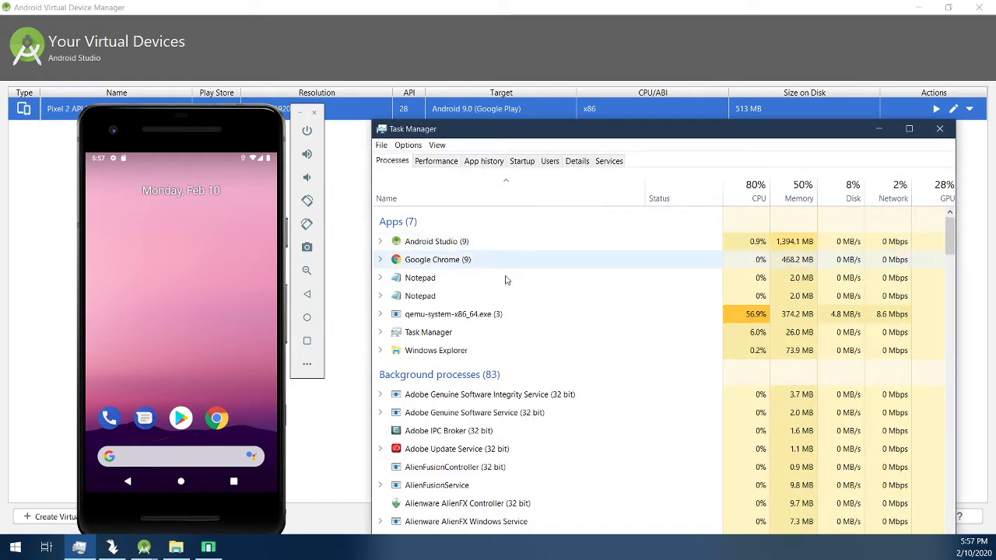
click(500, 316)
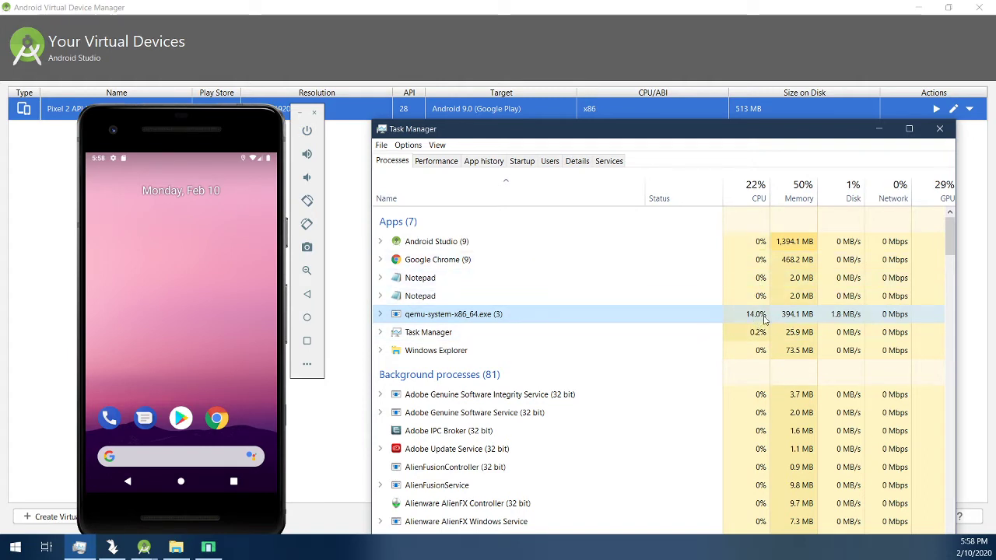
mouse_move(574, 132)
mouse_down()
mouse_move(532, 164)
mouse_move(570, 147)
mouse_up()
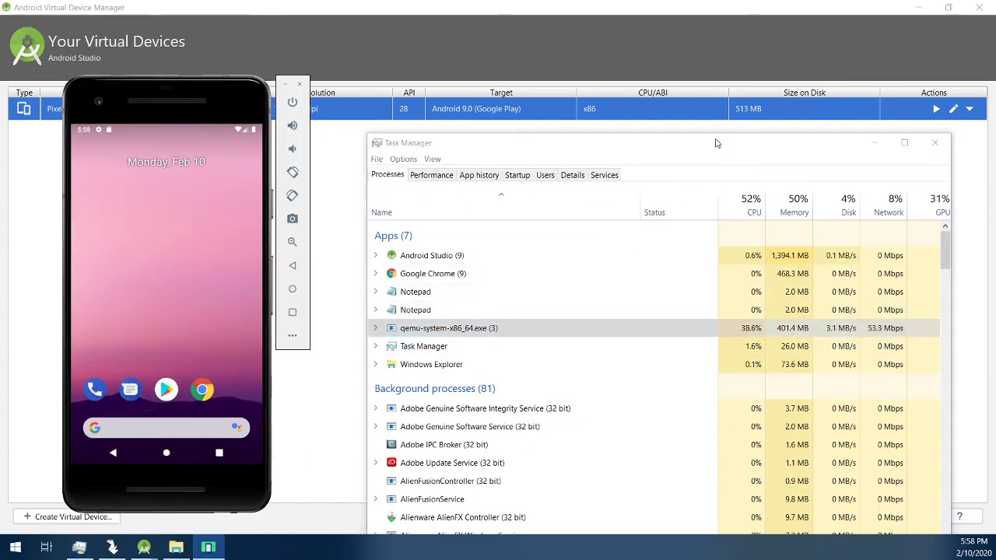
drag(702, 146, 683, 122)
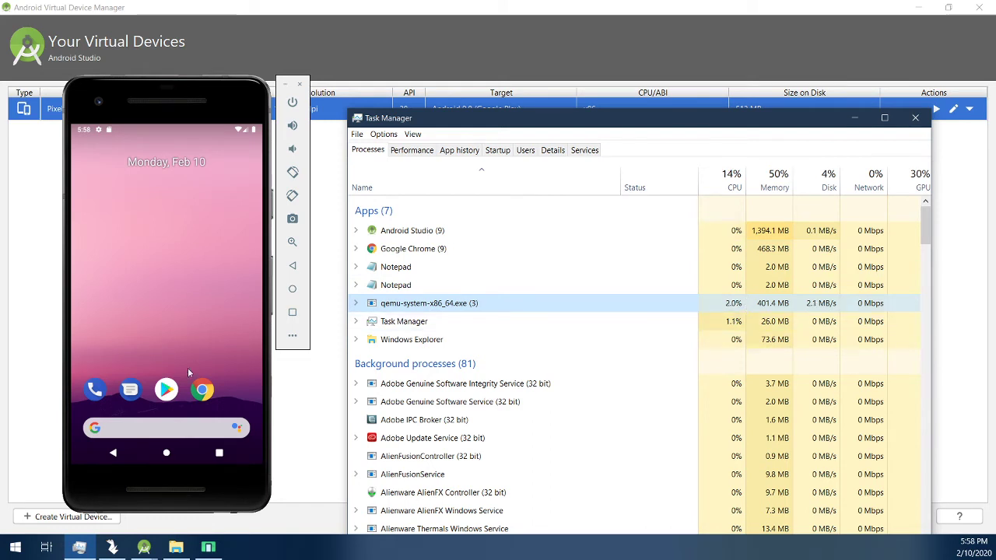
click(201, 390)
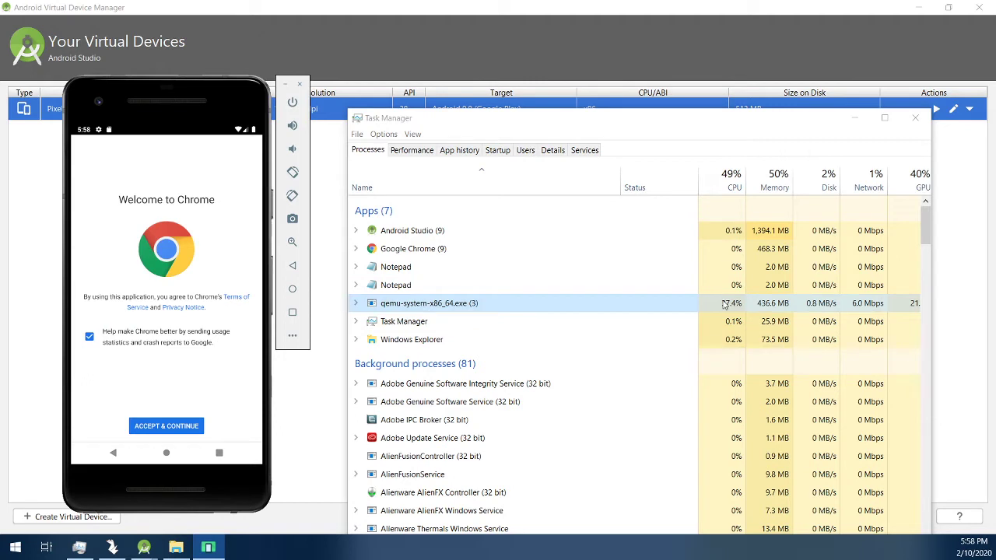
click(114, 455)
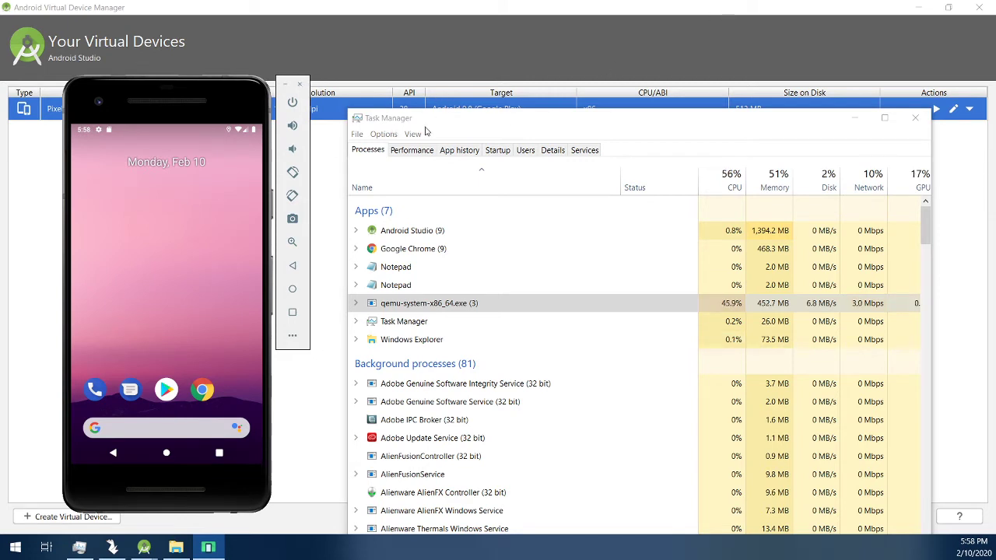
Step: Open the Pixel_2_API_28_1.avd folder and power off the emulated phone
click(173, 549)
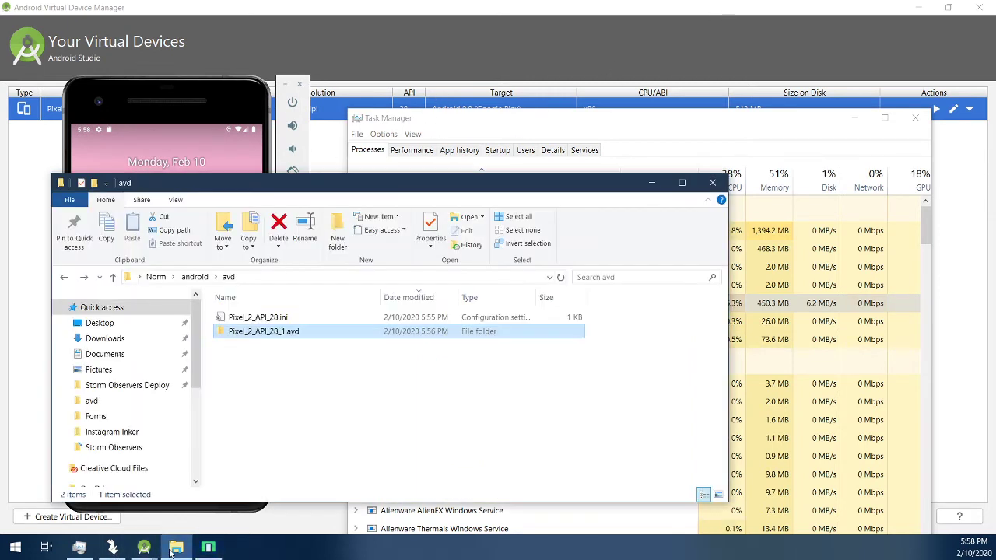
double_click(352, 332)
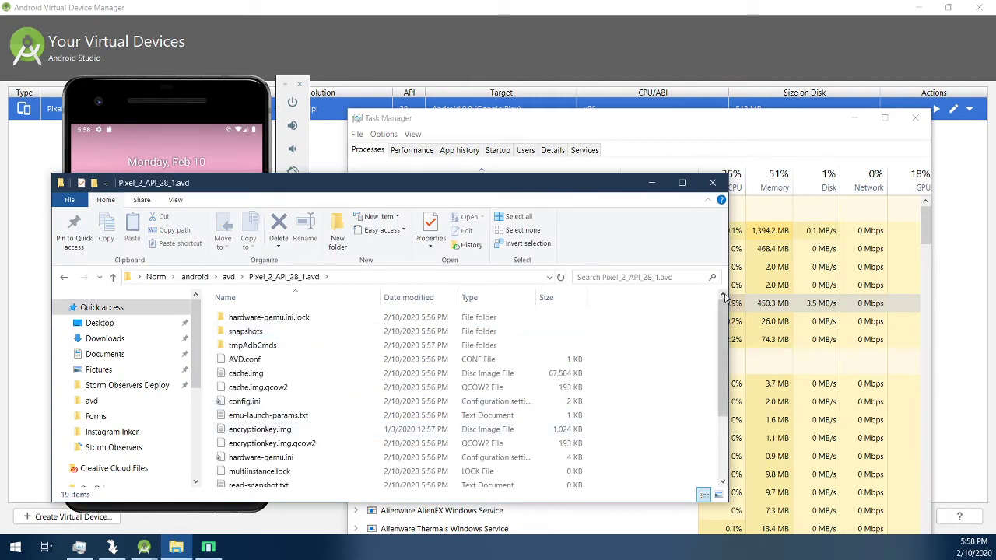
drag(723, 298, 606, 109)
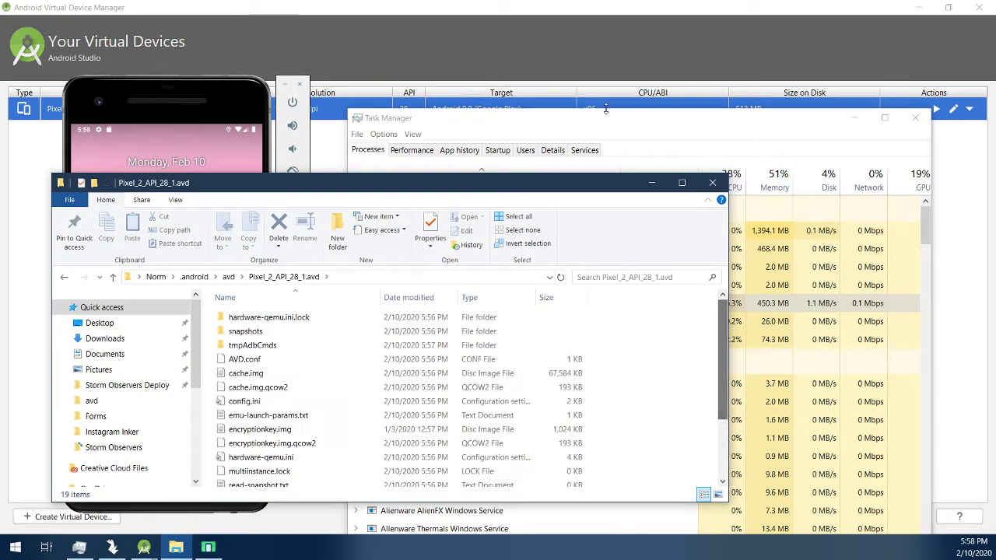
drag(467, 182, 777, 295)
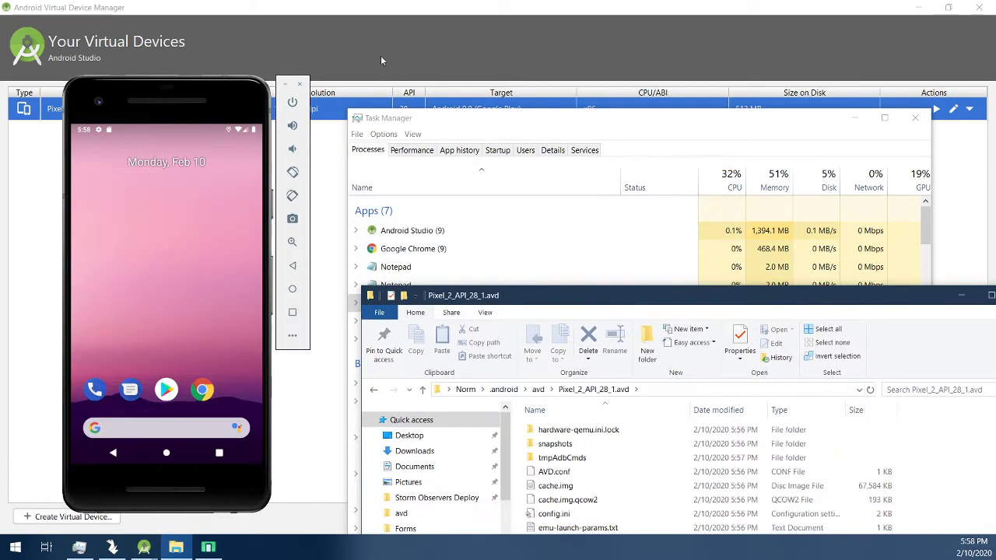
click(290, 106)
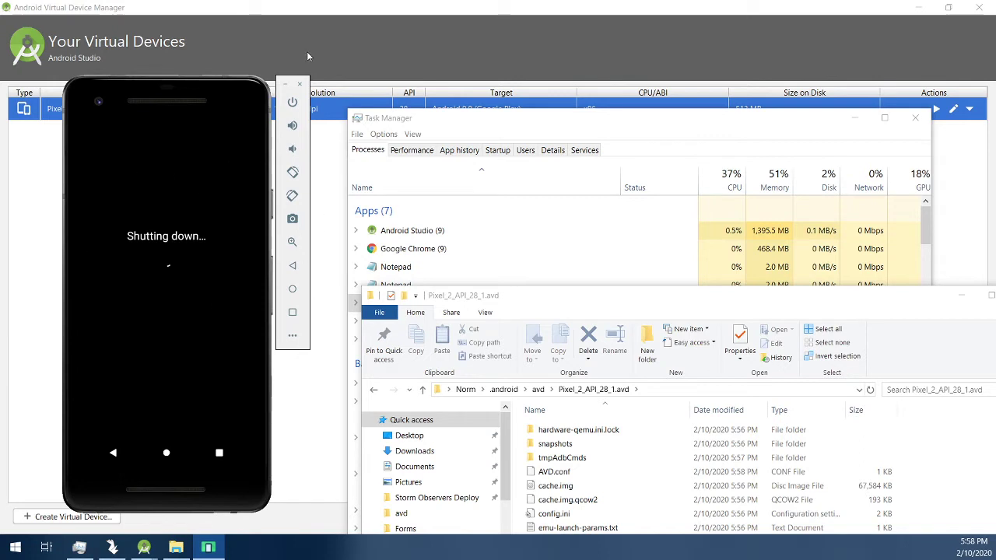
Step: Arrange Task Manager and the device folder window, then select config.ini
click(585, 134)
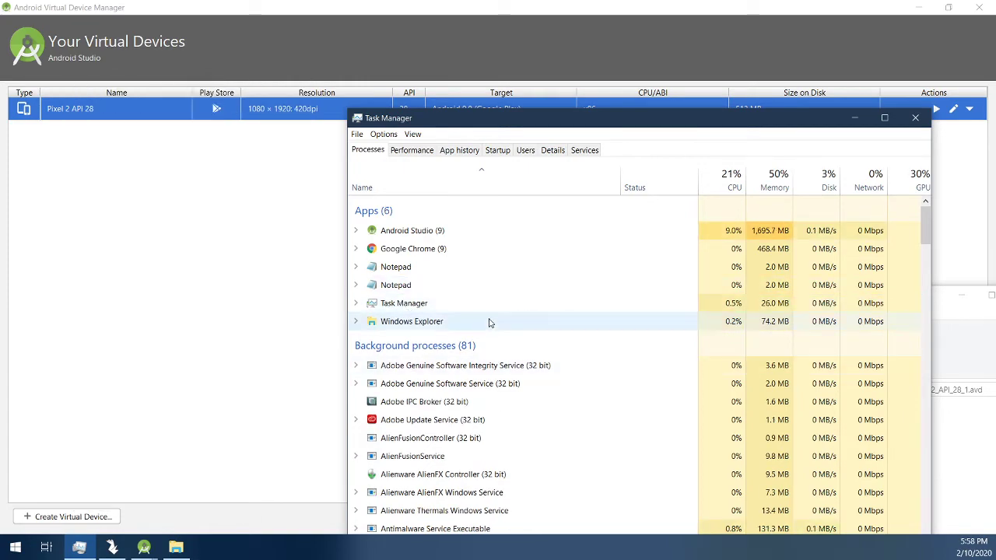
drag(544, 118, 380, 74)
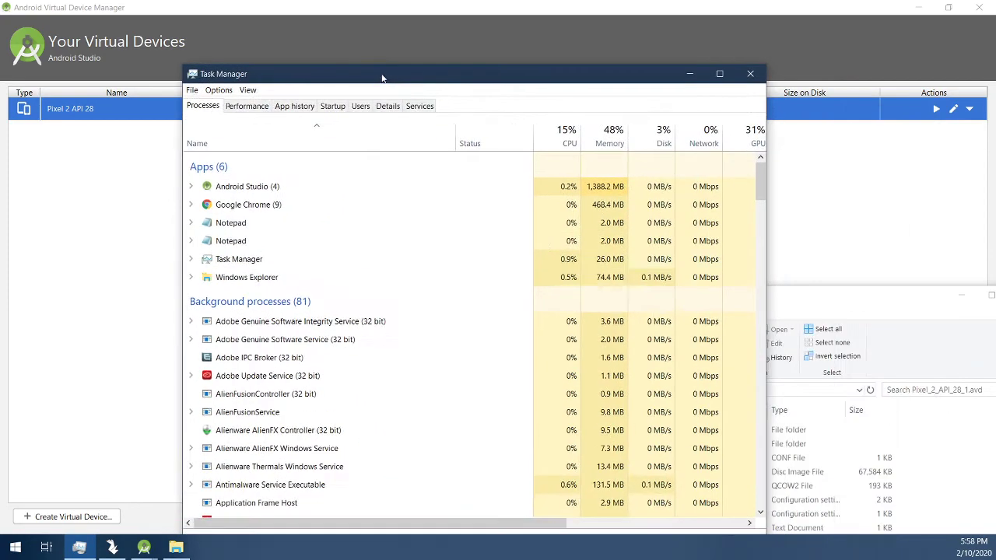
drag(851, 299, 692, 120)
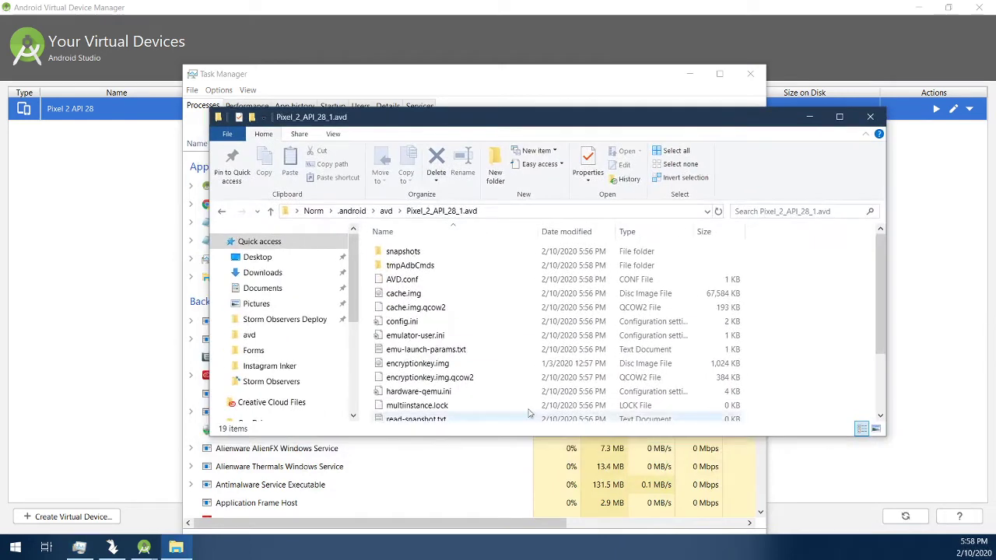
click(425, 337)
click(427, 322)
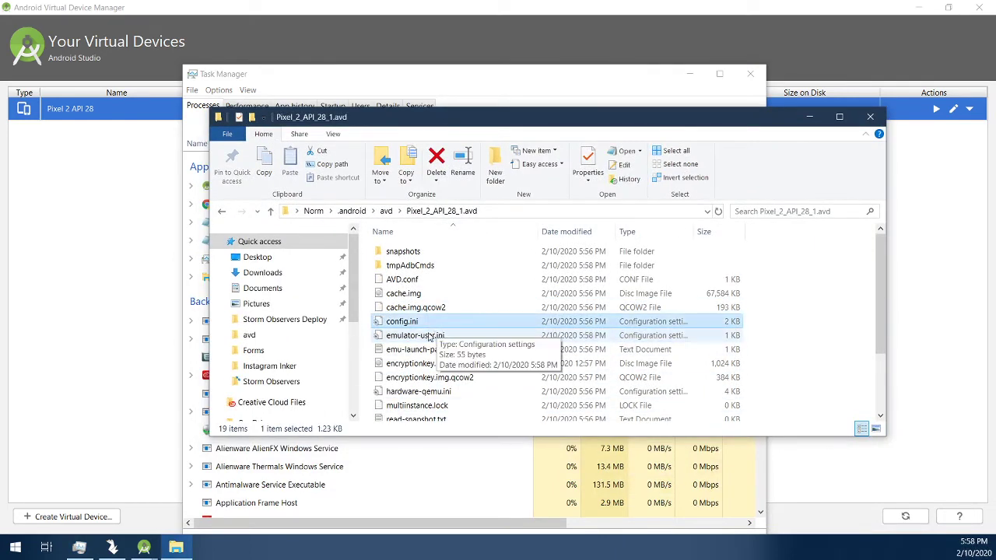
Step: Open config.ini in Notepad and look over the audio input and hw.cpu.ncore lines
right_click(480, 328)
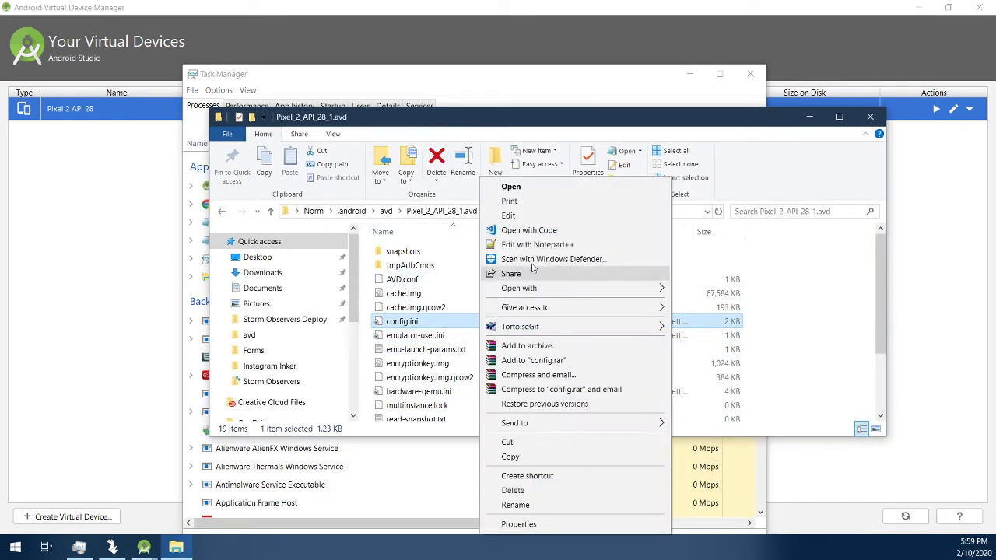
click(529, 215)
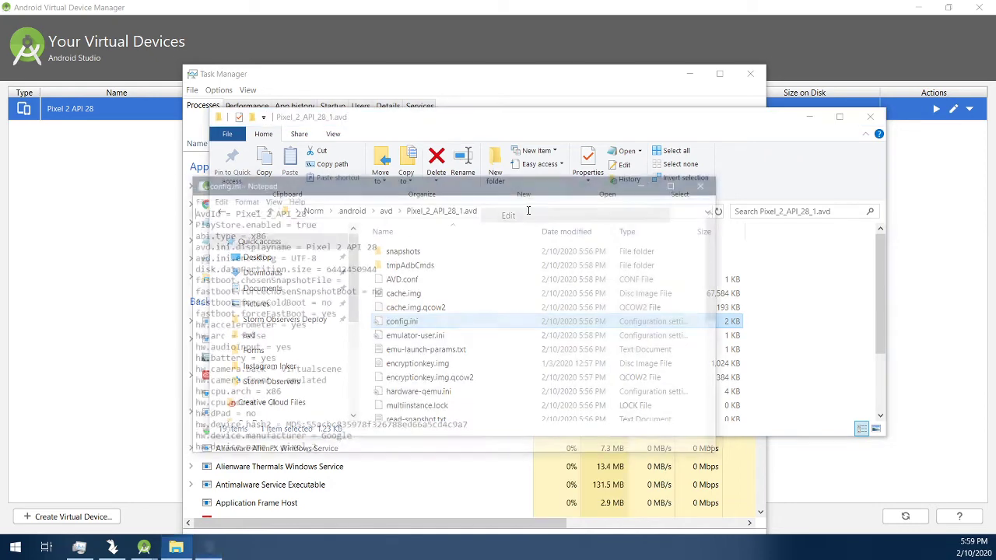
drag(371, 190, 446, 173)
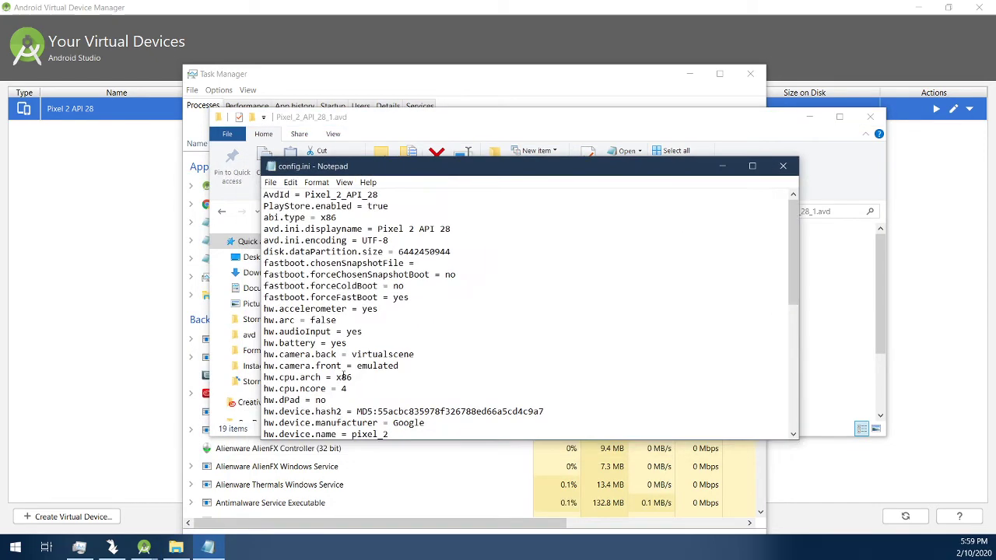
scroll(384, 384, down, 1)
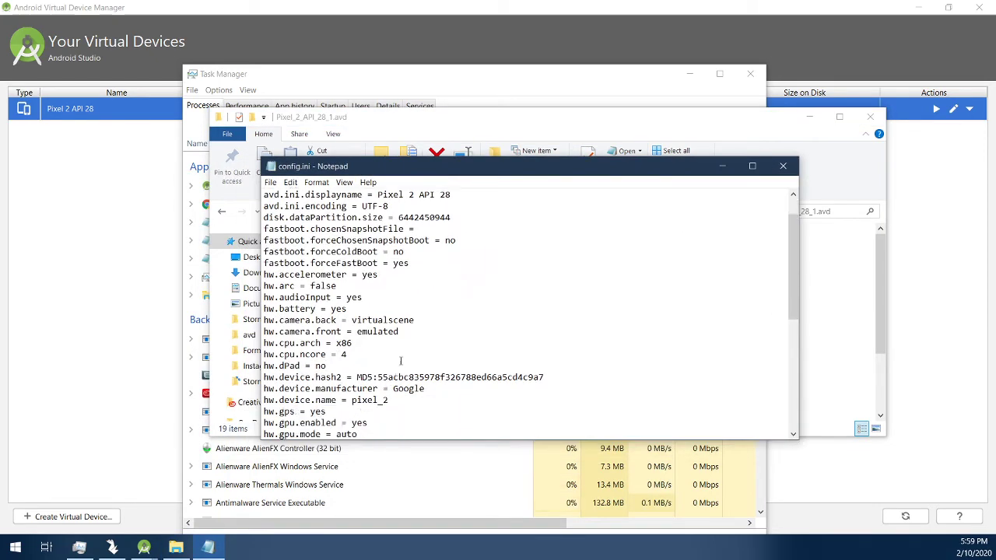
click(401, 360)
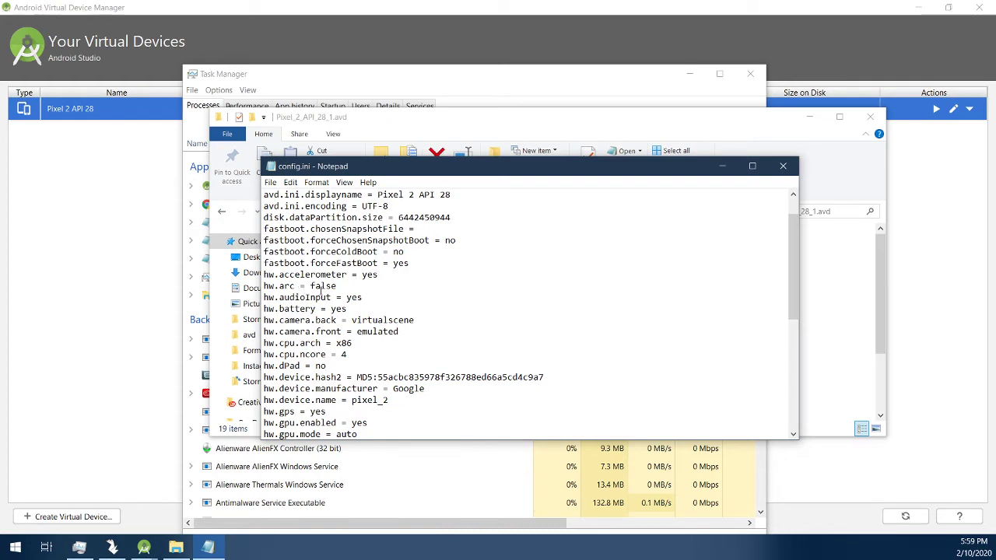
drag(305, 297, 348, 297)
click(309, 321)
drag(296, 354, 364, 356)
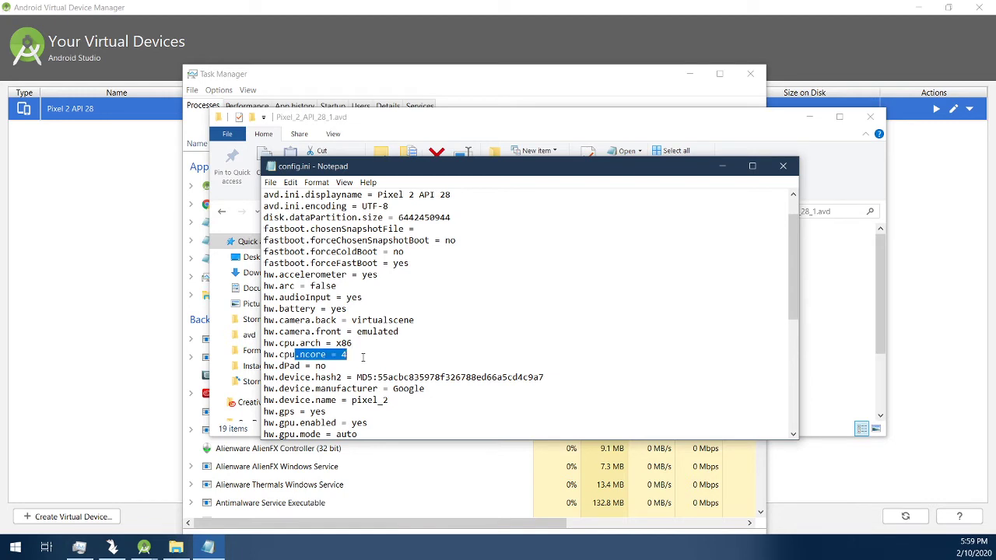
click(354, 352)
click(346, 354)
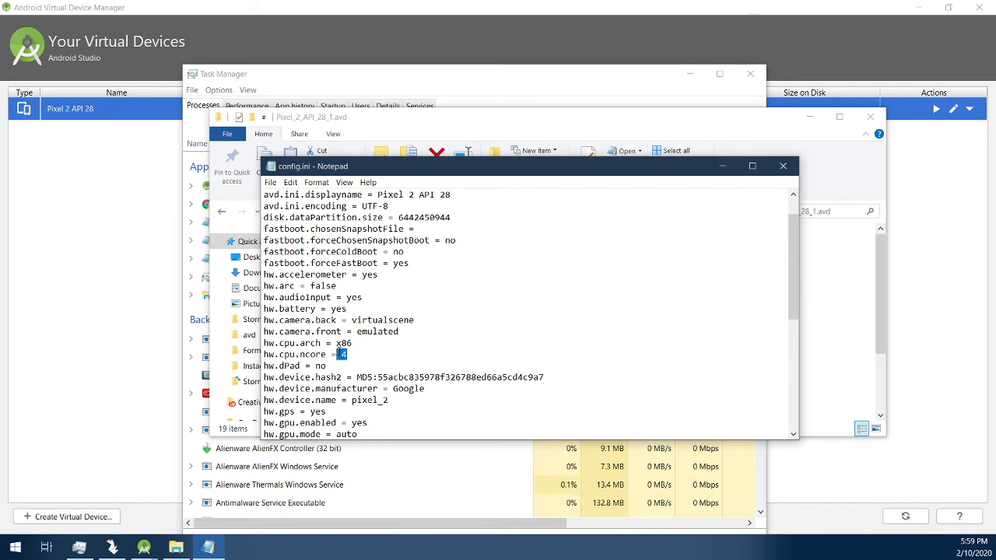
mouse_move(347, 355)
mouse_down()
mouse_move(360, 346)
mouse_move(344, 354)
mouse_move(340, 343)
mouse_move(340, 354)
mouse_up()
Step: Change hw.ramSize from 1536 to 720
scroll(393, 369, down, 3)
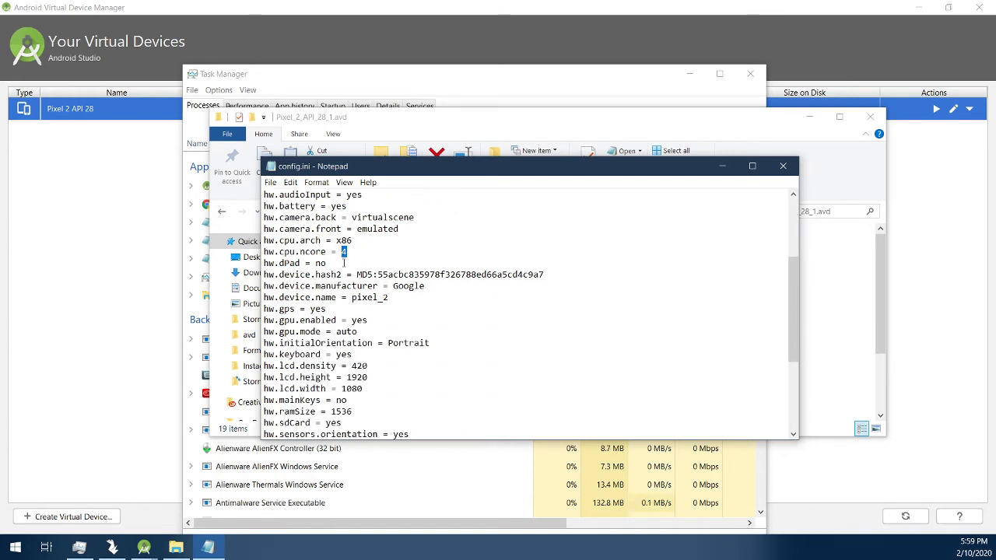
click(382, 408)
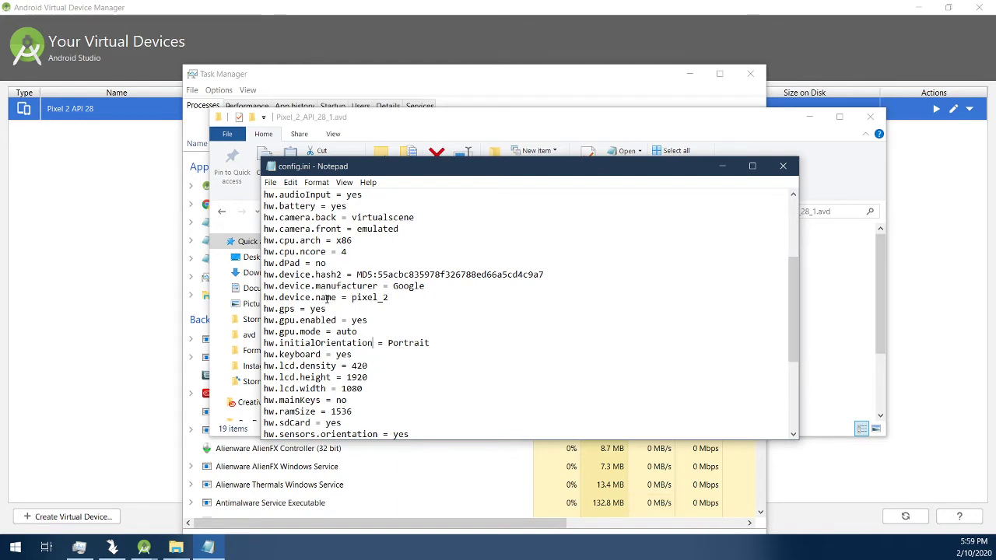
scroll(355, 327, down, 1)
scroll(332, 411, down, 1)
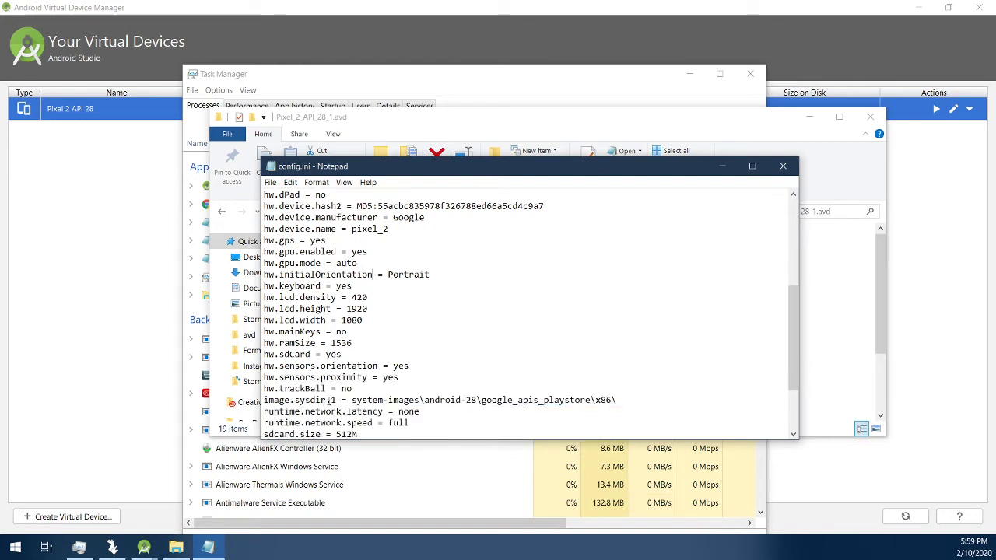
key(shift+Left)
key(shift+Left)
key(shift+Left)
key(shift+Left)
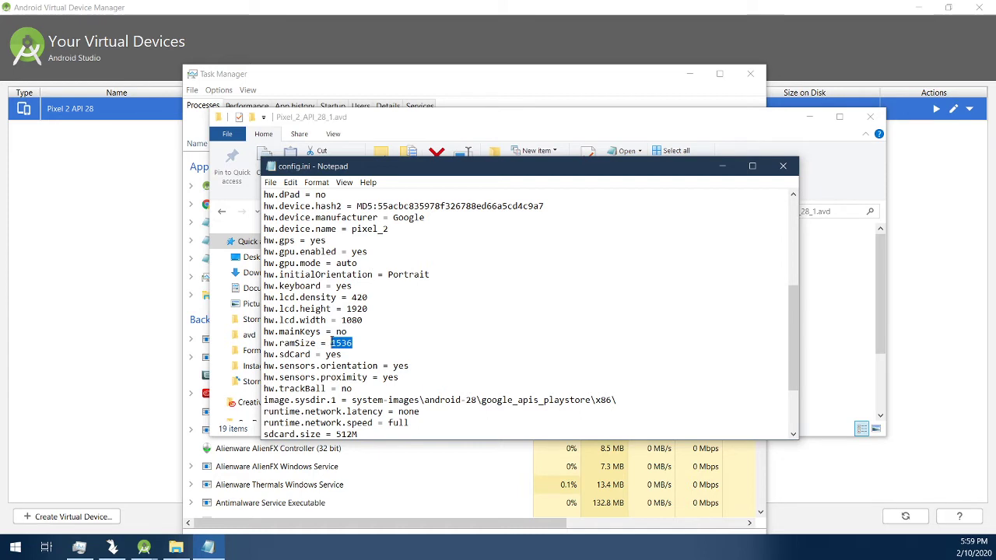
text(720)
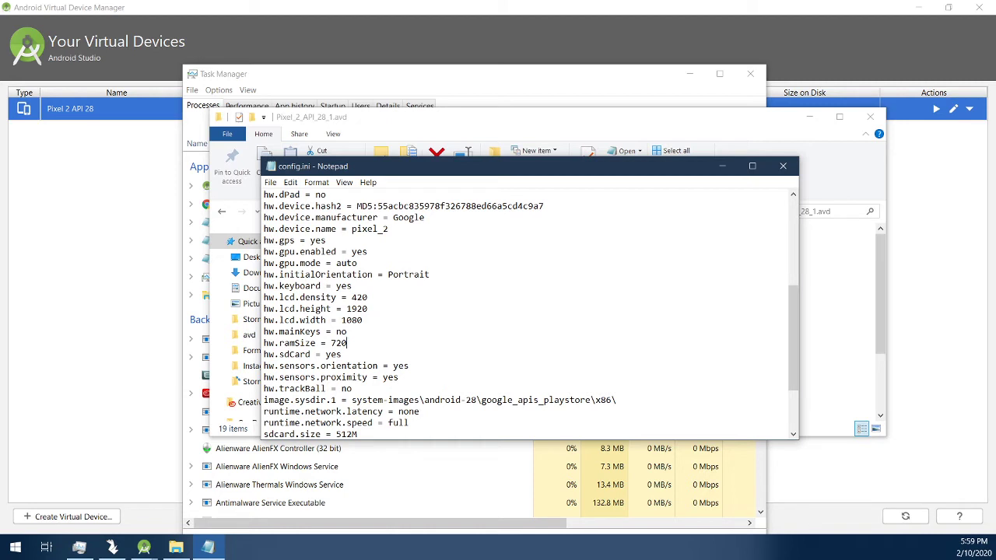
Step: Save config.ini and close Notepad, File Explorer and Task Manager
click(270, 183)
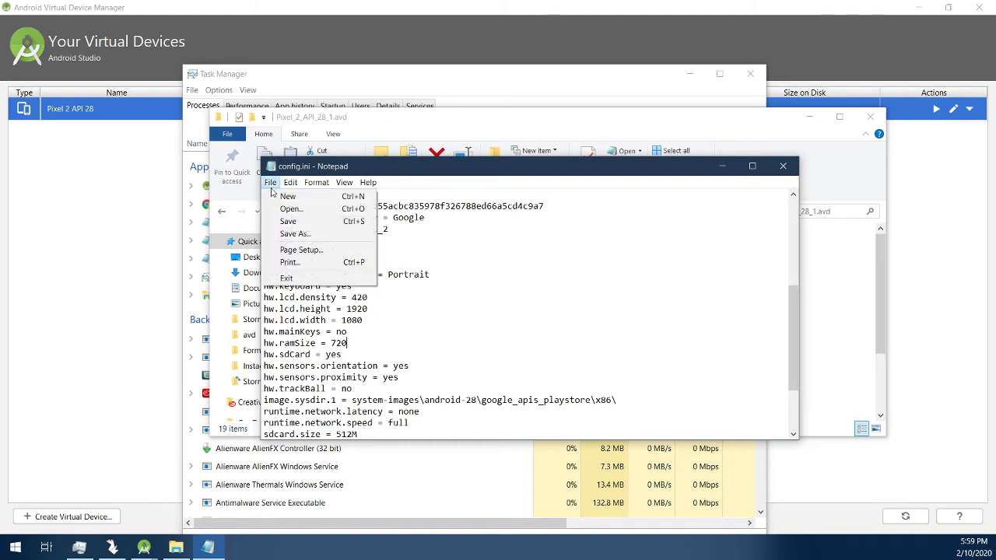
click(300, 223)
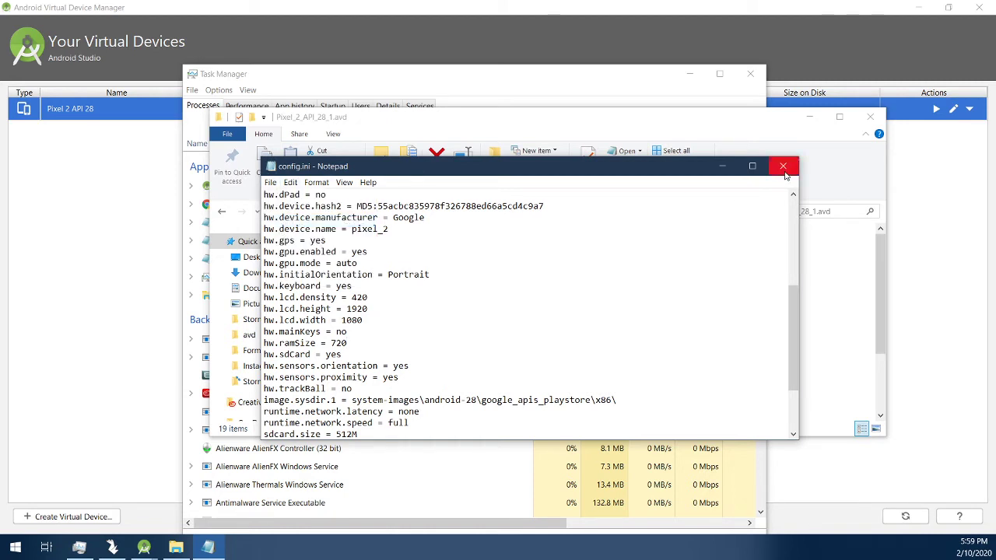
click(782, 166)
click(870, 116)
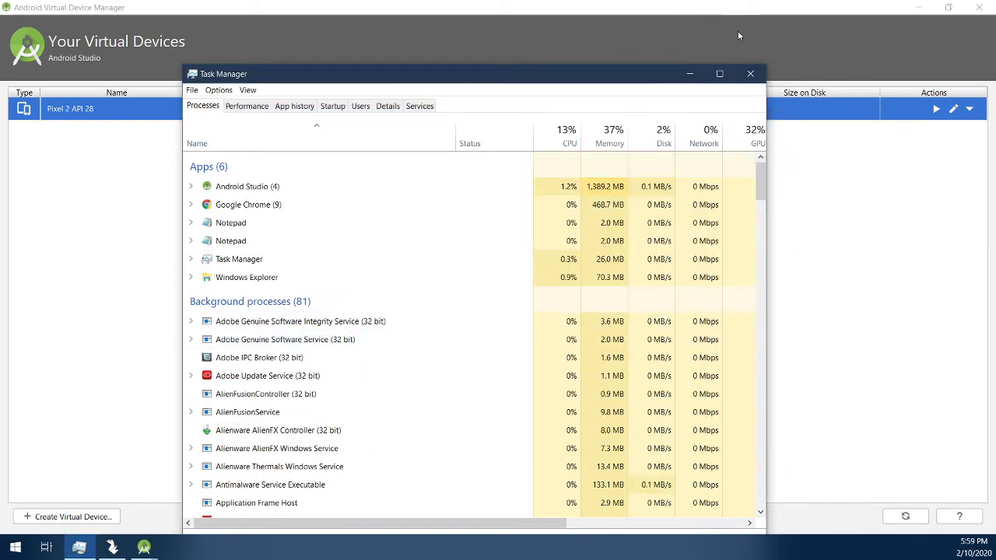
click(750, 73)
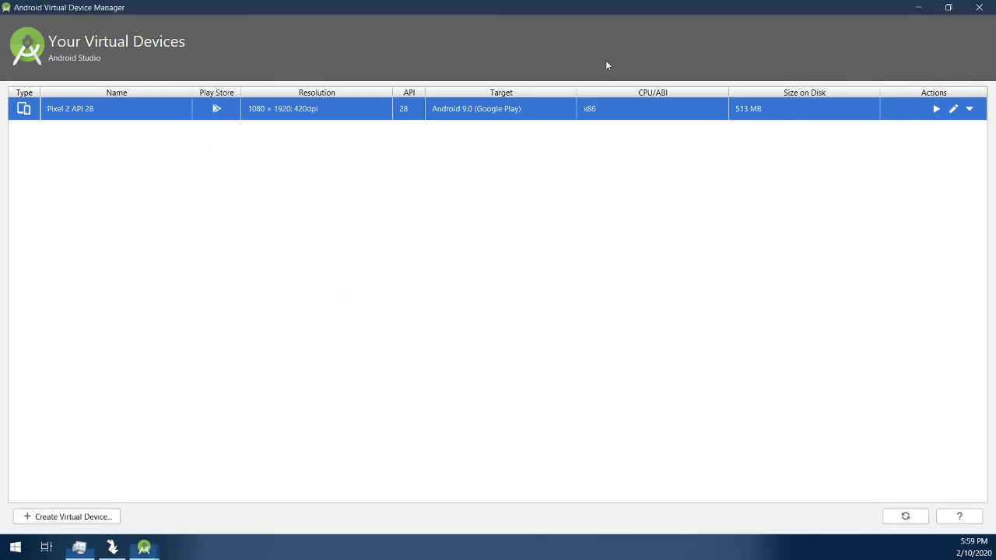
Step: Cold Boot Now the Pixel 2 API 28 device and track its qemu process in Task Manager
click(969, 110)
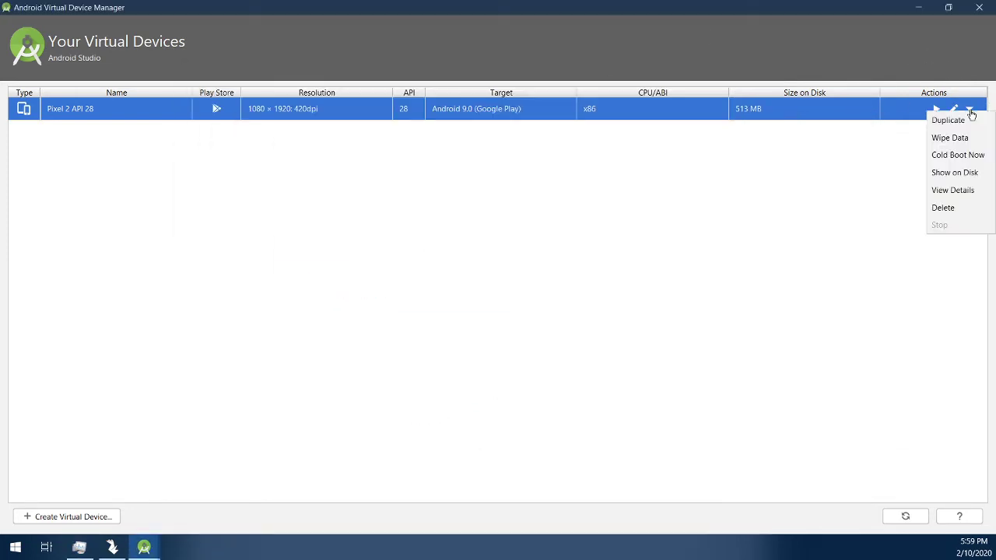
click(968, 162)
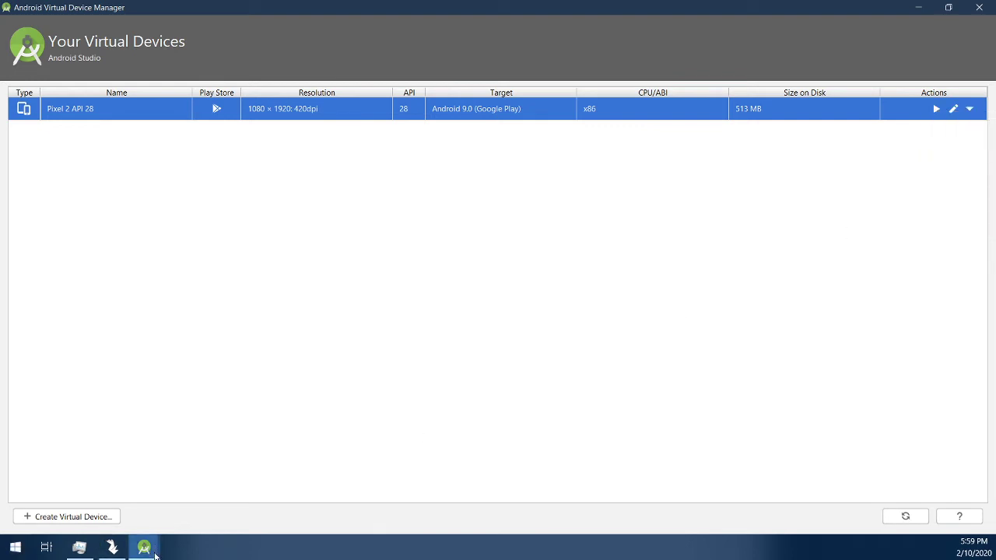
mouse_move(152, 553)
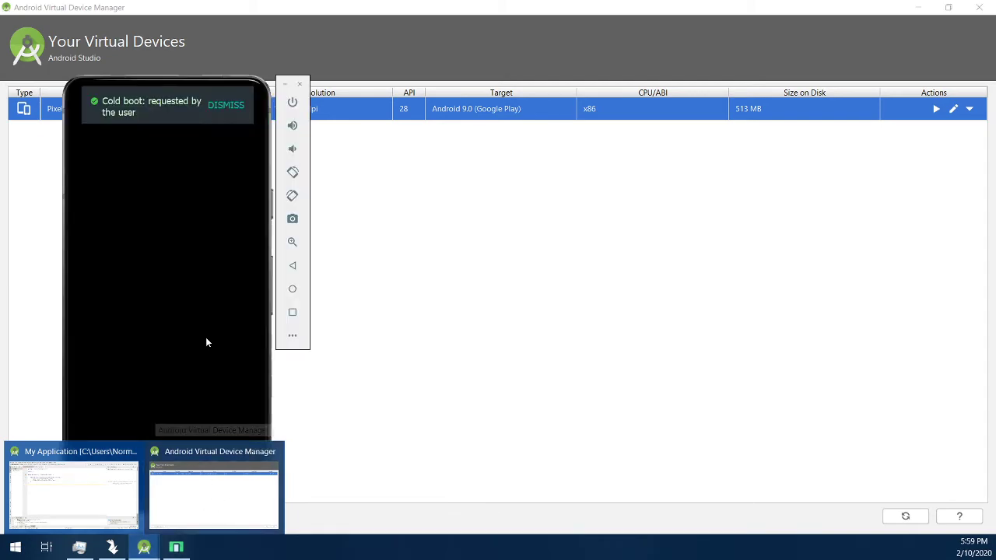
click(79, 547)
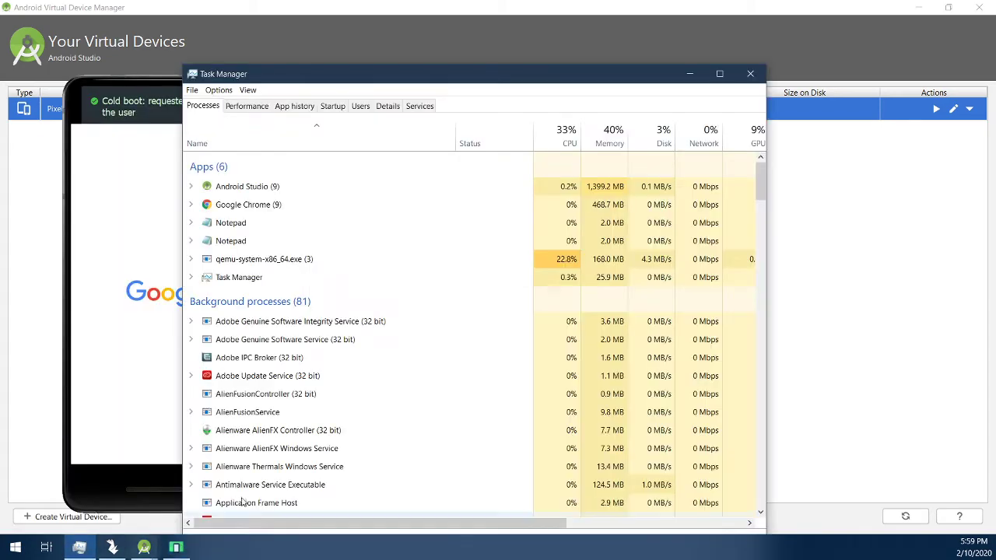
drag(480, 72, 695, 82)
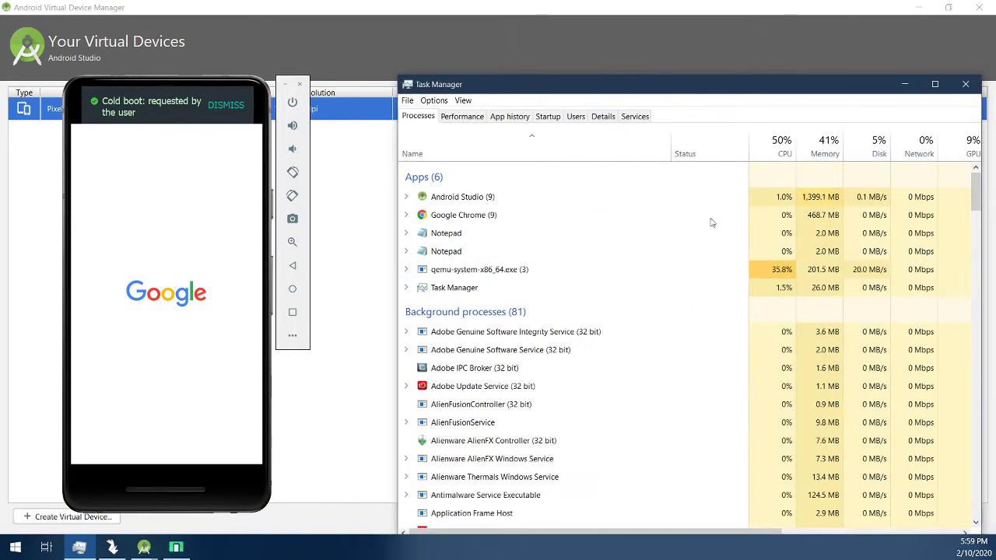
click(745, 273)
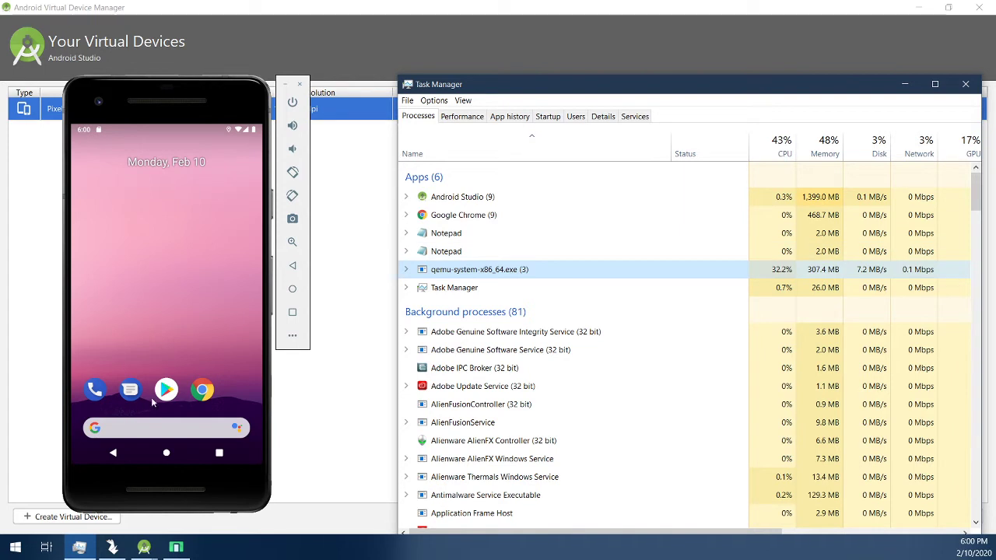
Step: Unlock developer options by repeatedly tapping Build number under Settings > System > About emulated device
drag(171, 412, 176, 132)
click(238, 185)
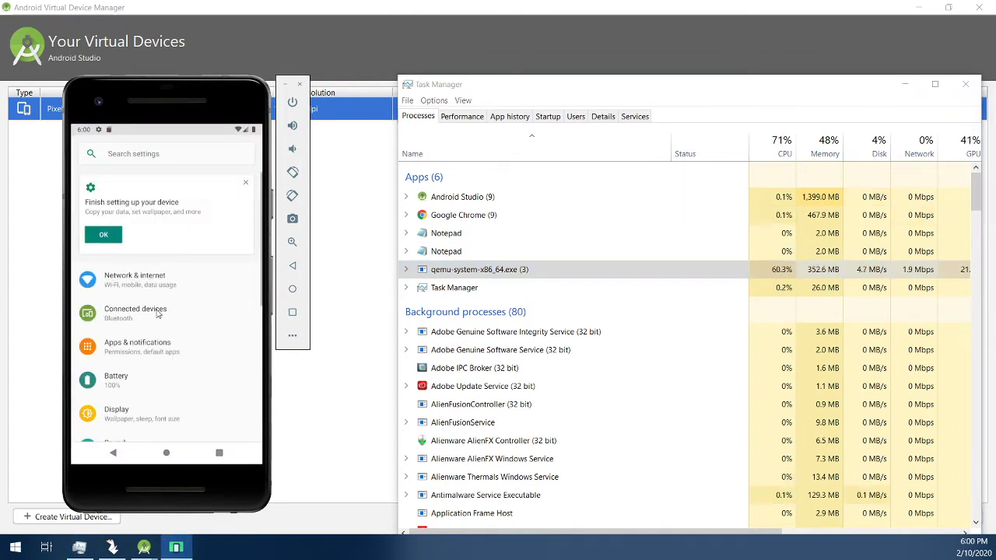
scroll(164, 257, down, 5)
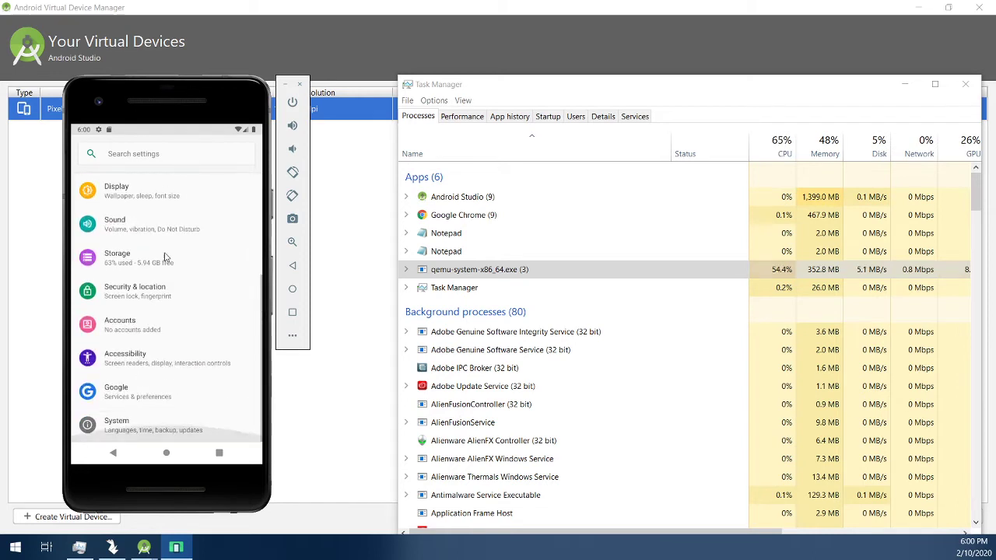
click(160, 426)
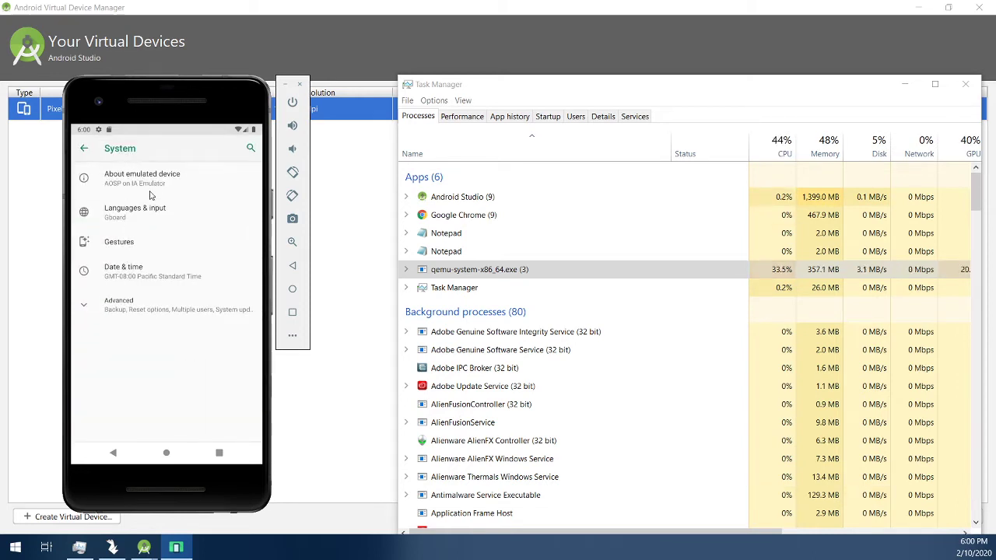
click(150, 195)
drag(186, 327, 198, 105)
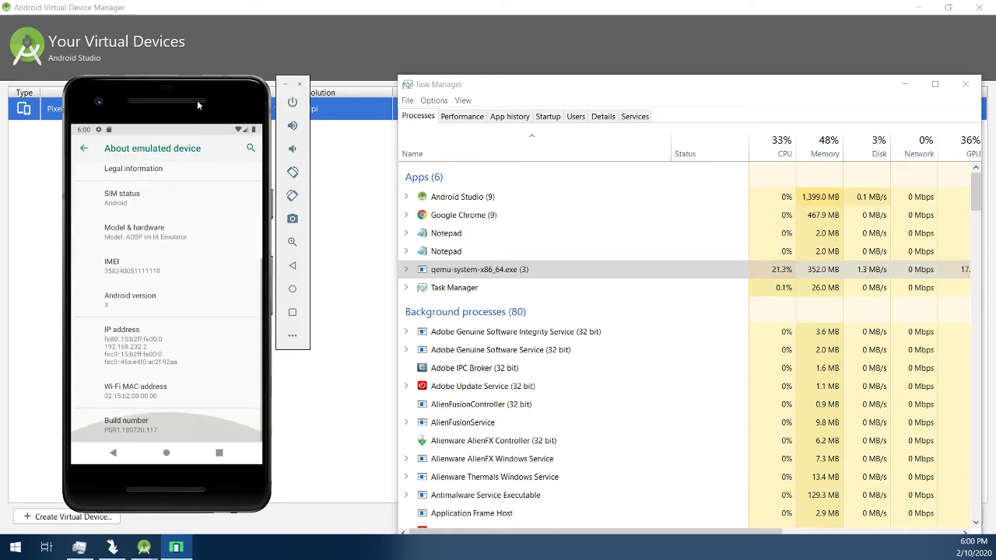
click(156, 434)
click(155, 434)
click(156, 434)
click(155, 434)
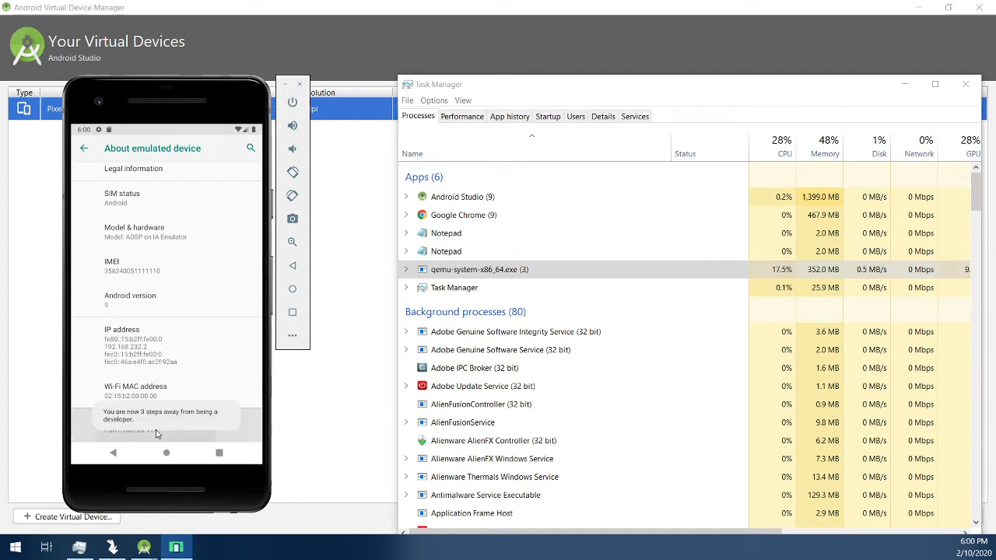
click(155, 434)
click(155, 434)
click(156, 434)
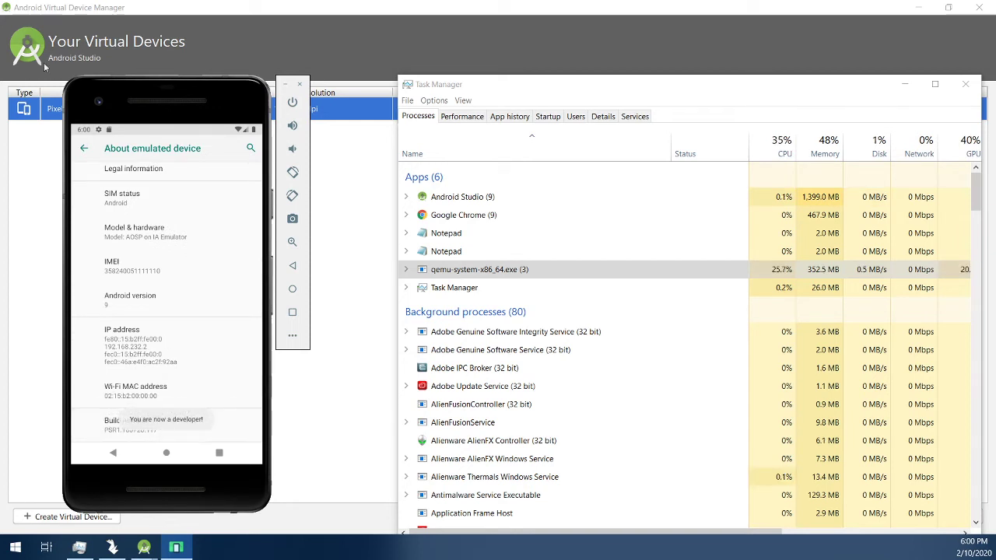
Step: Search the phone's settings for 'gpu' and open Developer options at the GPU rendering settings
click(84, 148)
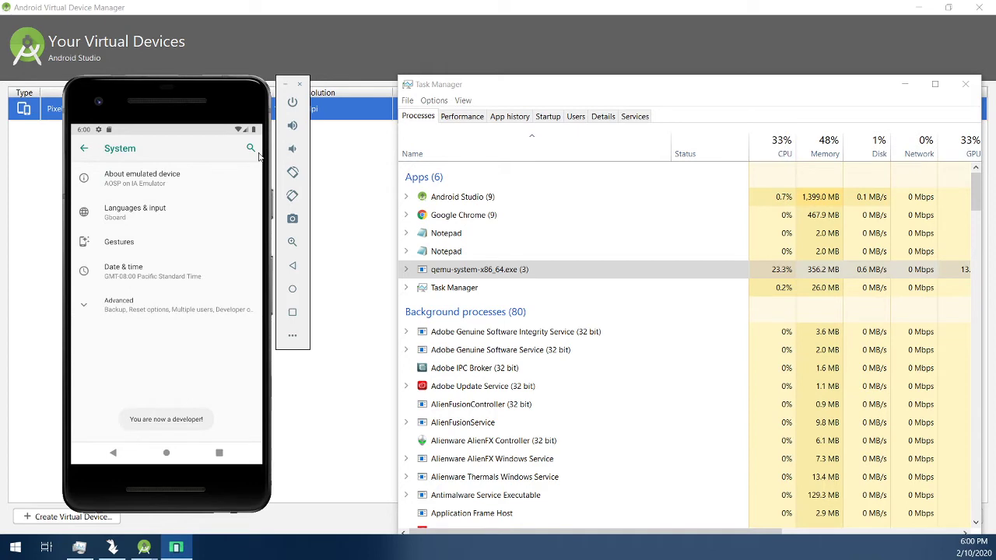
click(258, 153)
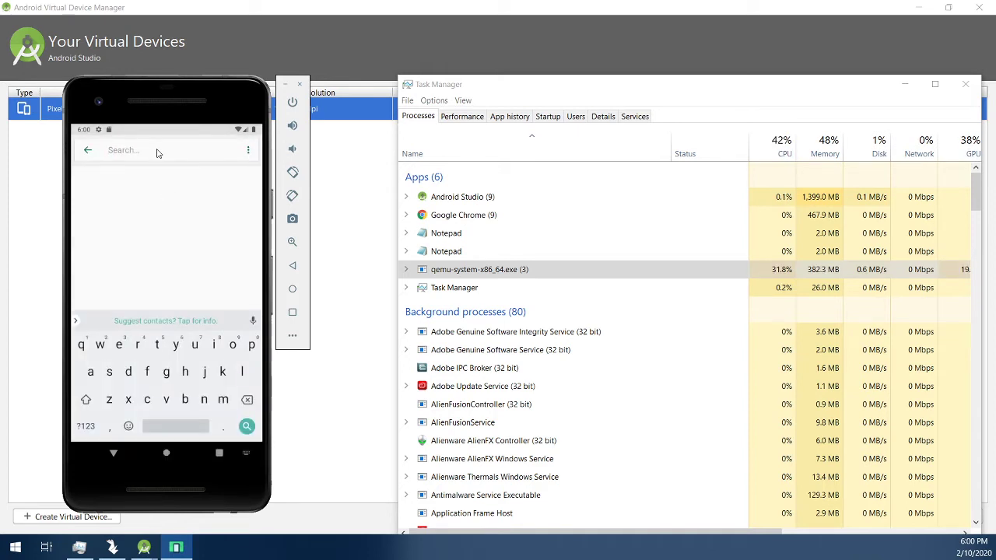
text(gpu)
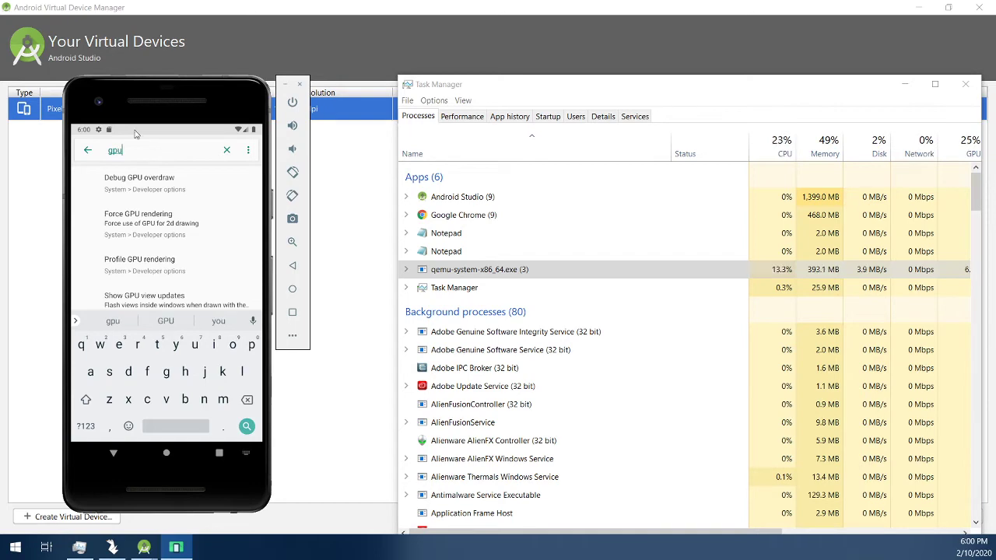
click(151, 181)
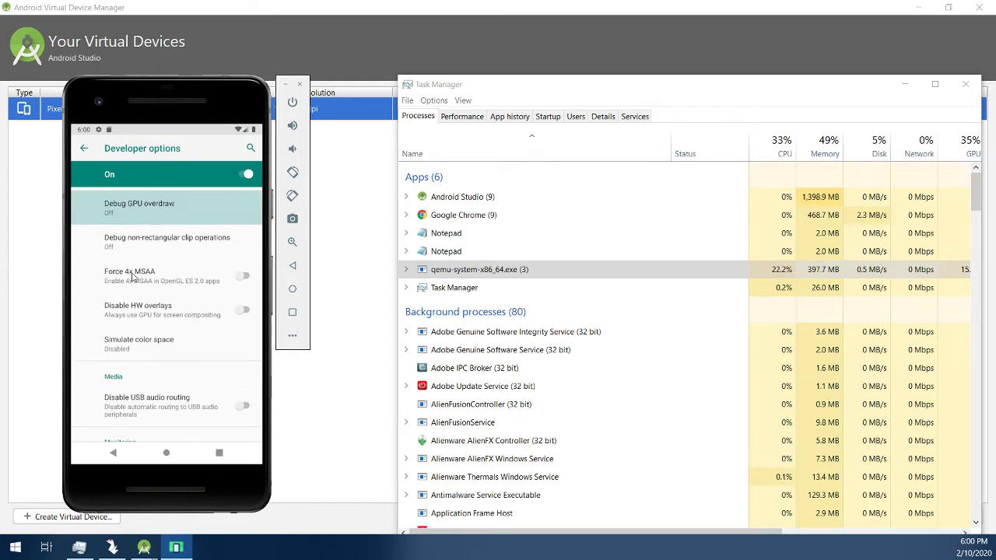
Step: Switch Force 4x MSAA on, then back out of Settings to the phone's app drawer
click(239, 277)
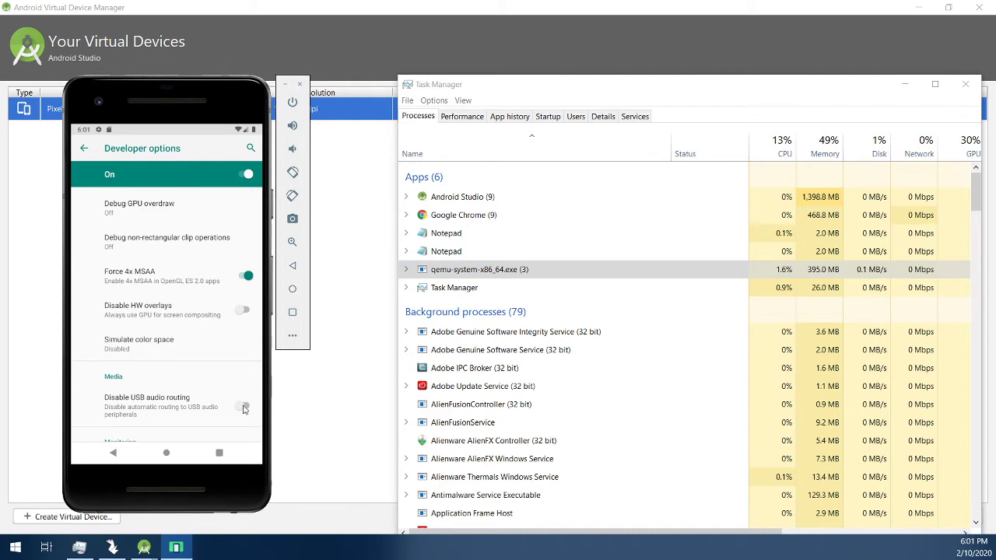
click(120, 453)
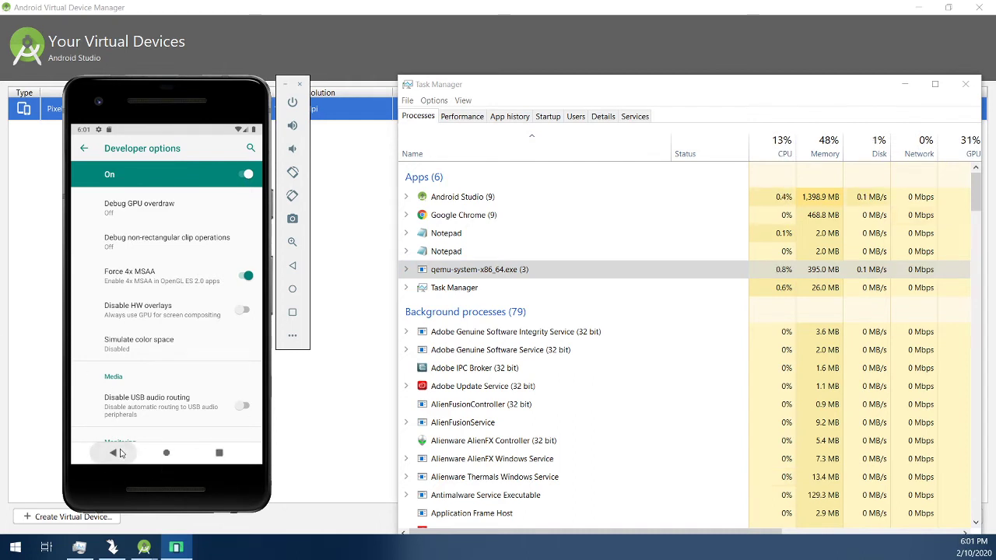
click(112, 454)
click(113, 454)
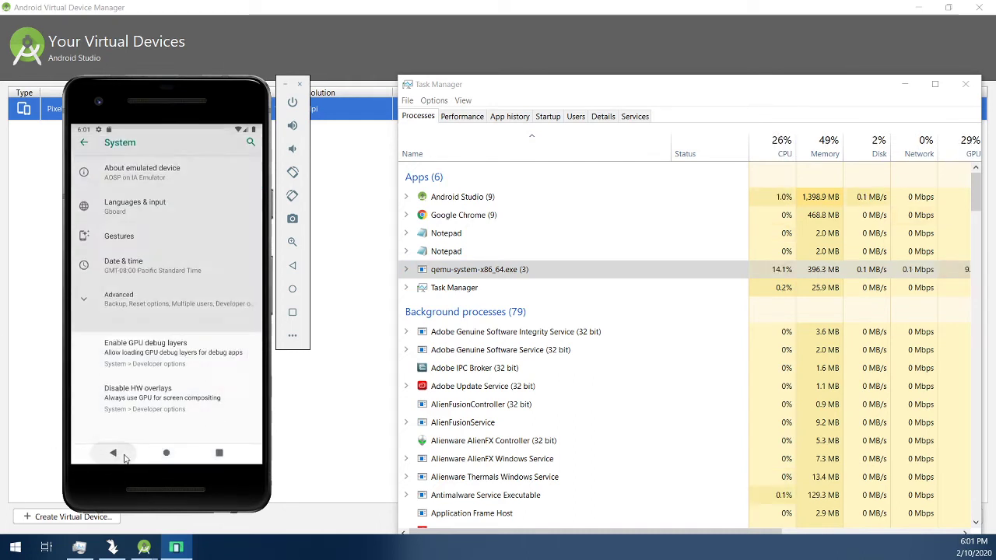
click(113, 455)
click(114, 454)
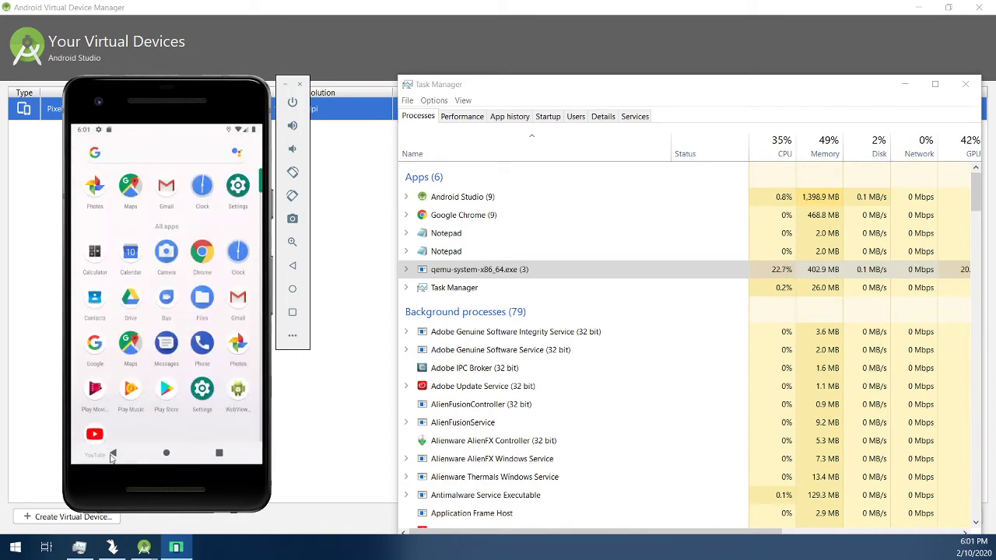
Step: Open Chrome on the phone and rearrange the emulator and Task Manager windows
click(203, 255)
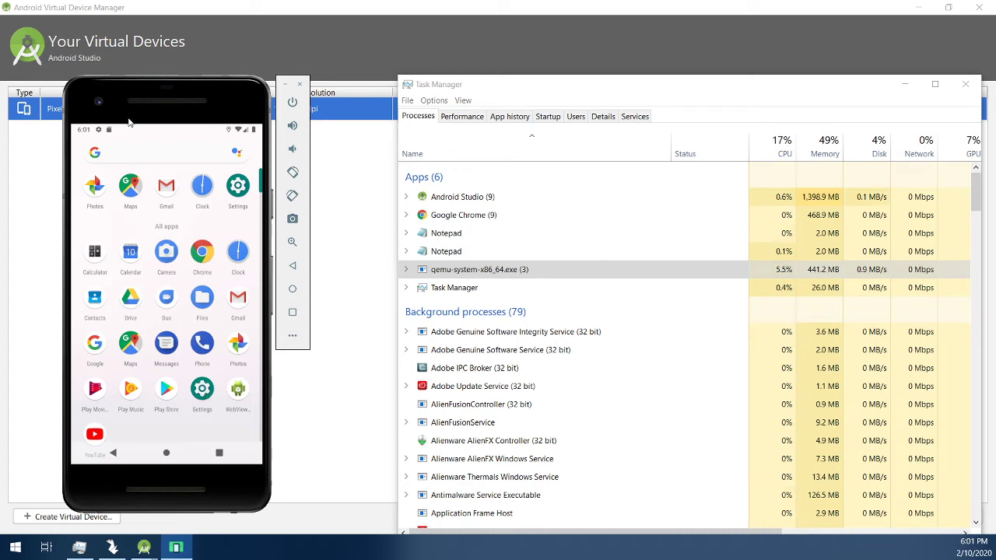
drag(129, 122, 177, 97)
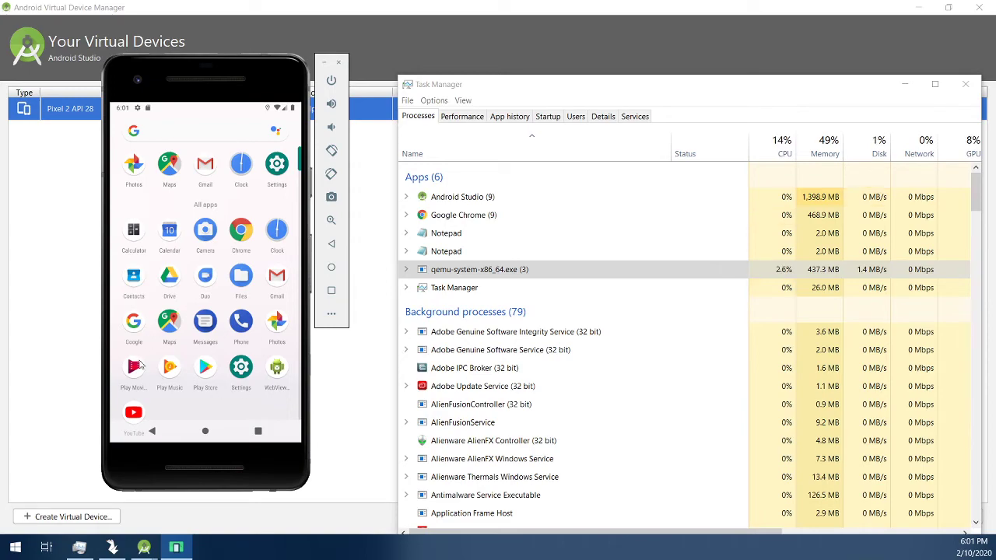
drag(246, 71, 237, 91)
drag(488, 87, 461, 144)
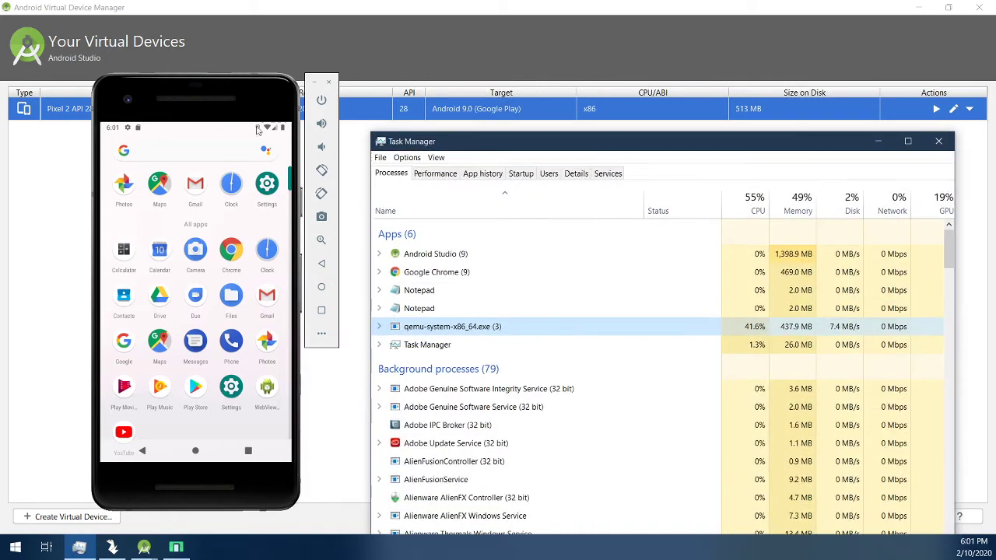
mouse_move(206, 85)
mouse_down()
mouse_move(176, 110)
mouse_move(205, 86)
mouse_up()
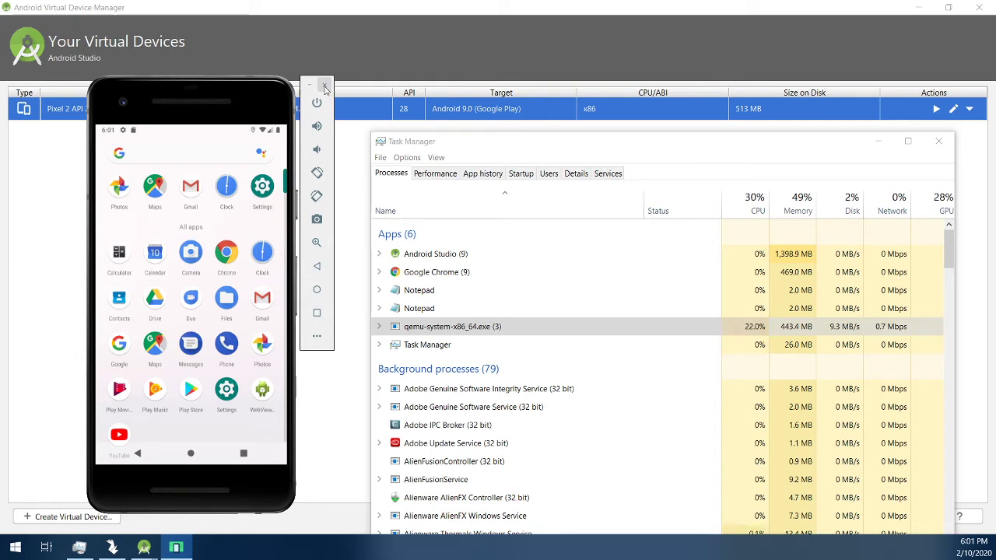
Step: Close the emulator with its state saved and bring Snapchat Swan to the front
drag(255, 110, 210, 98)
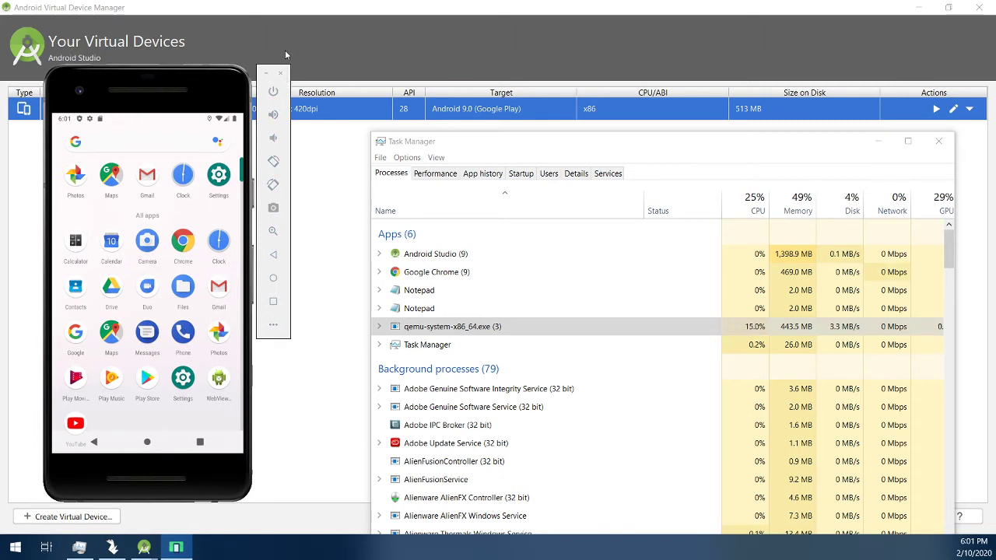
click(280, 75)
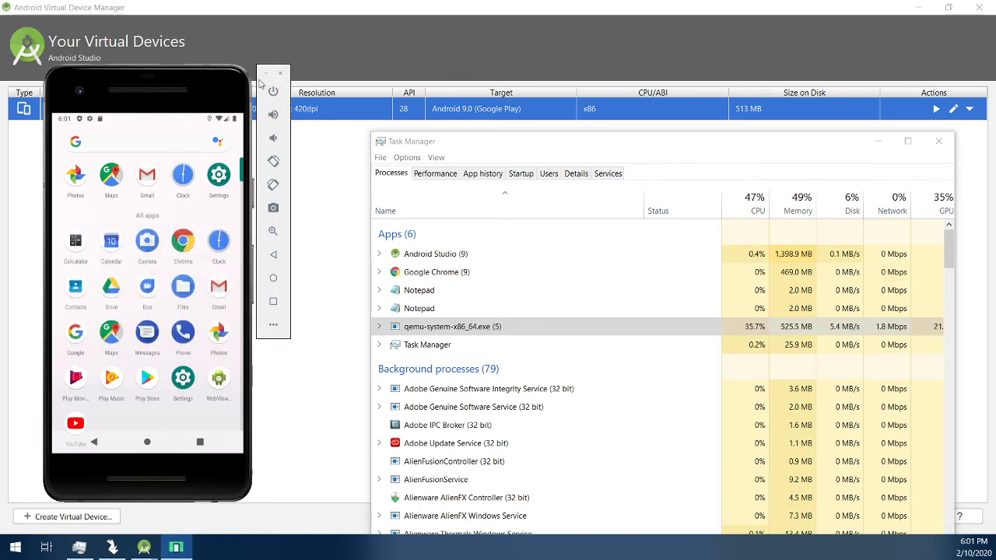
click(112, 547)
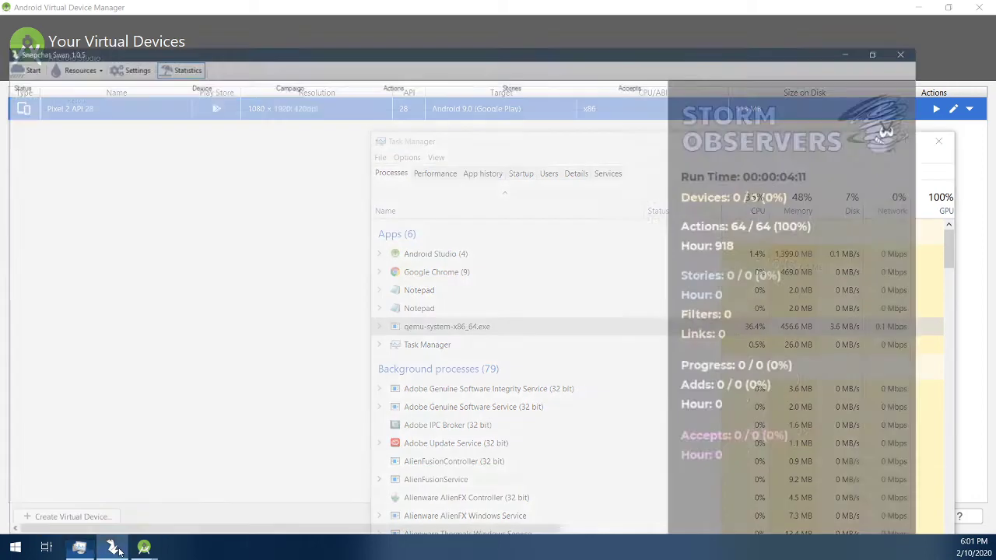
Step: Enable No Camera Mode in Snapchat Swan settings and save them
click(128, 24)
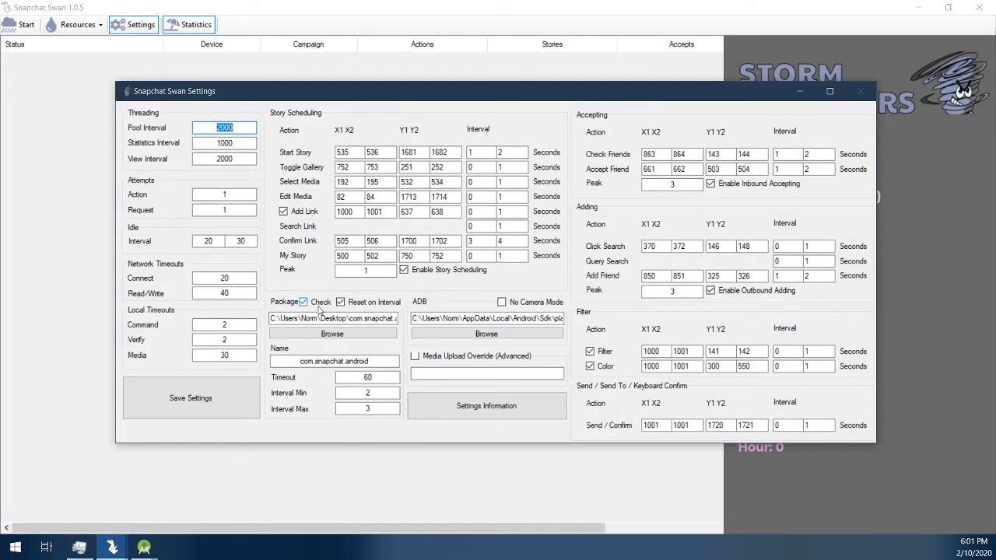
click(527, 303)
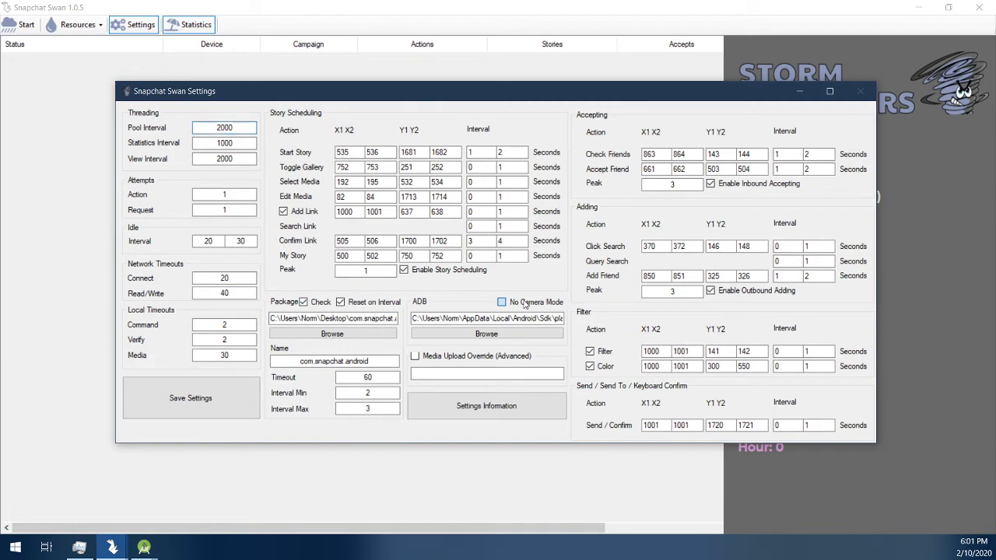
click(228, 417)
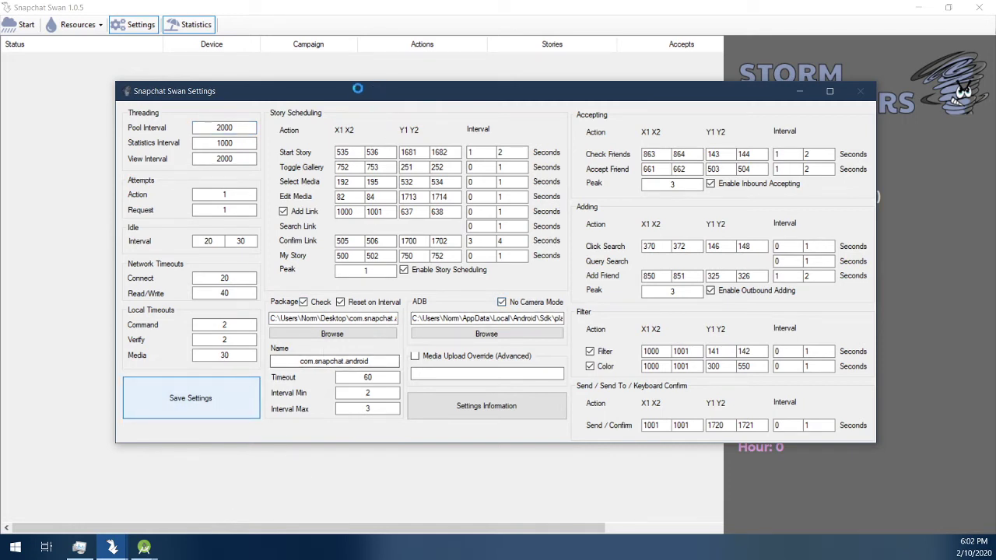
click(524, 320)
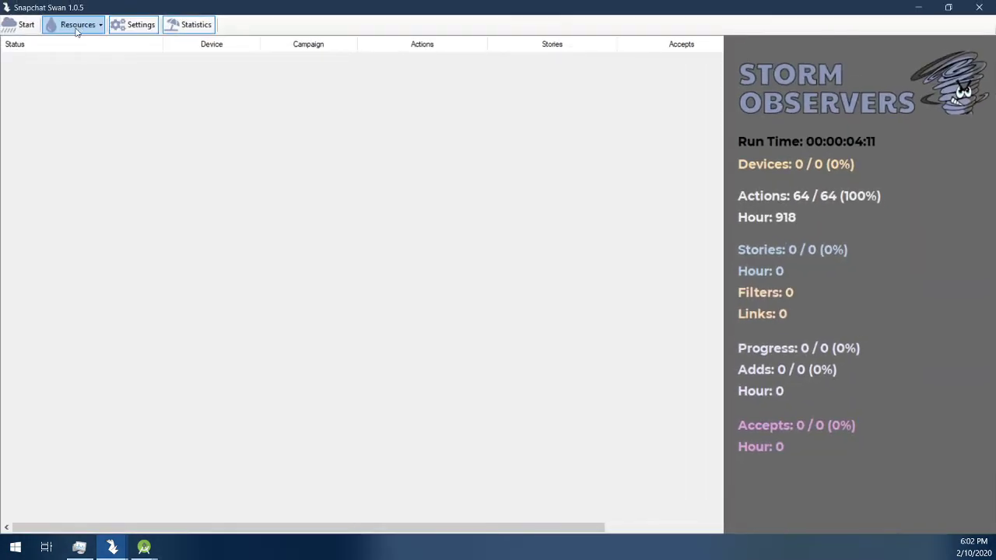
Step: Start the Snapchat Swan run and switch back to the Virtual Device Manager
click(78, 25)
click(78, 24)
click(30, 26)
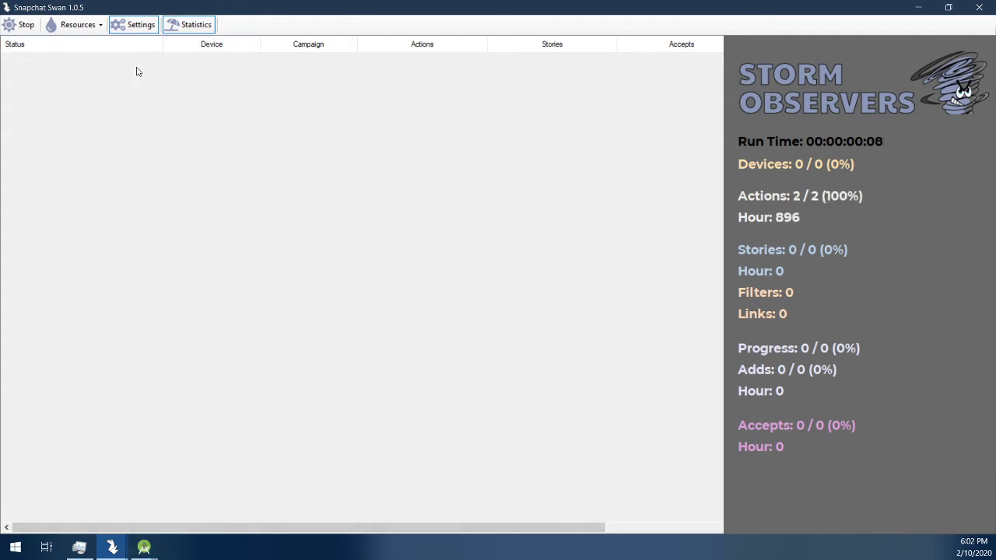
mouse_move(155, 553)
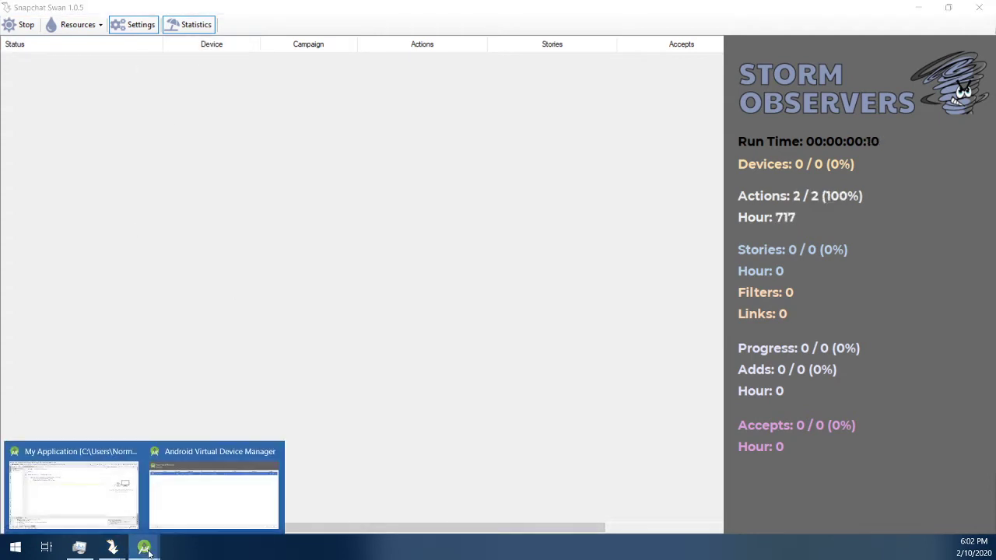
click(253, 462)
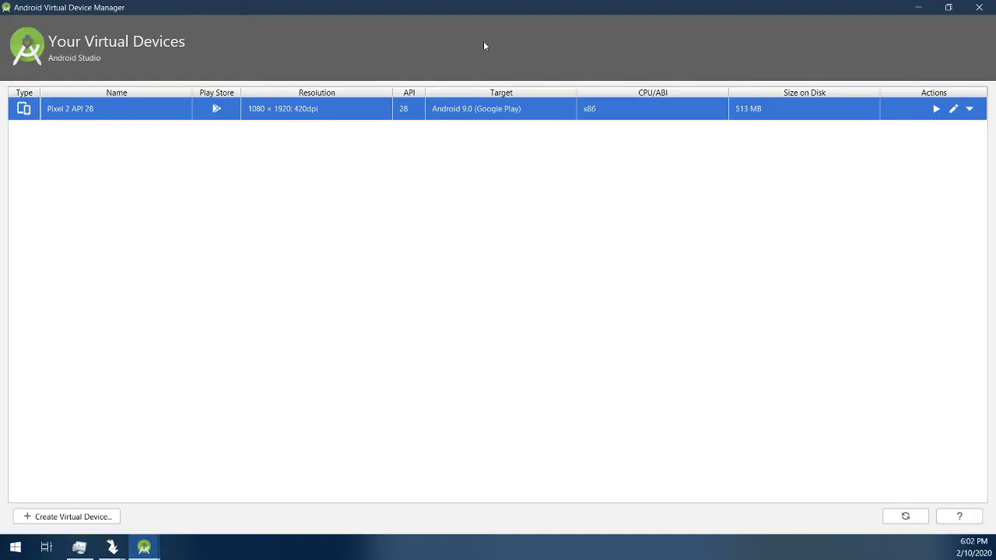
click(968, 110)
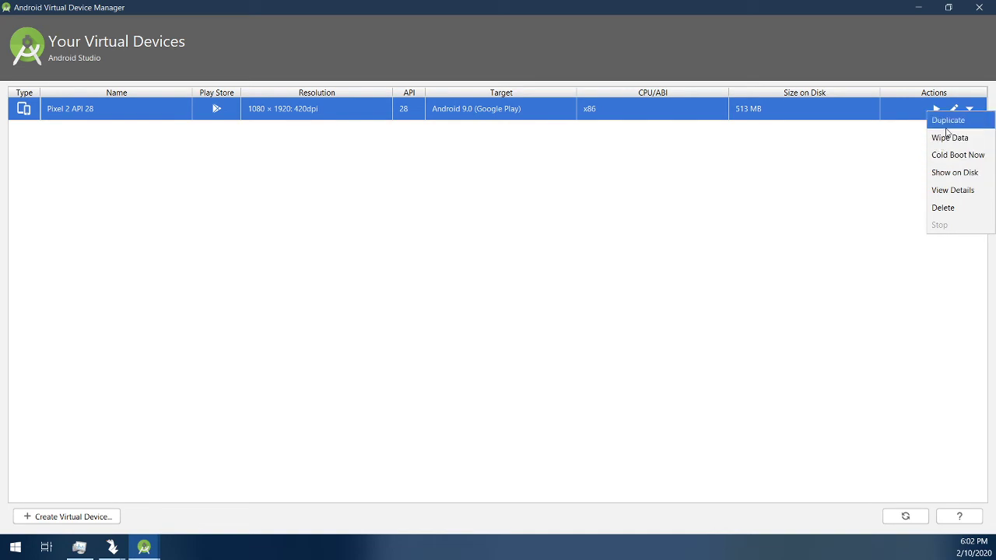
Step: Set the Pixel 2 API 28 front and back cameras to Webcam0 in advanced settings
click(953, 109)
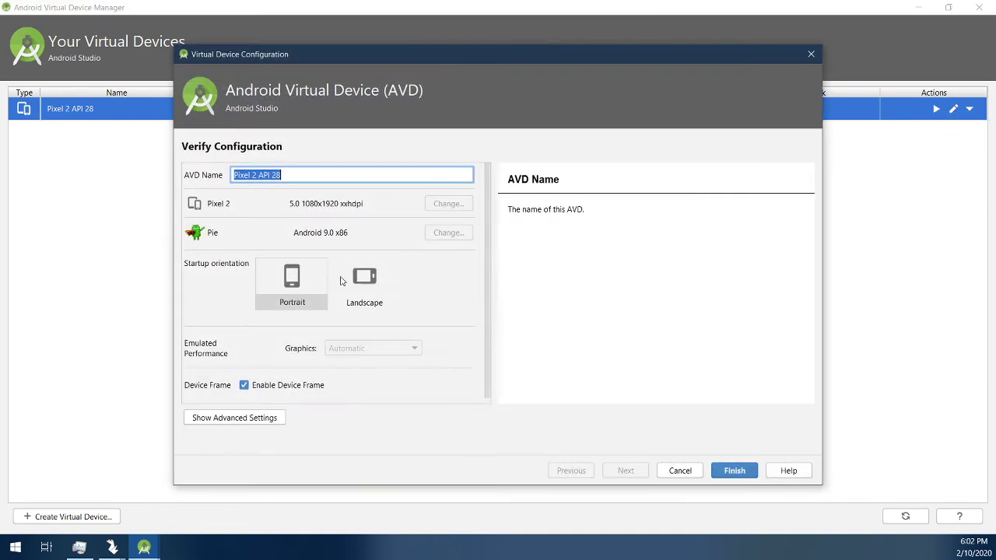
click(257, 420)
scroll(393, 333, down, 5)
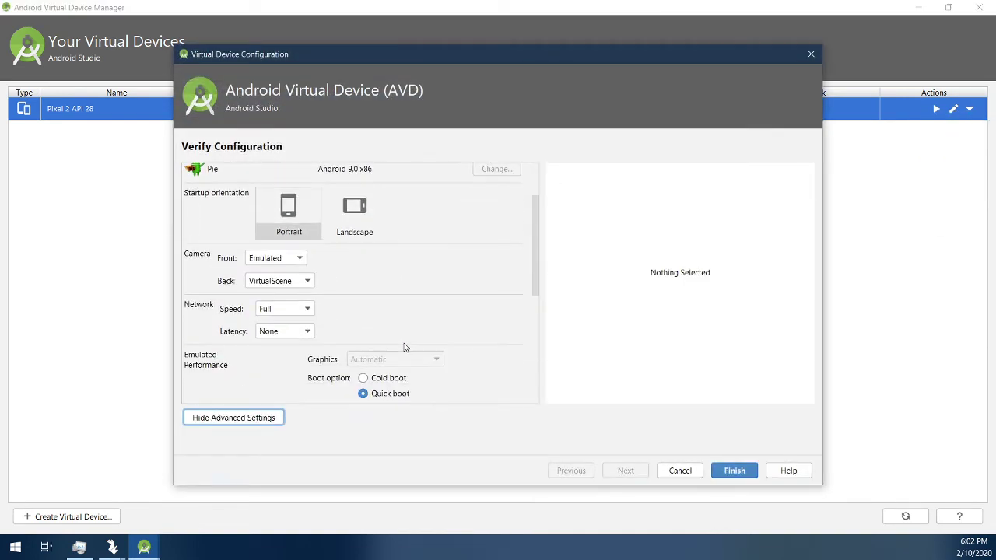
click(284, 185)
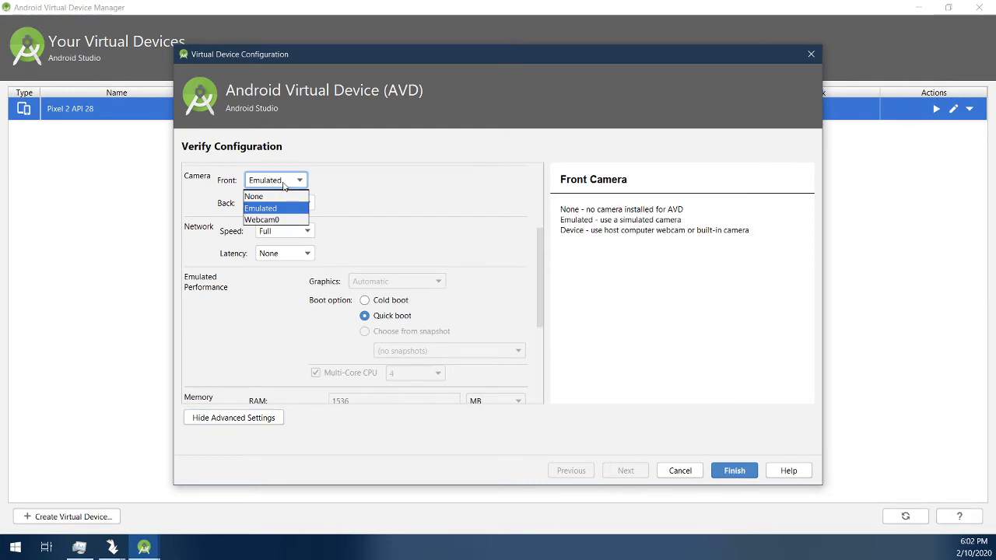
click(265, 219)
click(272, 204)
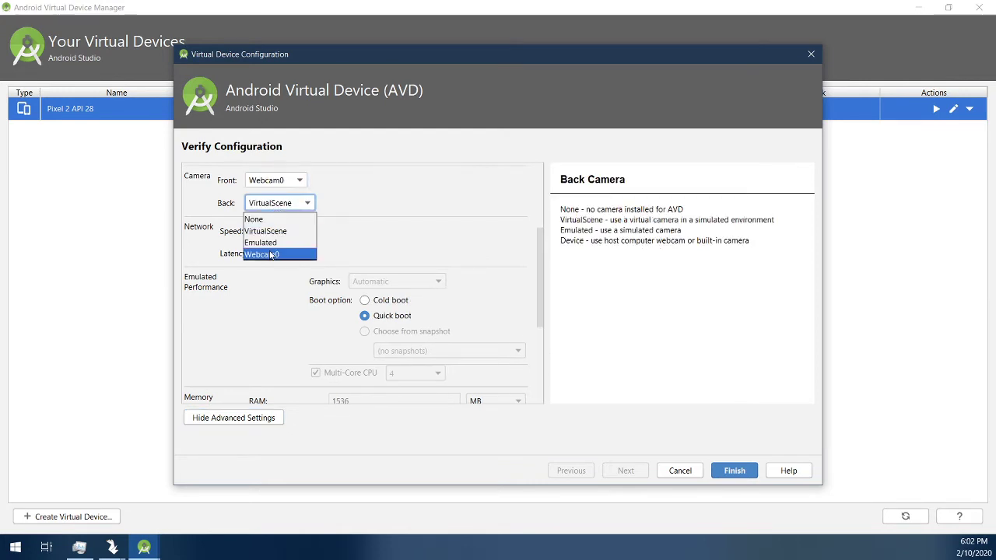
click(263, 254)
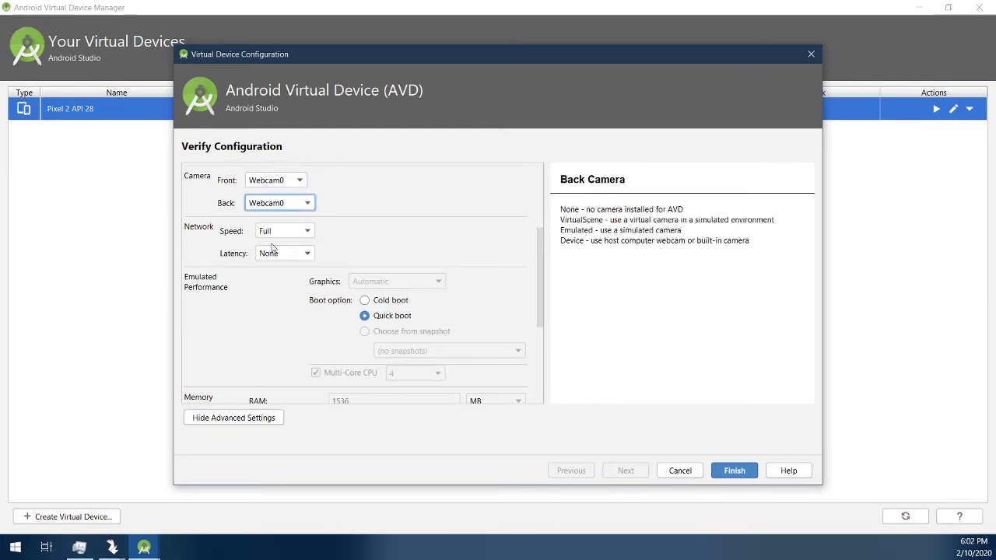
Step: Confirm the front camera stays Webcam0 and finish saving the device configuration
scroll(288, 163, up, 1)
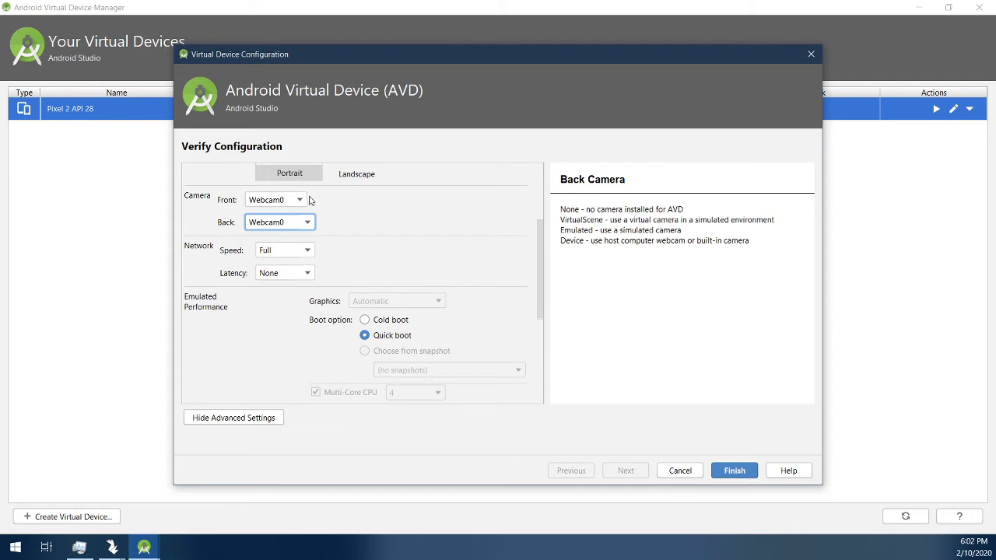
click(288, 200)
click(390, 214)
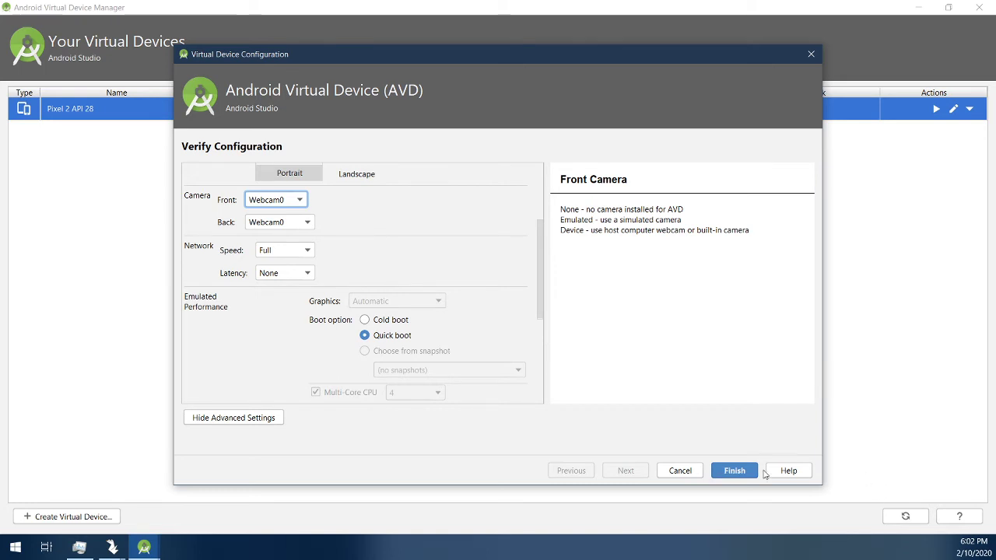
scroll(444, 332, down, 3)
scroll(405, 328, down, 2)
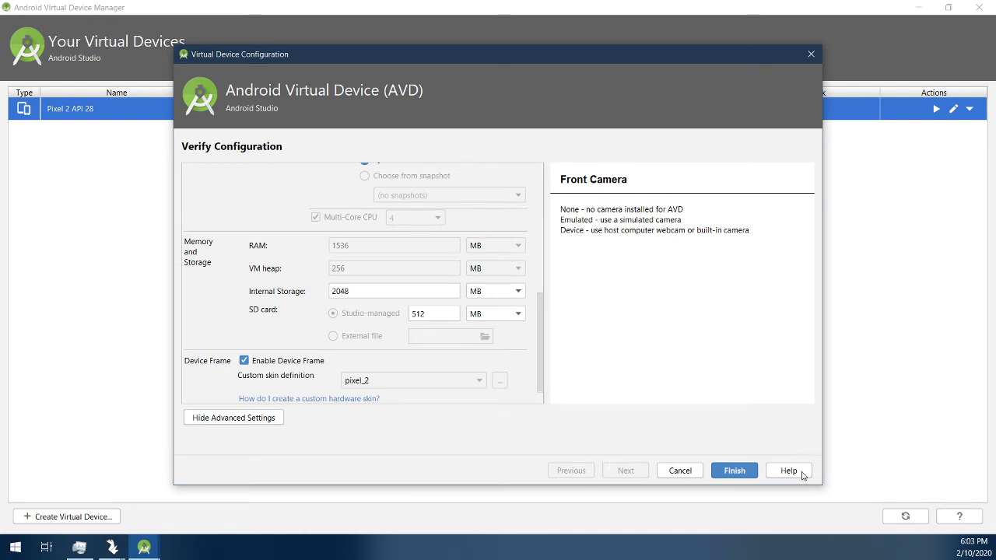
click(734, 470)
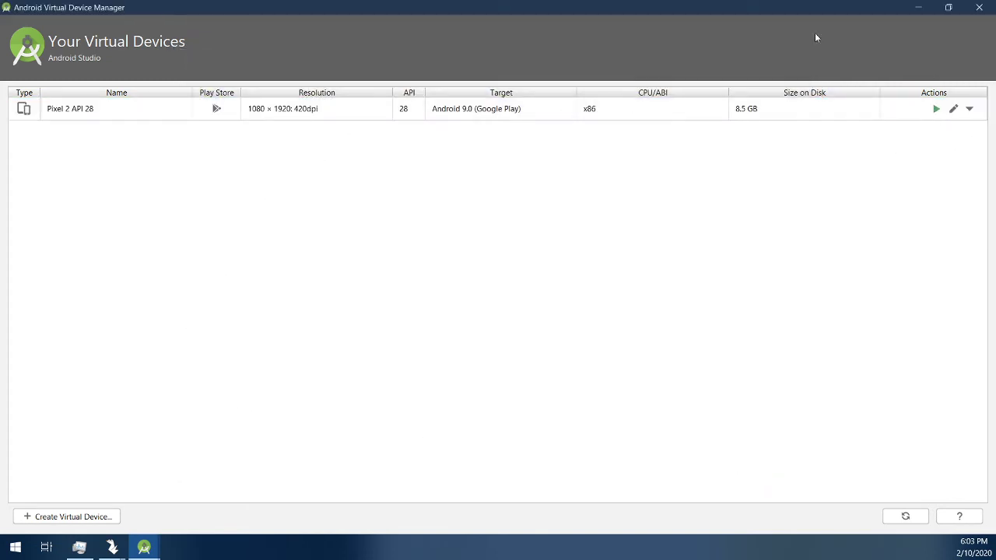
Step: Boot the Pixel 2 API 28 device and position its window over Snapchat Swan
click(576, 109)
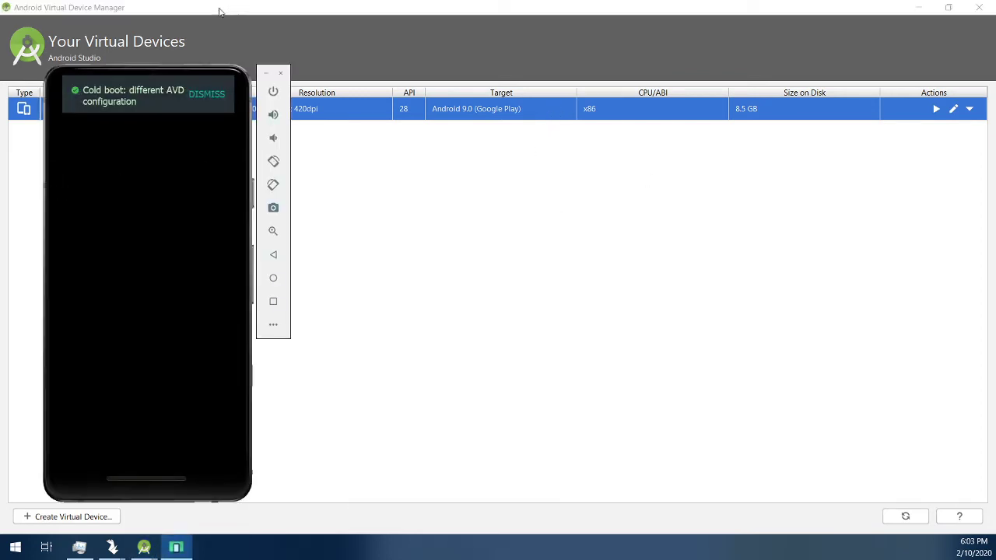
mouse_move(112, 547)
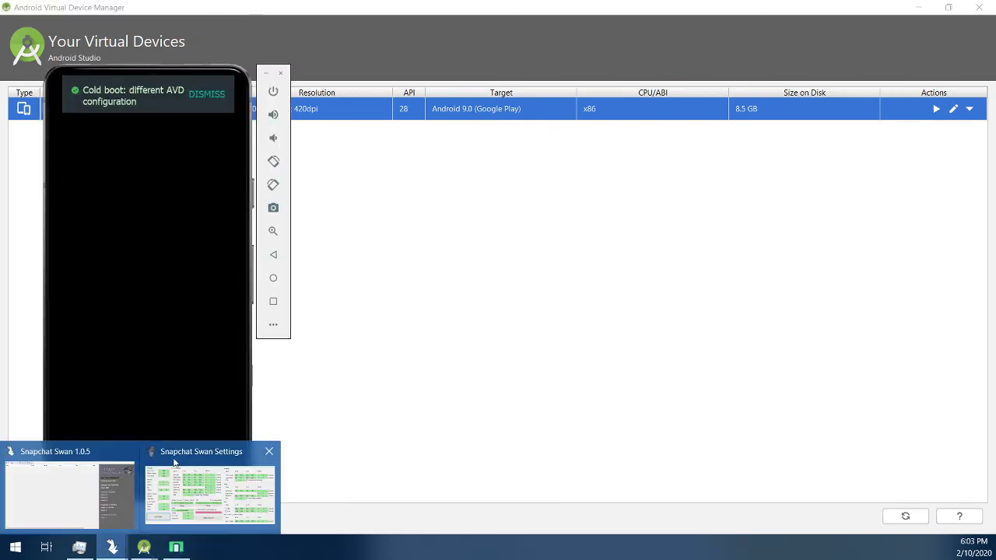
click(155, 459)
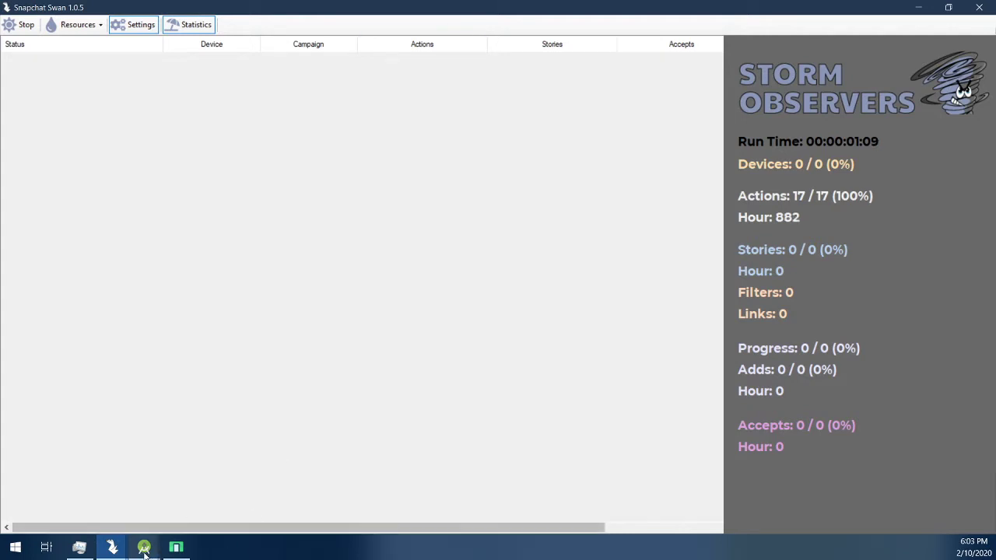
click(144, 546)
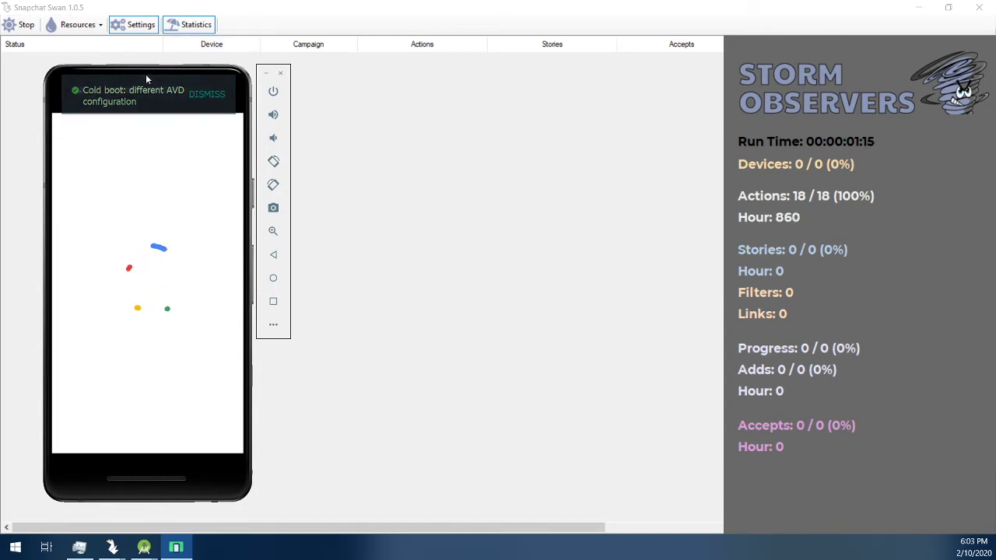
drag(146, 78, 328, 129)
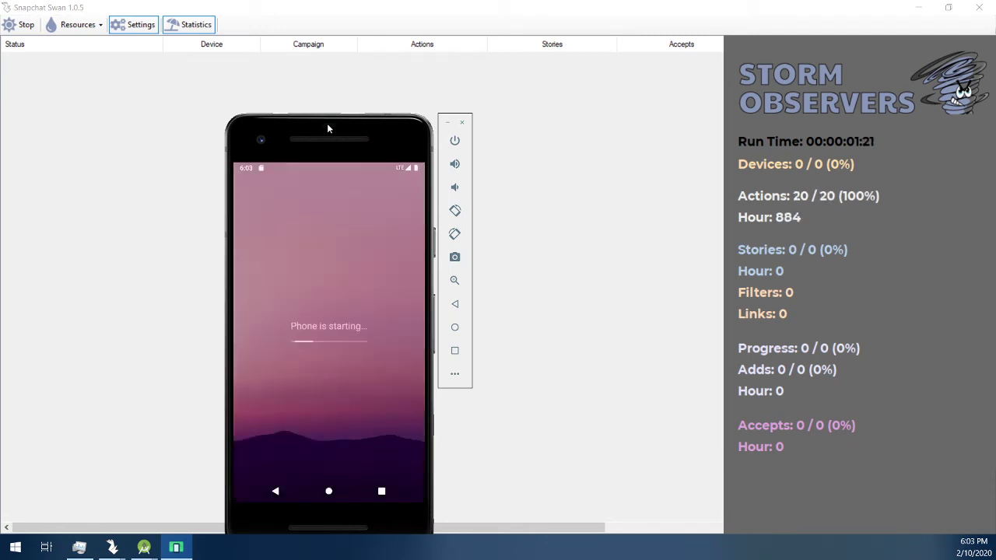
drag(306, 115, 178, 83)
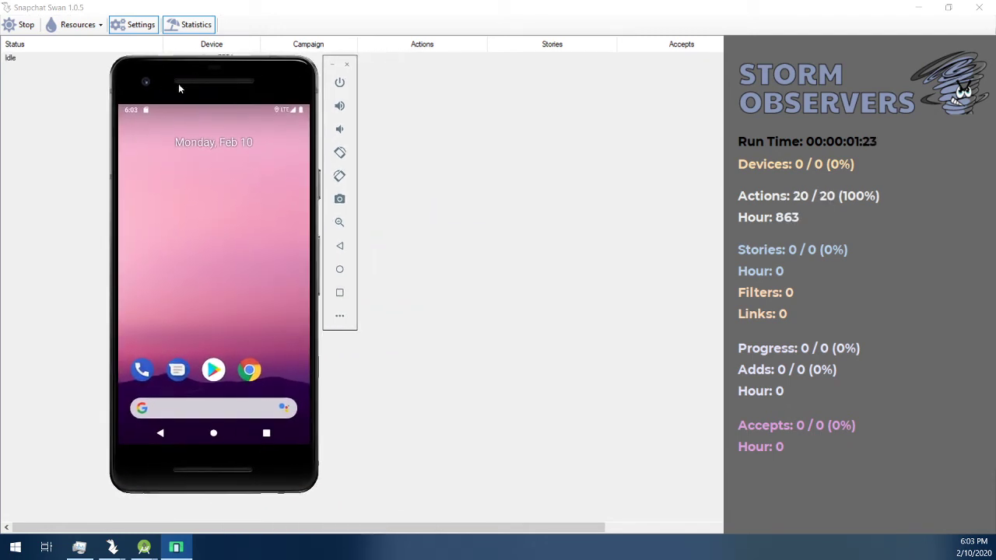
right_click(578, 555)
Step: Open Task Manager on the emulator's qemu process and launch the phone's Settings app
click(650, 494)
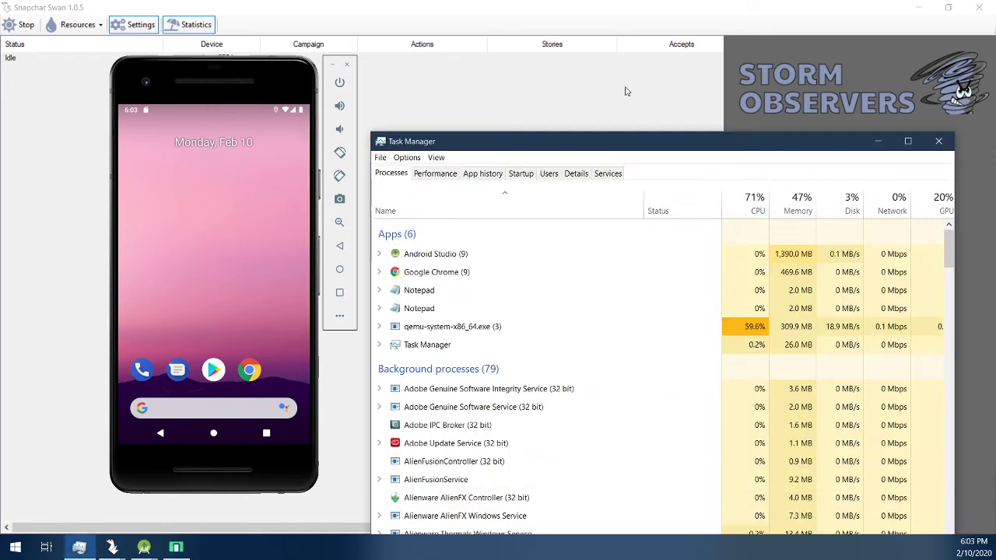
click(681, 327)
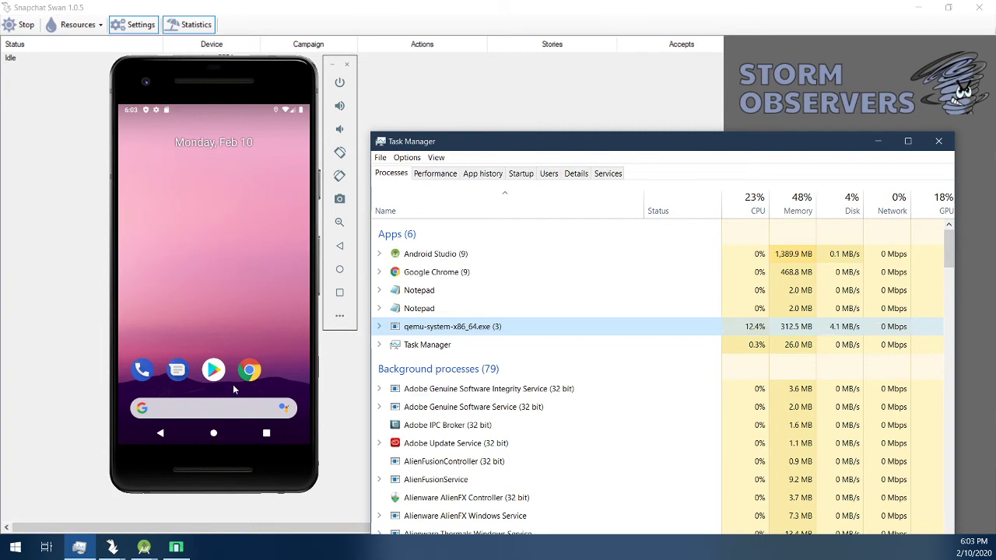
drag(233, 389, 269, 180)
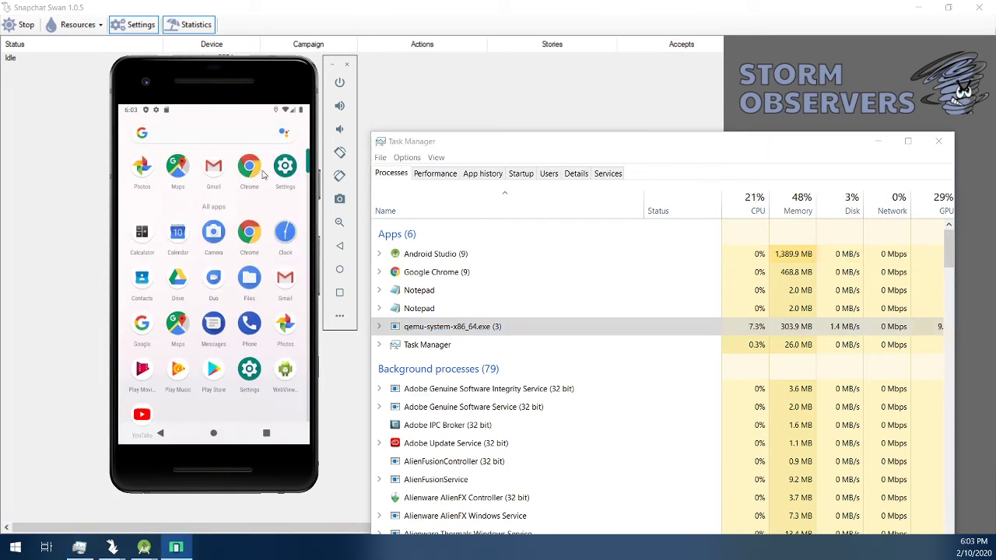
click(249, 173)
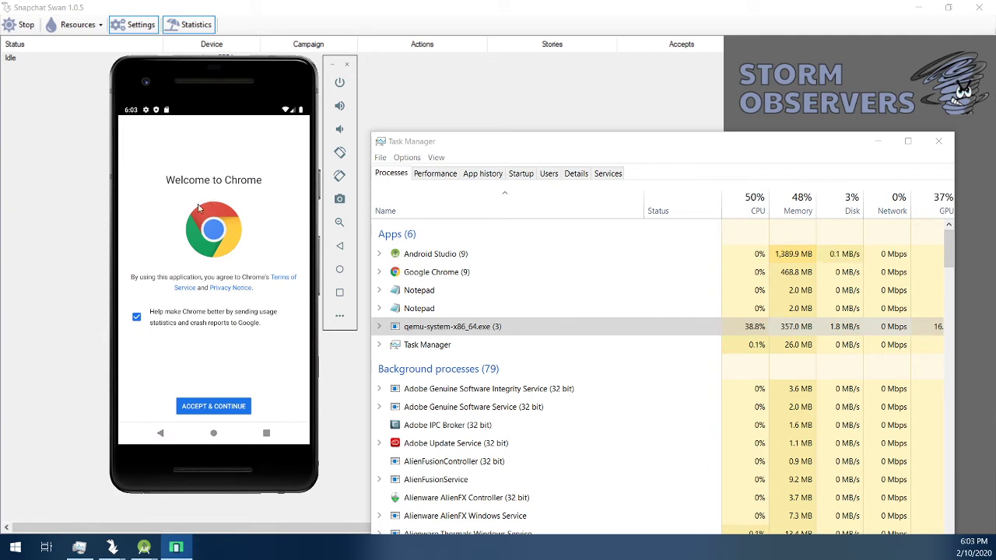
click(161, 433)
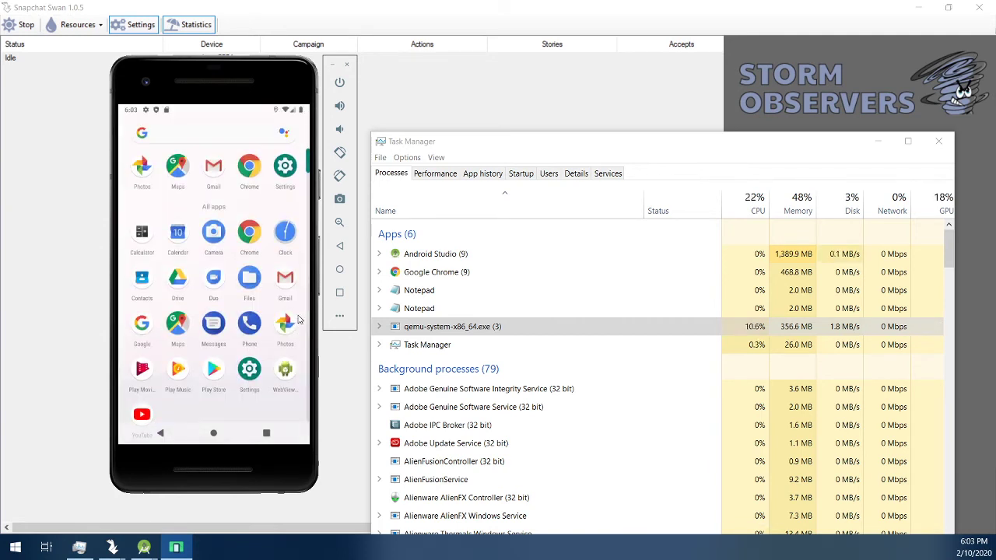
click(253, 364)
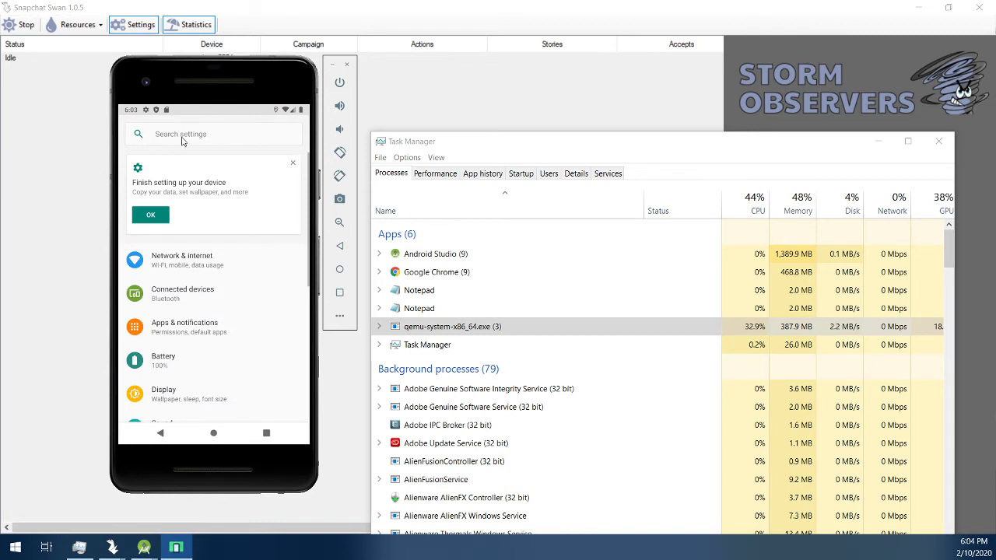
Step: Search the phone's settings for 'force 4x' and turn on Force 4x MSAA
click(184, 137)
text(force 4x)
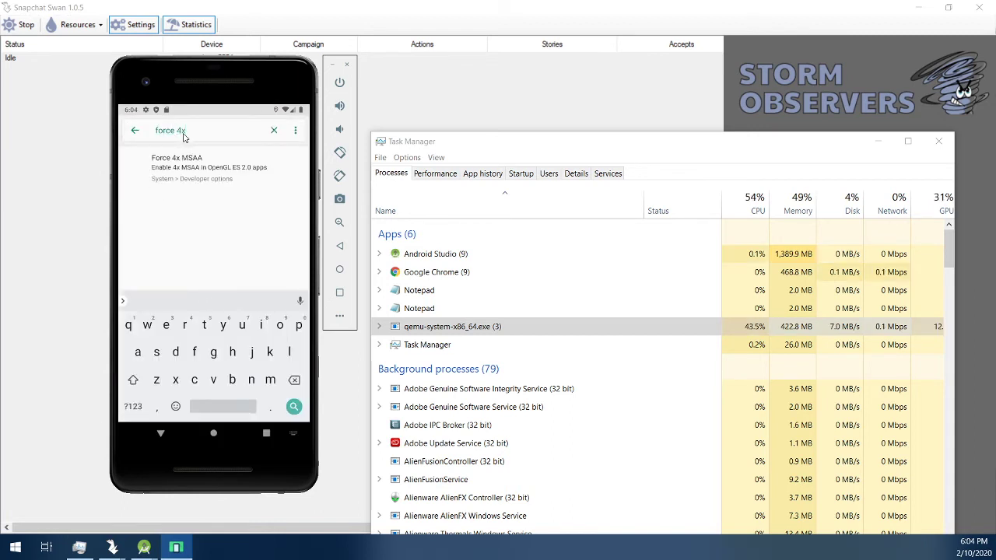
click(204, 173)
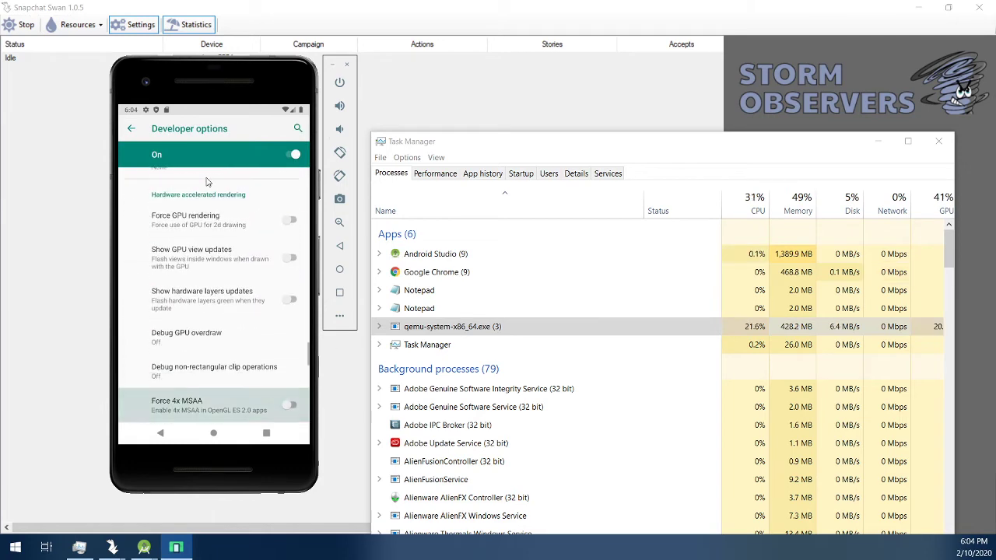
click(286, 406)
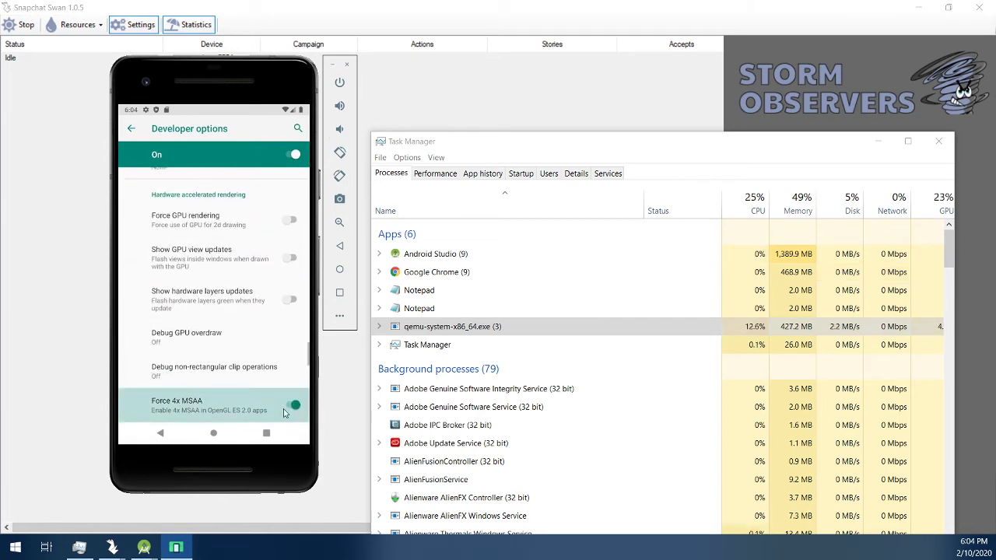
Step: Return the phone to its home screen and app list, then move the emulator aside
click(162, 433)
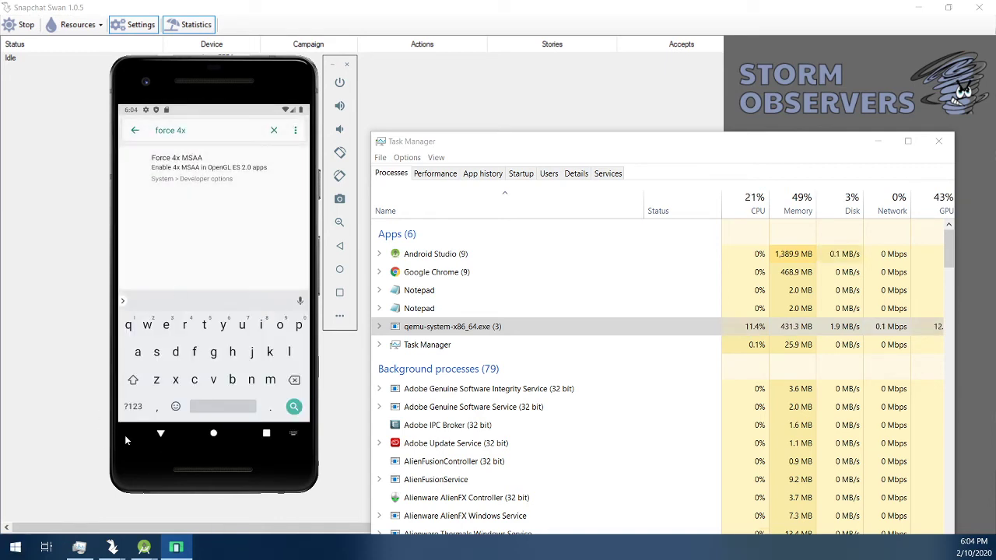
click(161, 433)
click(161, 434)
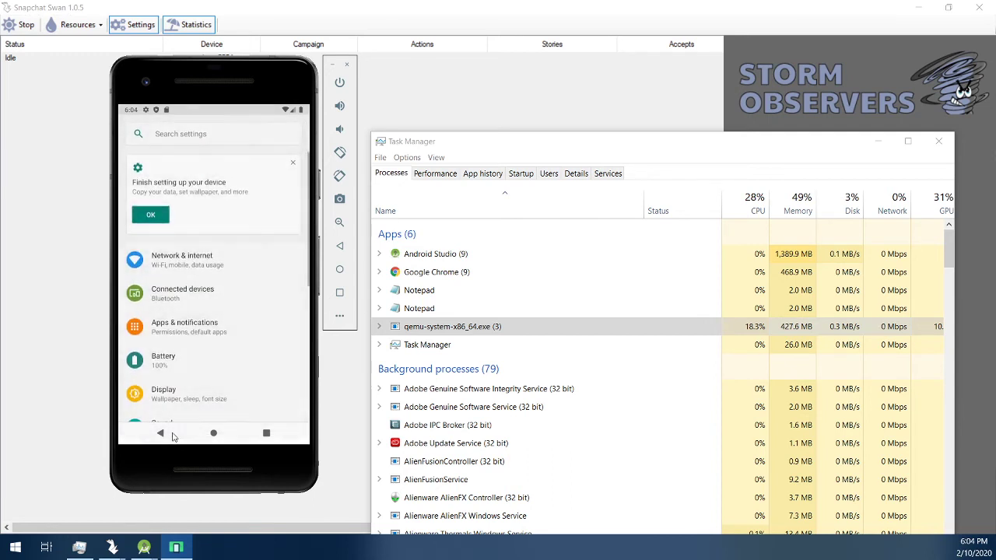
click(164, 434)
click(168, 434)
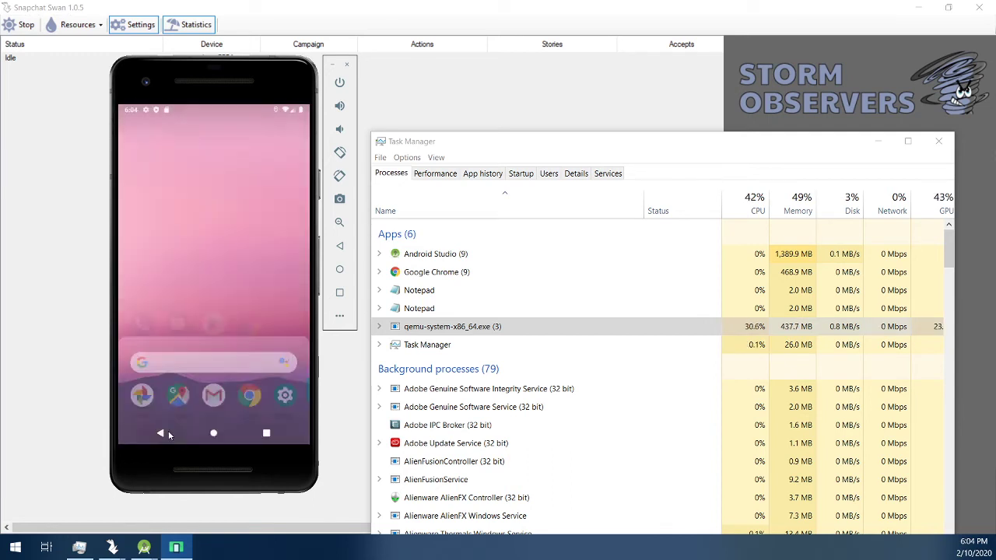
drag(217, 293, 253, 319)
drag(181, 87, 136, 167)
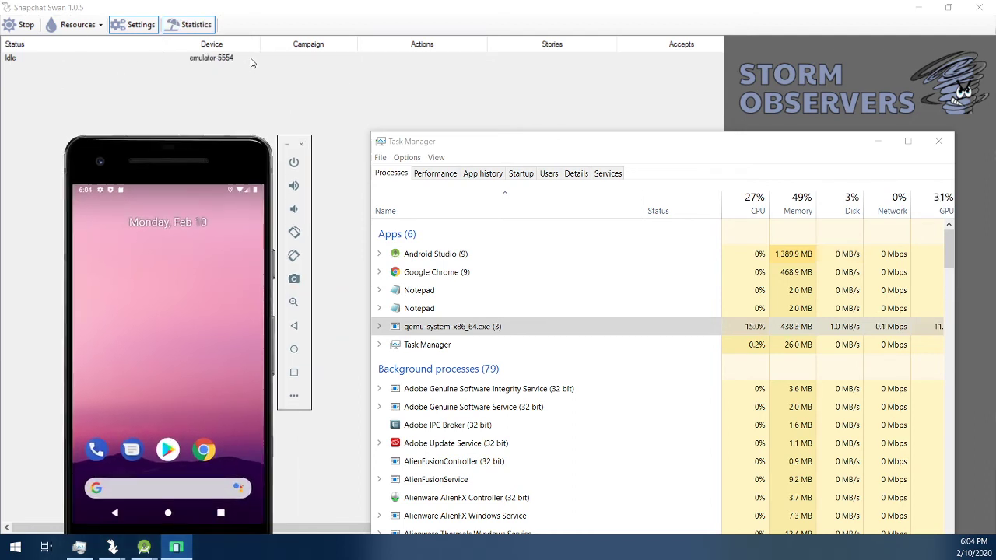
Step: Install com.snapchat.android.apk onto emulator-5554 and check Snapchat in the phone's app list
right_click(251, 62)
click(295, 111)
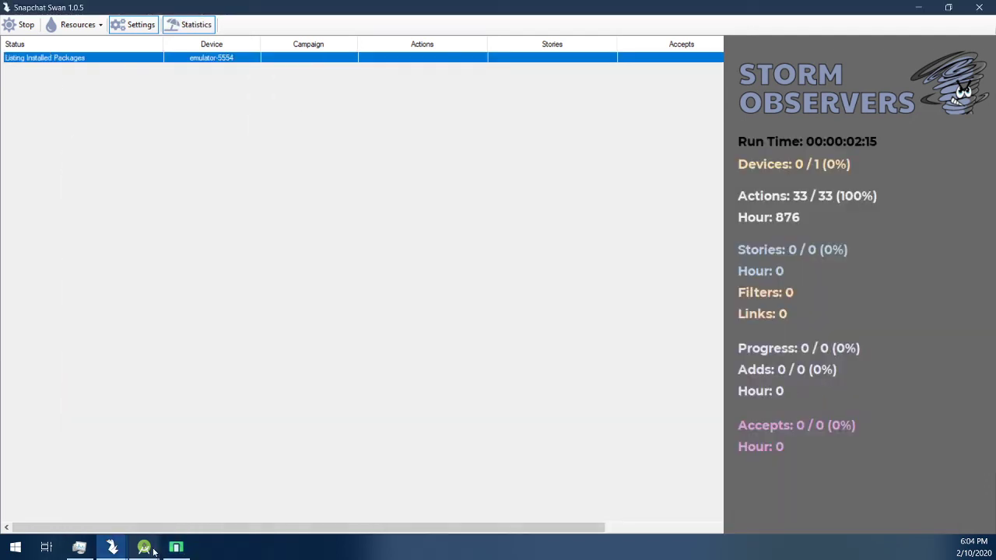
click(153, 551)
drag(161, 459, 169, 371)
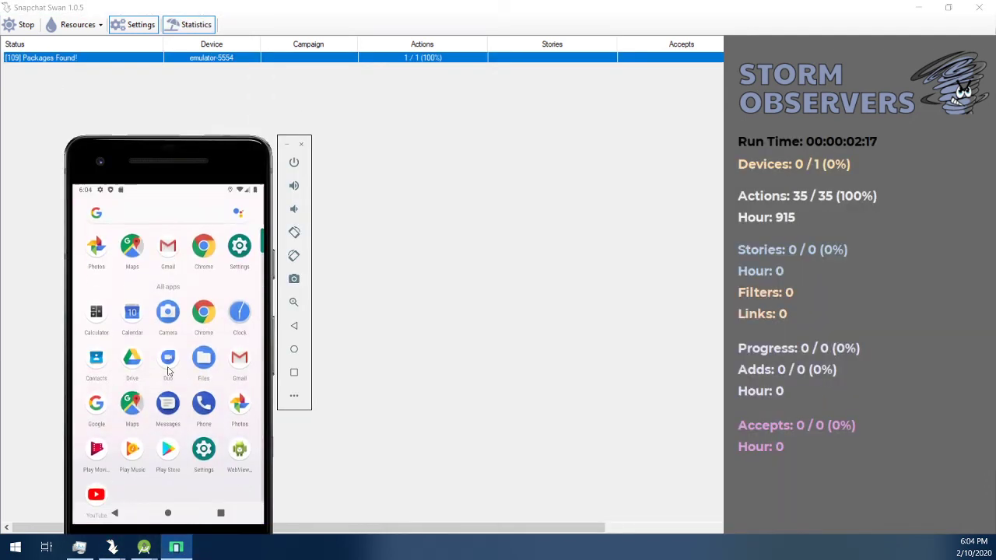
drag(172, 147, 120, 91)
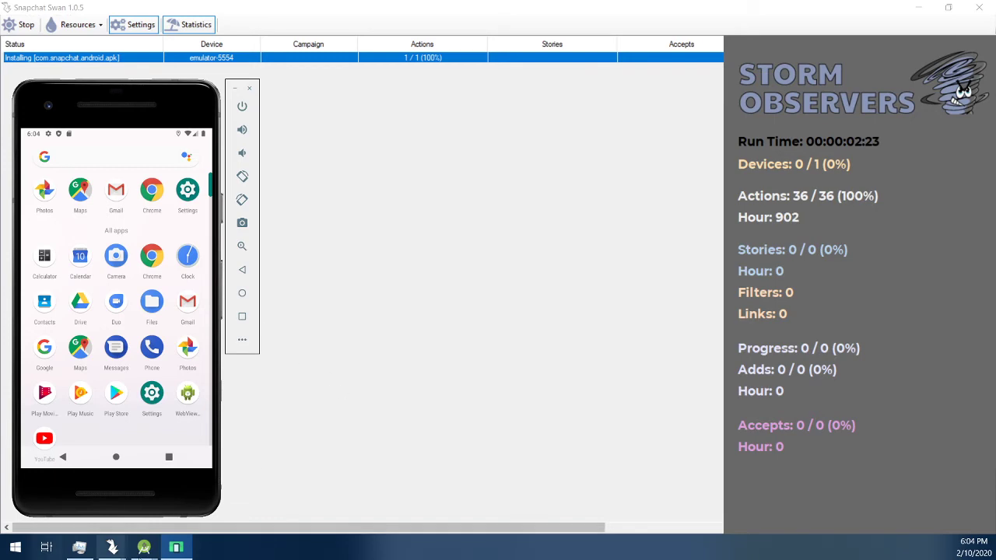
click(79, 547)
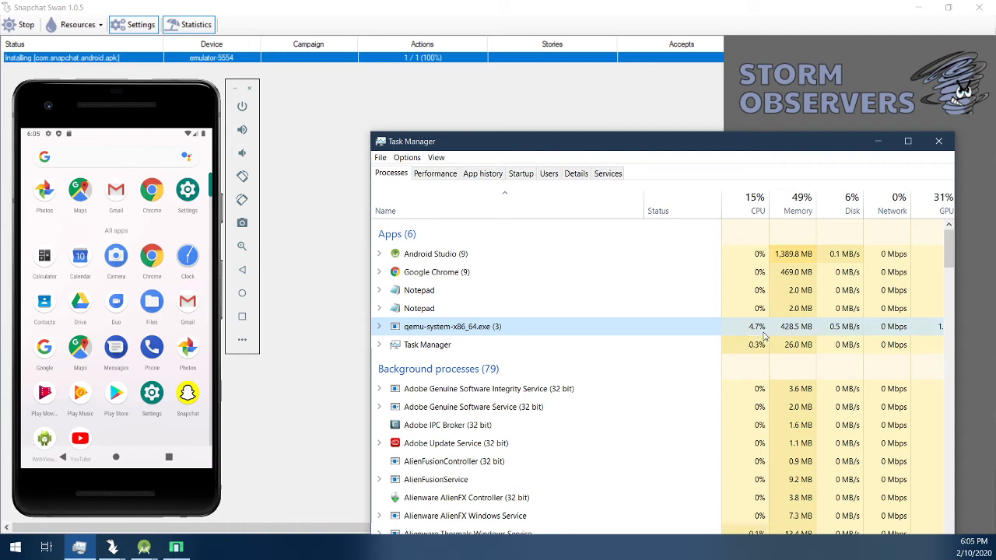
Step: Launch Snapchat, open its Log In form, and enter the account username
click(187, 393)
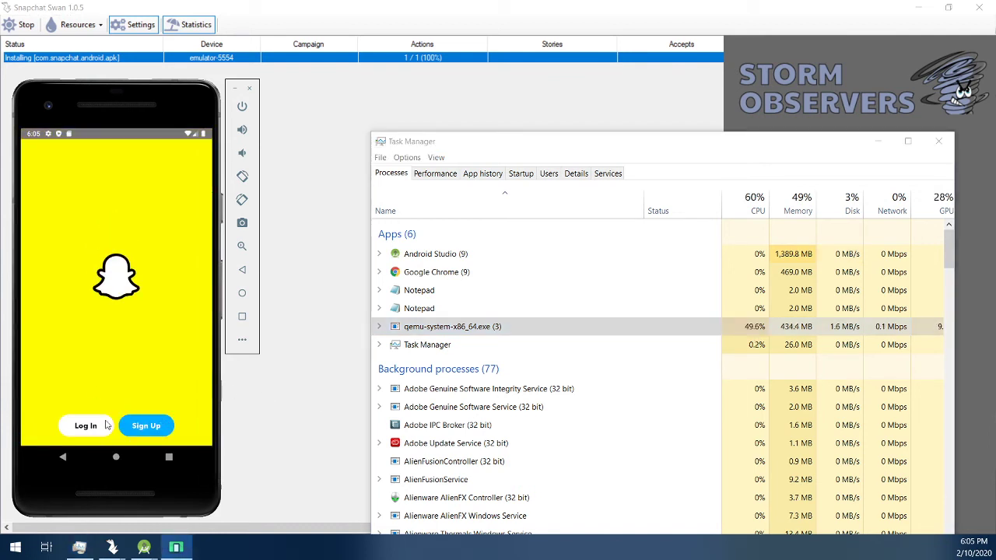
click(106, 424)
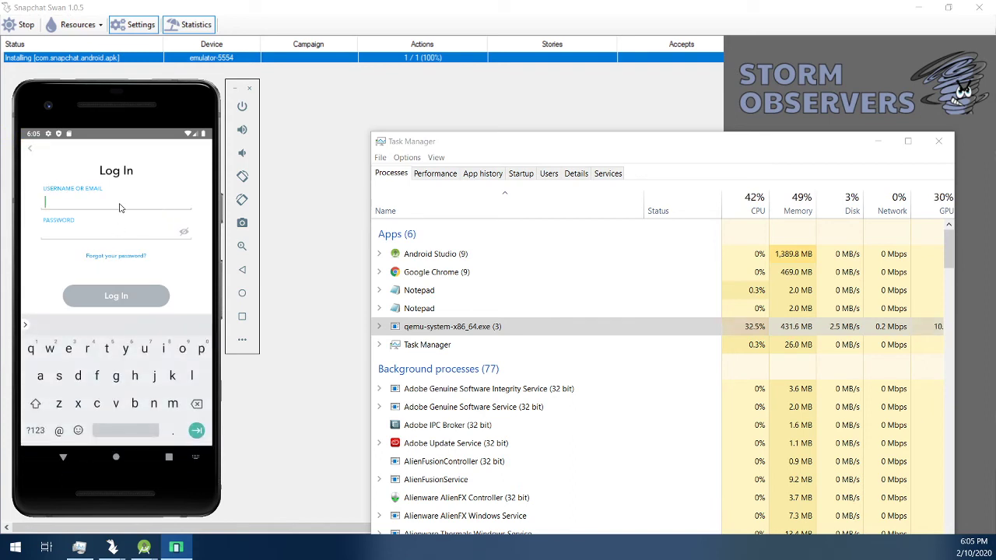
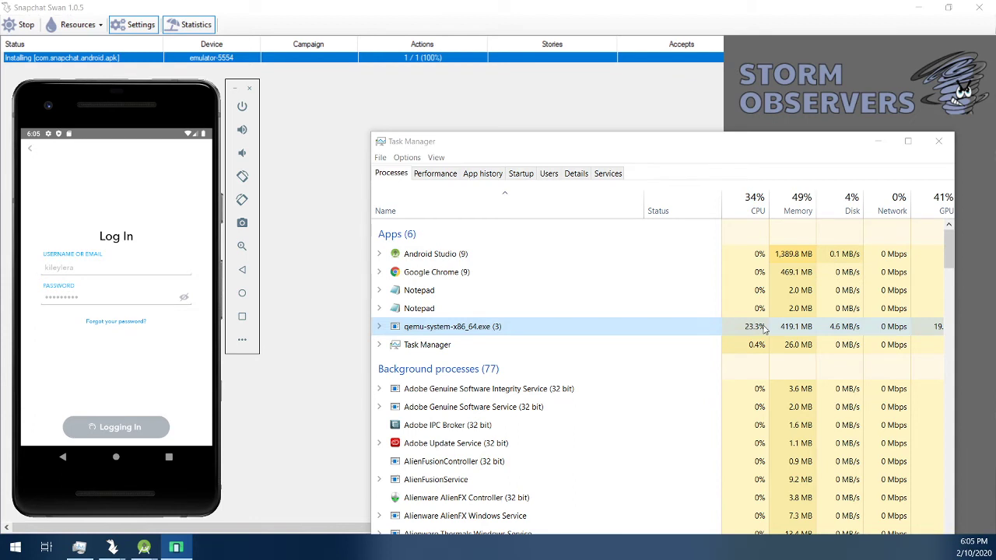
Step: Check qemu-system's child processes in Task Manager, then allow Snapchat camera, storage and audio-recording access
click(380, 326)
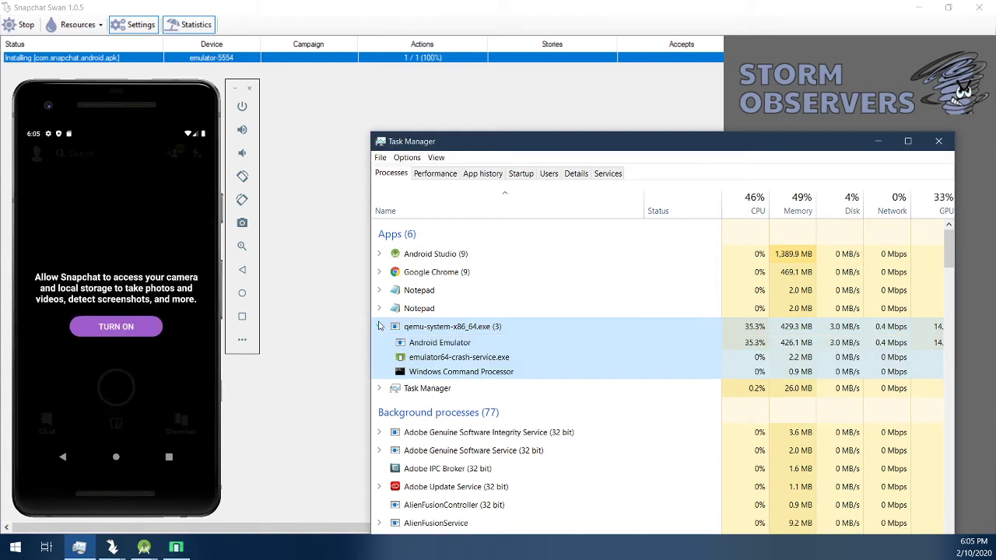
click(380, 326)
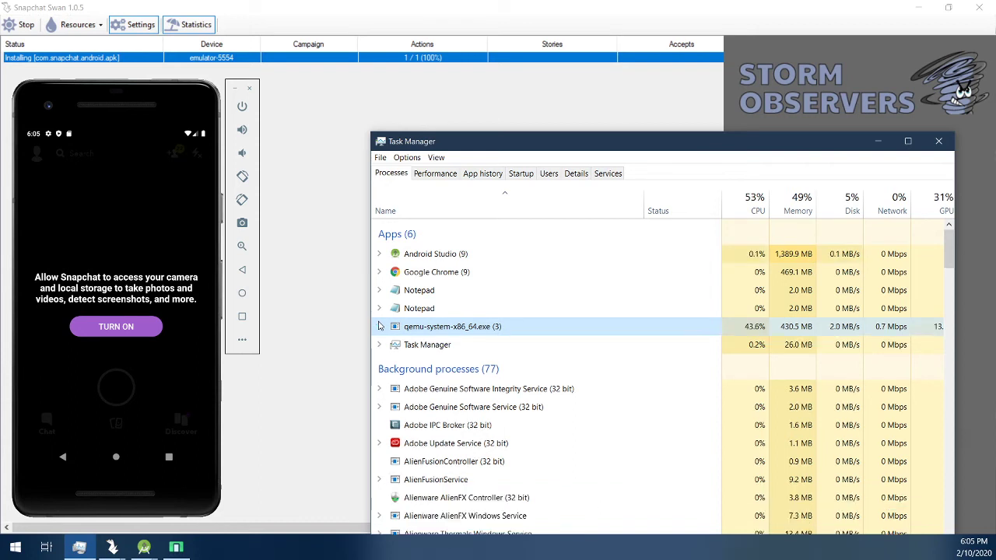
click(148, 331)
click(156, 319)
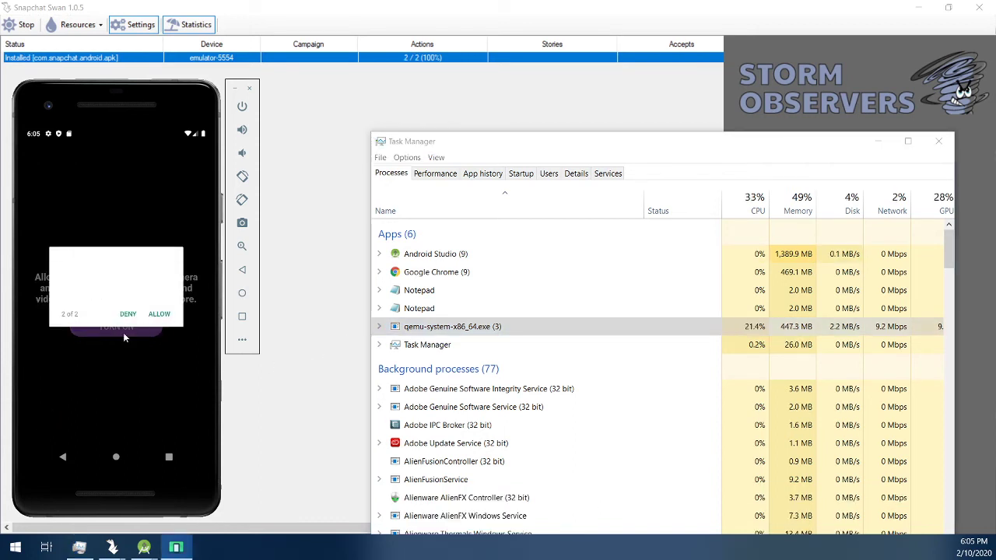
click(160, 314)
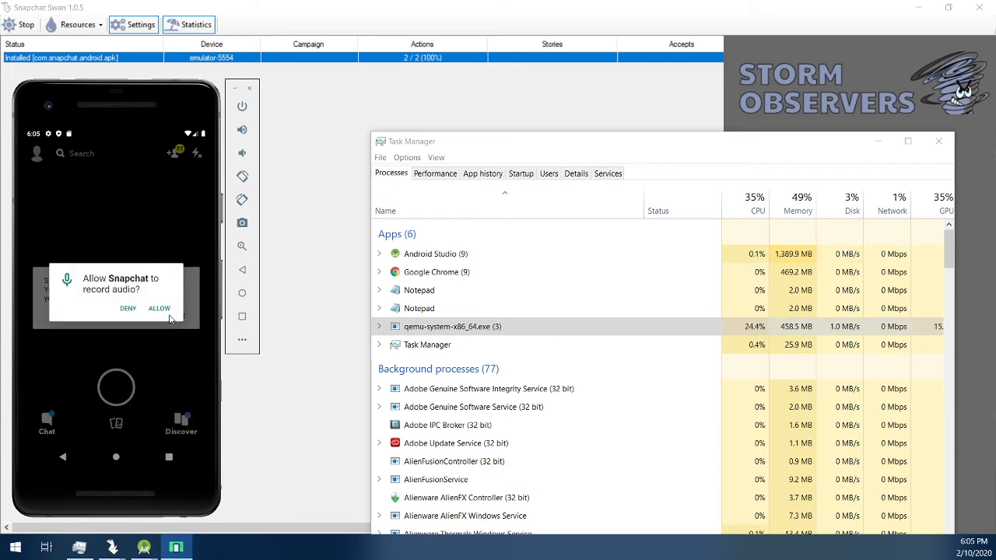
click(158, 311)
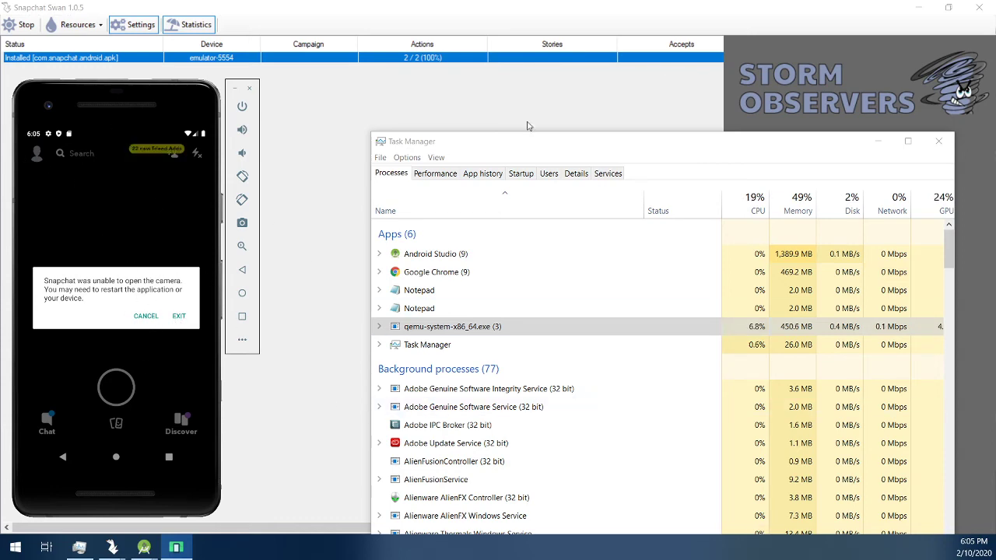
Step: Place Task Manager on the right half of the screen with the emulator beside it on the left
drag(544, 141, 483, 61)
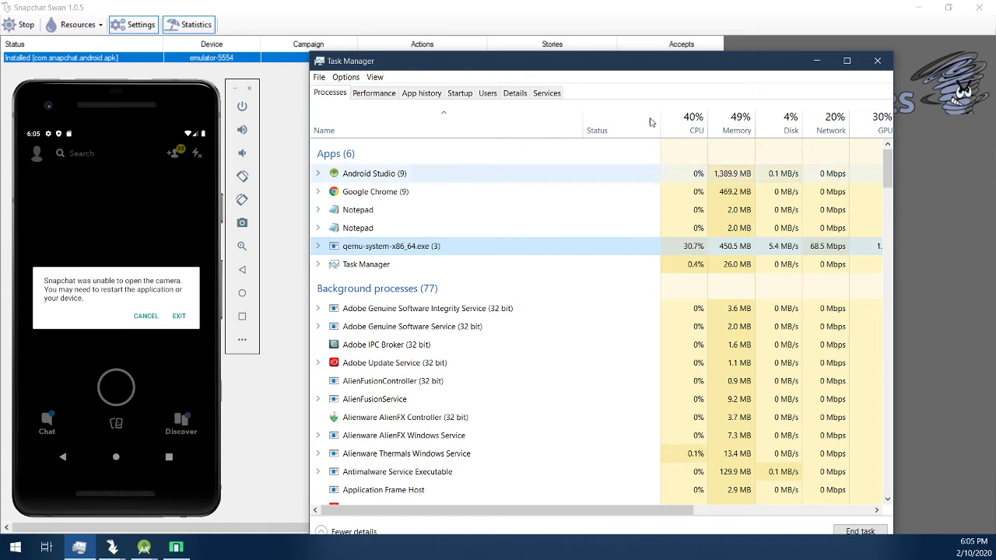
drag(632, 67, 622, 83)
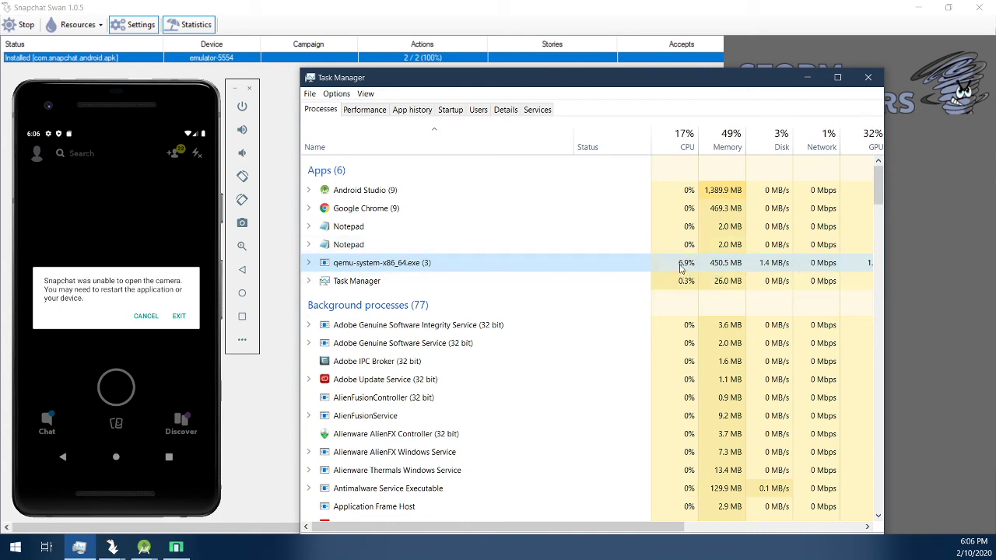
drag(96, 284, 103, 281)
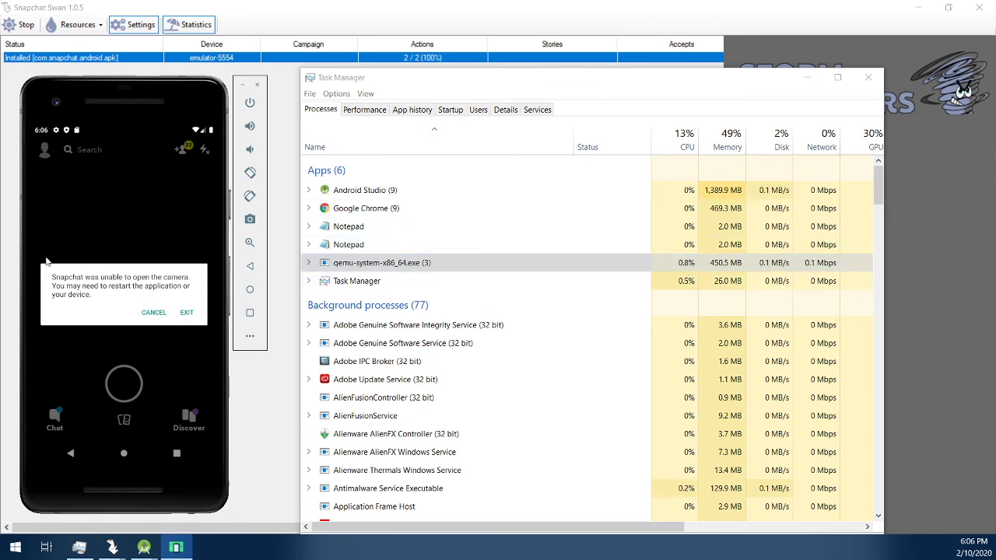
drag(428, 76, 673, 69)
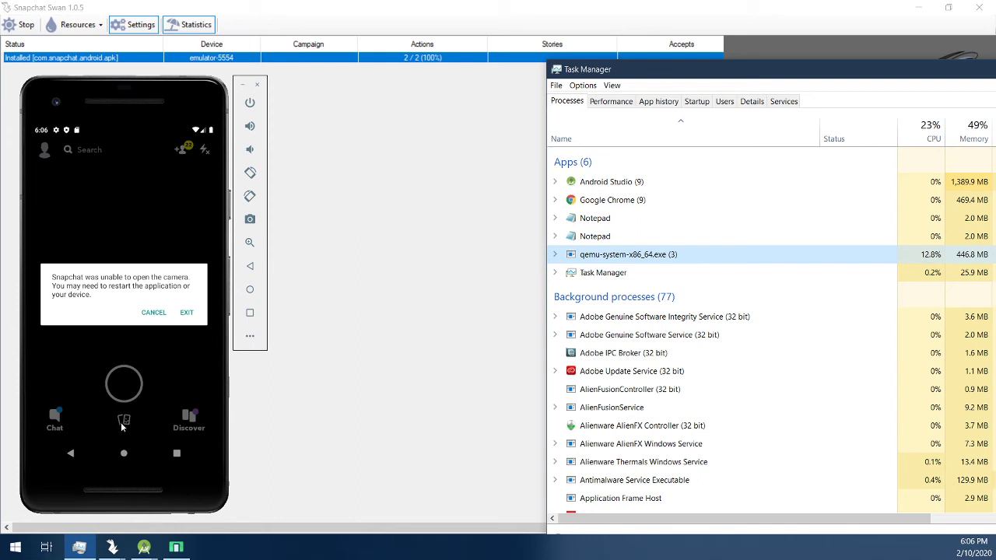
Step: Dismiss Snapchat's camera error, then open and leave the Add Friends screen twice
click(179, 153)
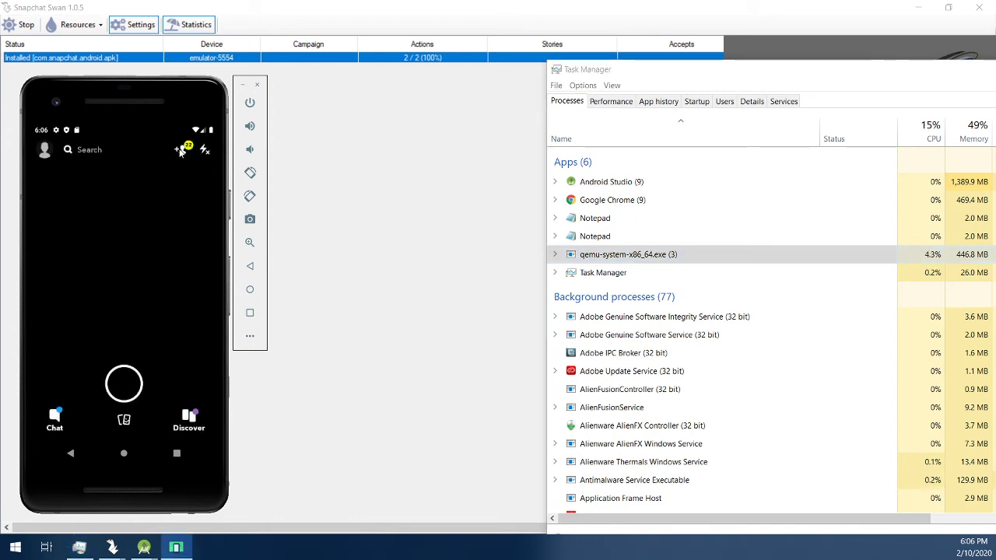
click(179, 151)
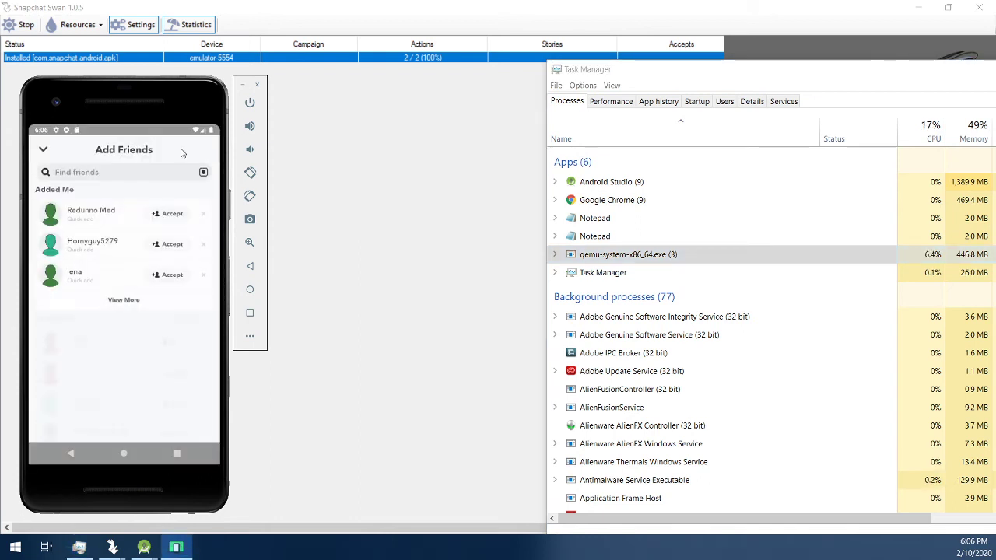
click(43, 151)
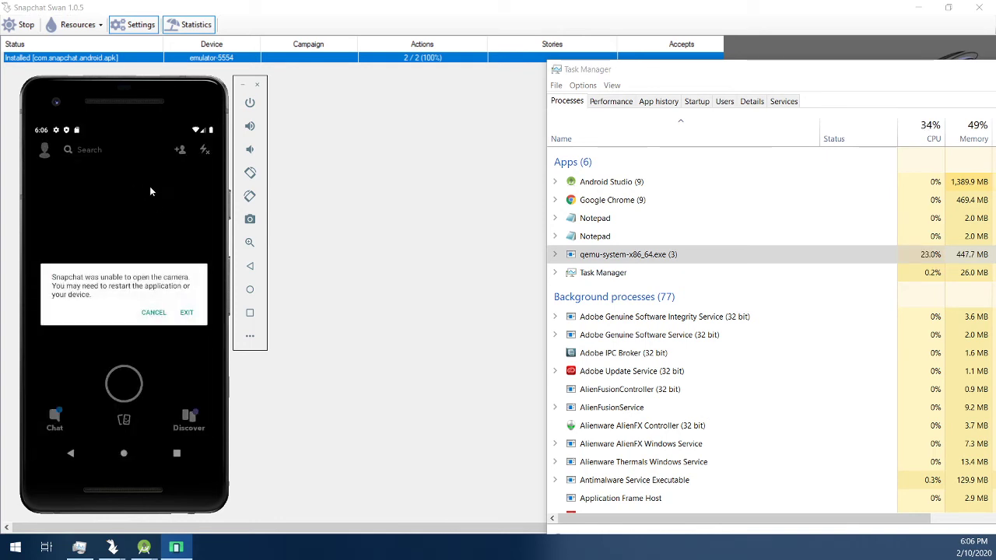
click(180, 153)
click(180, 152)
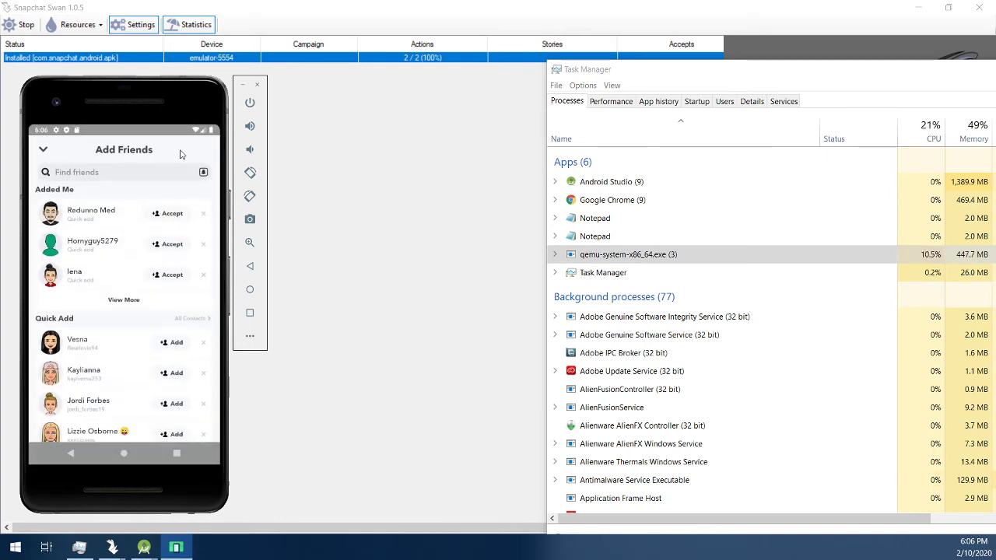
click(44, 151)
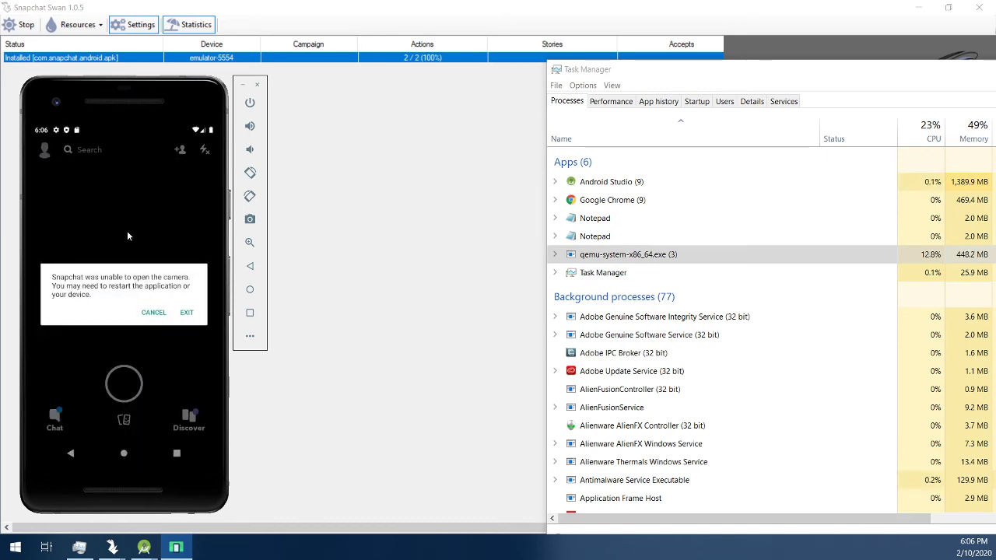
Step: Reposition Task Manager and the emulator window, then bring Snapchat Swan to the front
drag(689, 70, 482, 80)
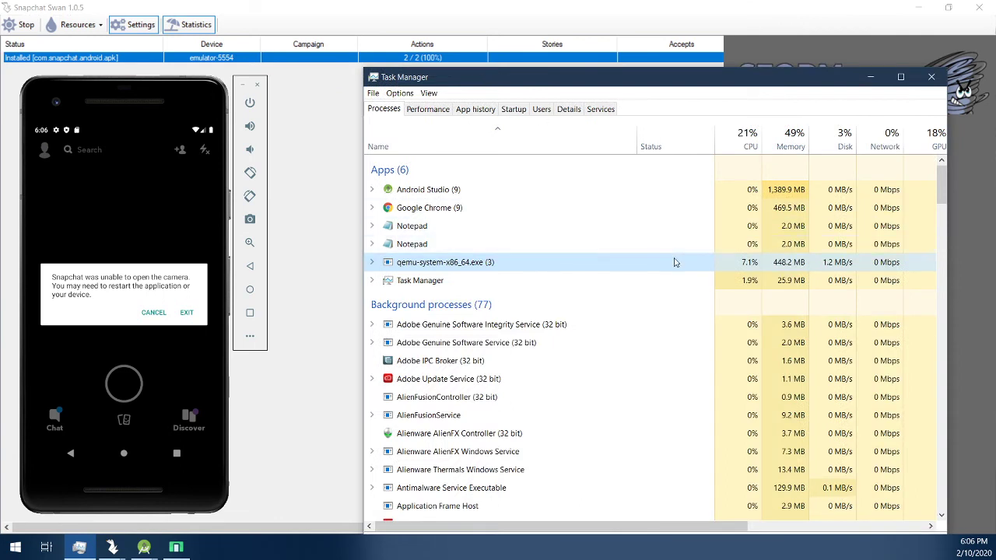
drag(149, 98, 163, 99)
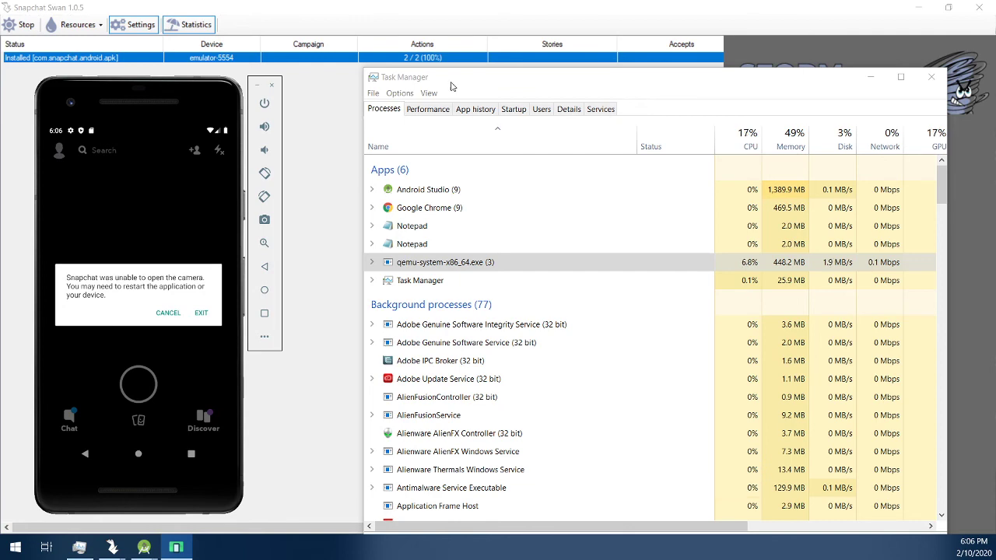
drag(451, 86, 399, 117)
mouse_move(247, 98)
mouse_down()
mouse_move(260, 79)
mouse_move(284, 76)
mouse_move(261, 95)
mouse_up()
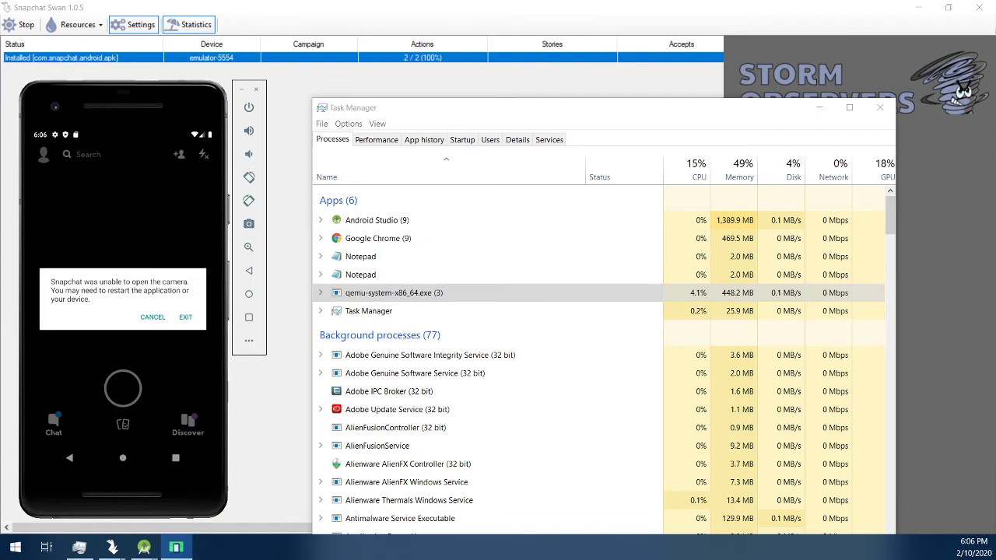
drag(262, 100, 288, 91)
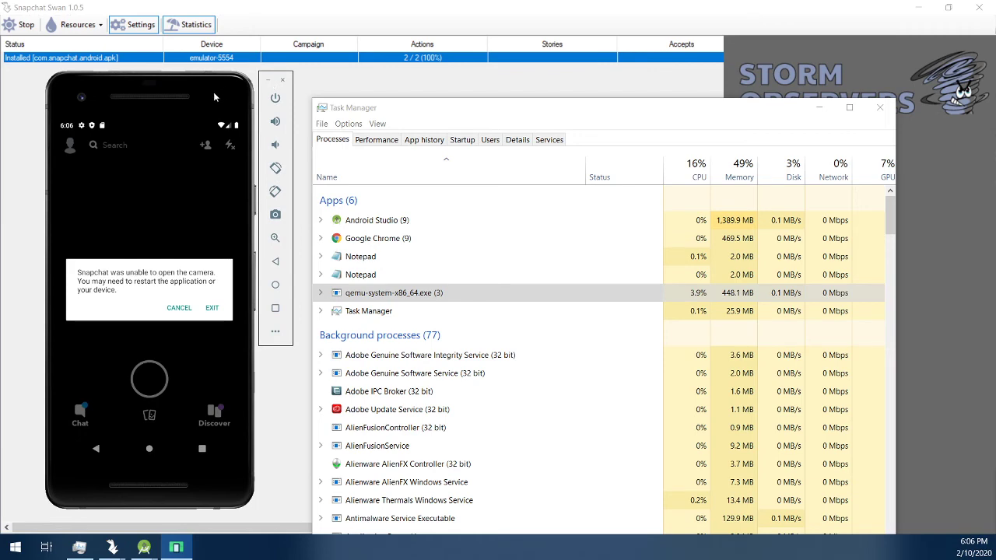
drag(215, 96, 190, 102)
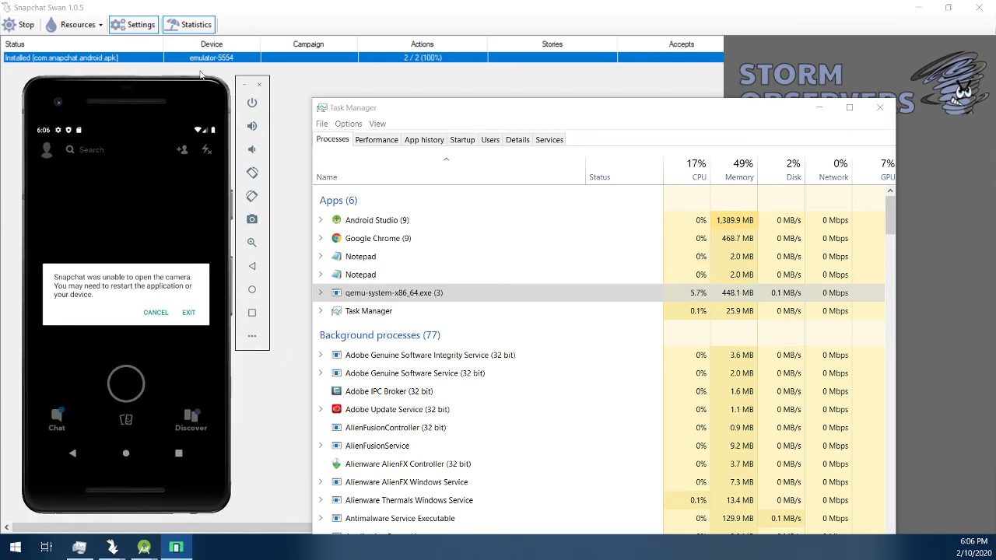
click(138, 24)
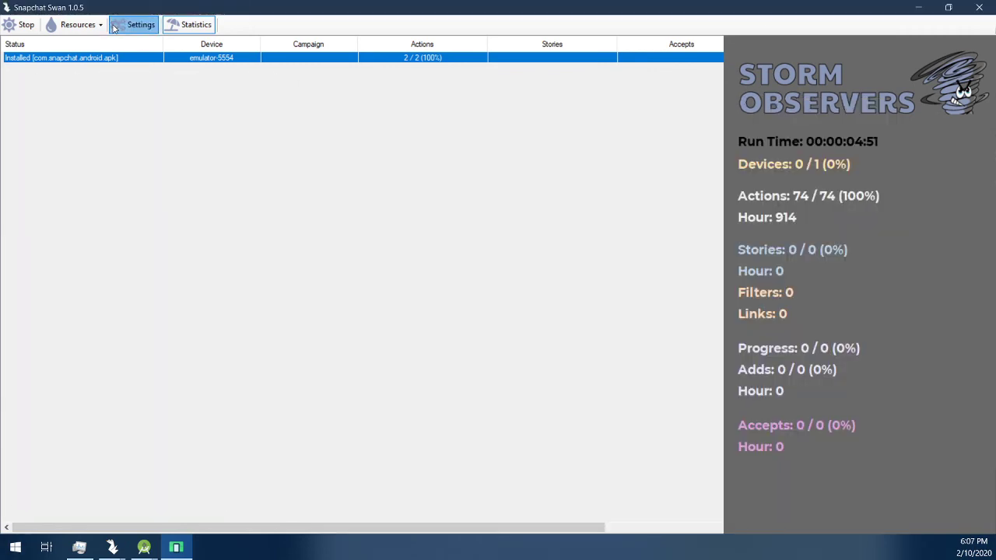
click(139, 24)
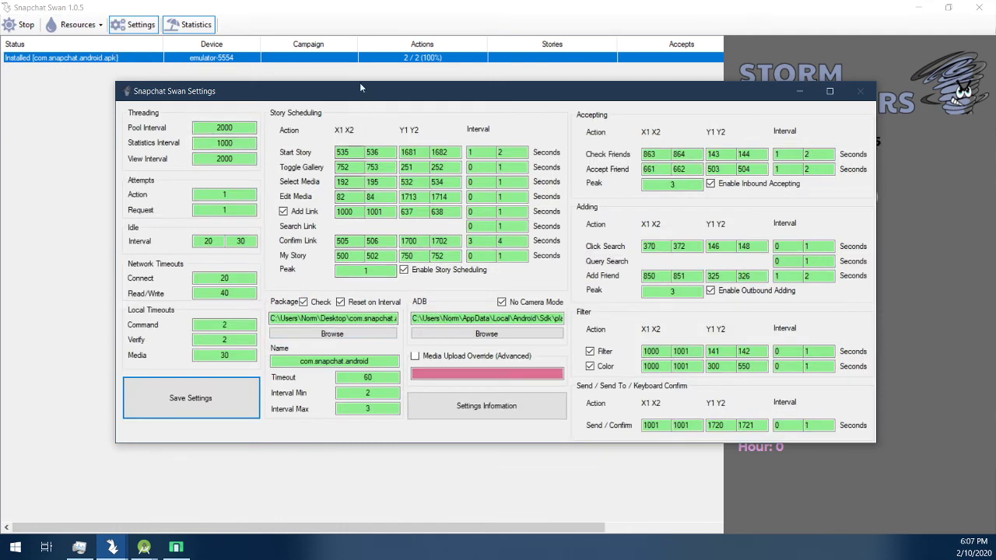
drag(359, 84, 372, 77)
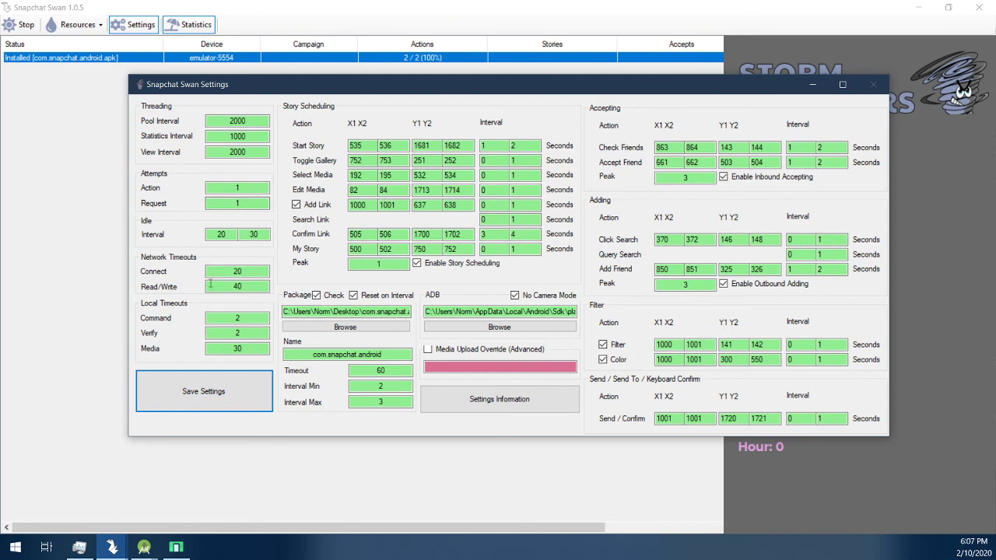
drag(263, 318, 200, 314)
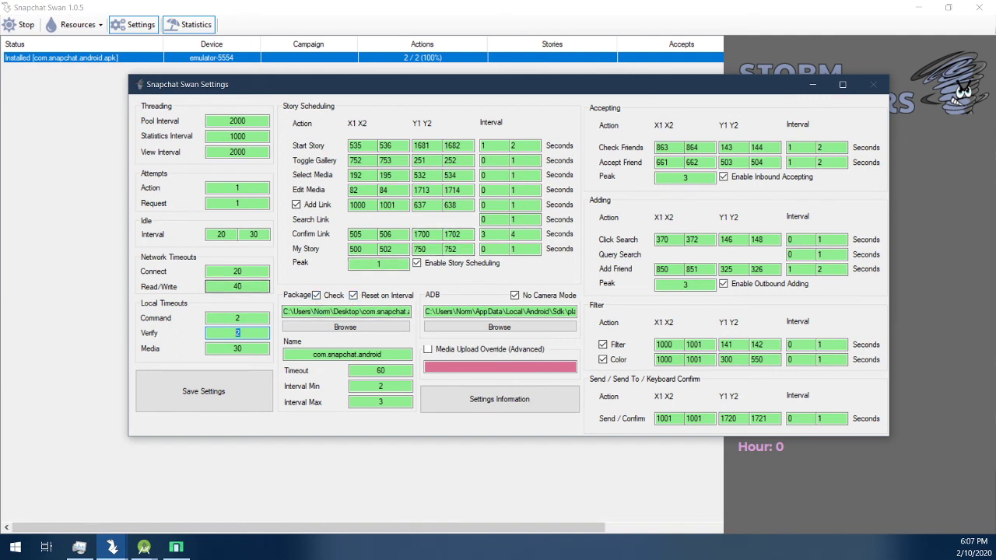
click(272, 75)
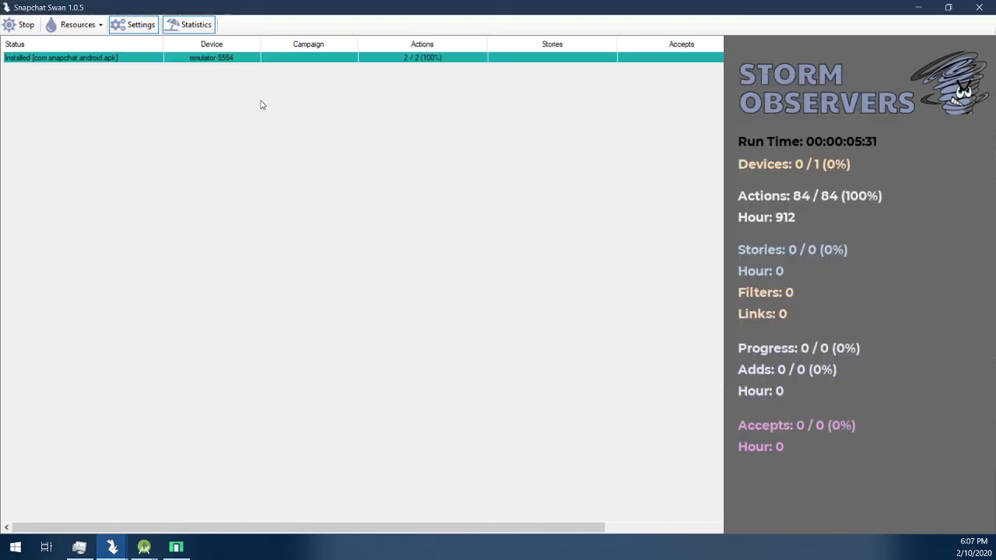
Step: Stop the Swan bot run and move its main and Settings windows down to reveal Task Manager
drag(226, 6, 117, 2)
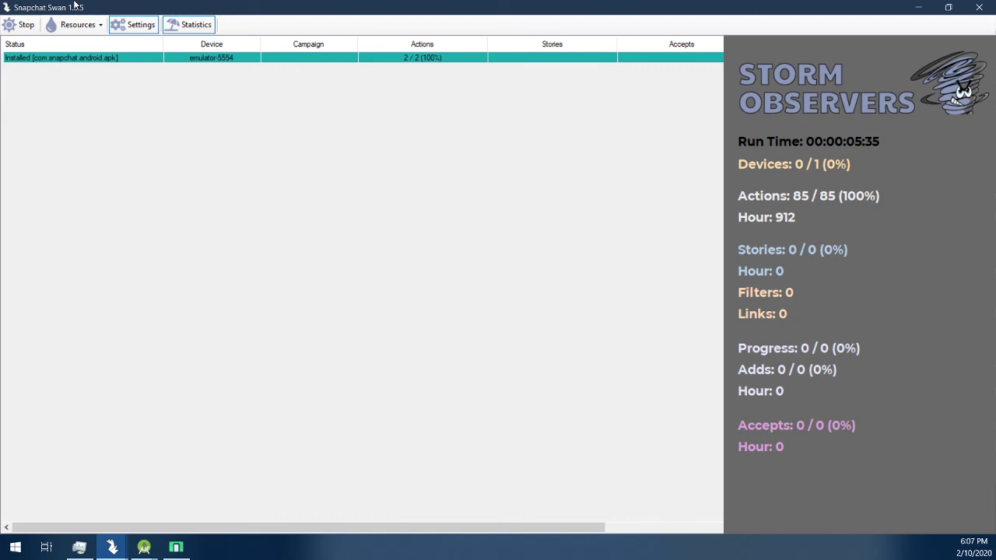
click(19, 24)
drag(270, 4, 257, 280)
drag(342, 77, 389, 69)
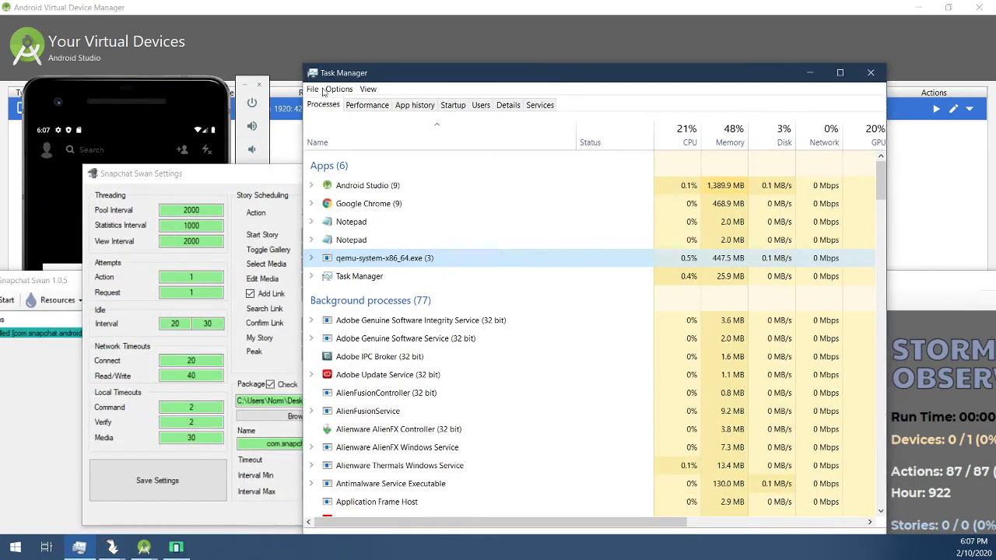
Step: Rearrange the emulator, settings and Task Manager windows so each is visible
drag(273, 174, 243, 260)
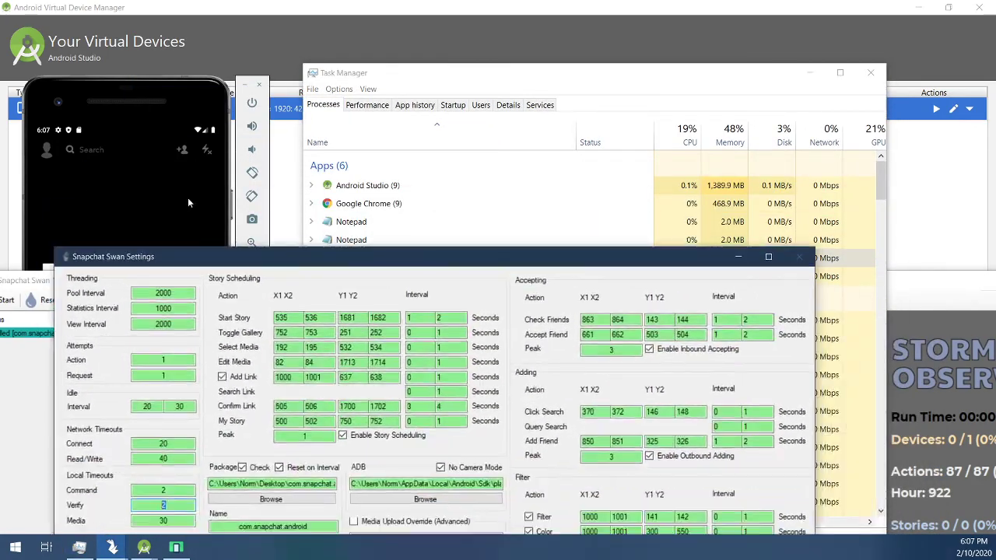
click(165, 89)
drag(164, 90, 189, 59)
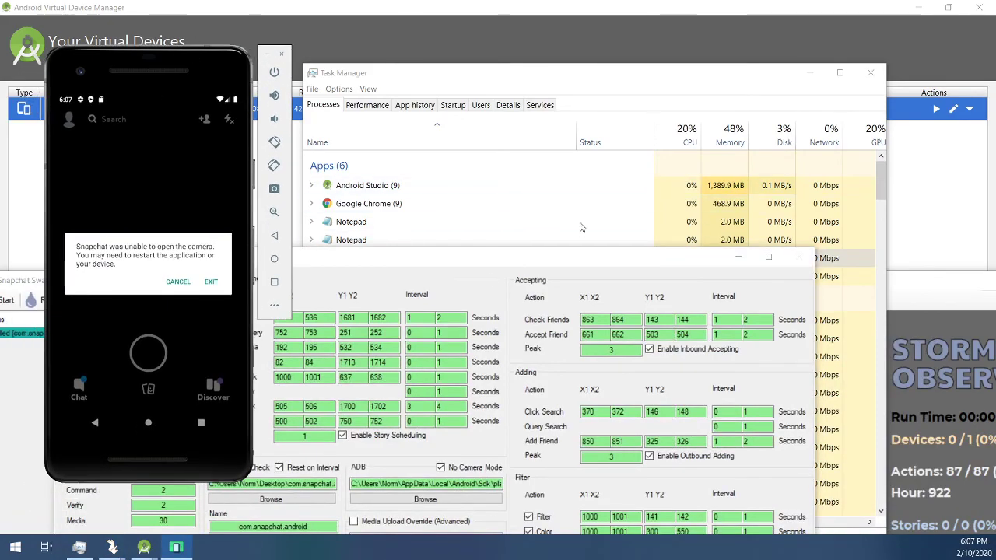
drag(412, 259, 586, 385)
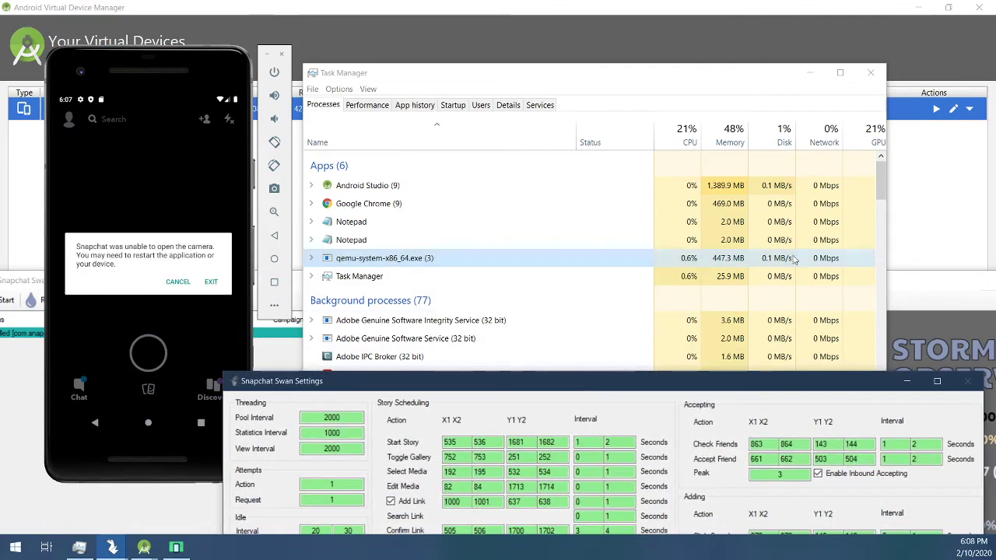
click(589, 258)
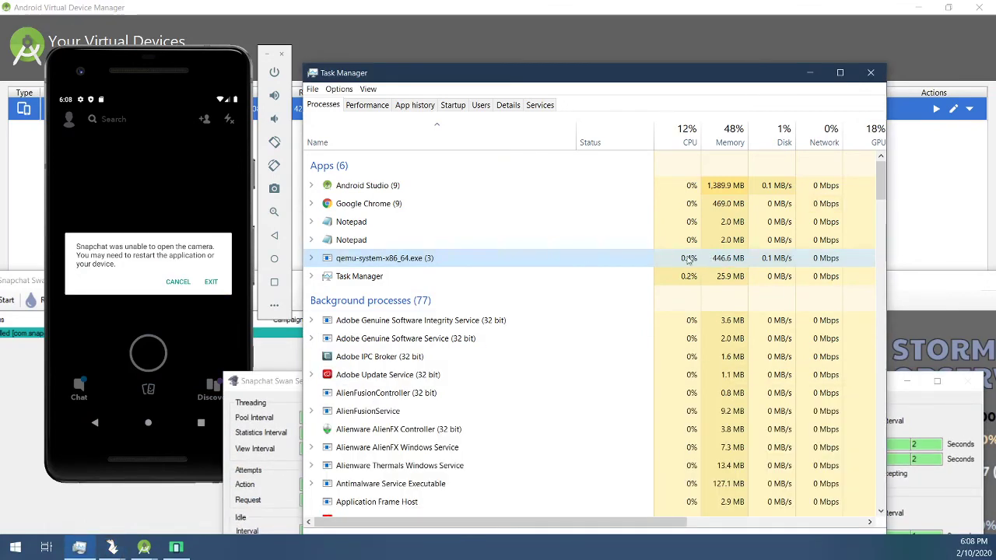
Step: Dismiss the camera error, scroll Snapchat's Add Friends Quick Add list, and bring Snapchat Swan forward
click(206, 119)
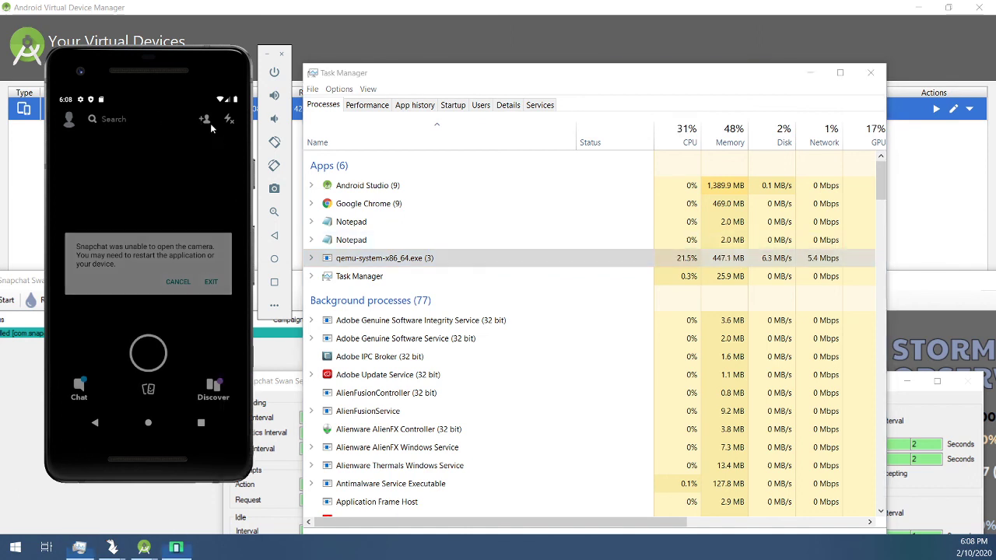
click(205, 118)
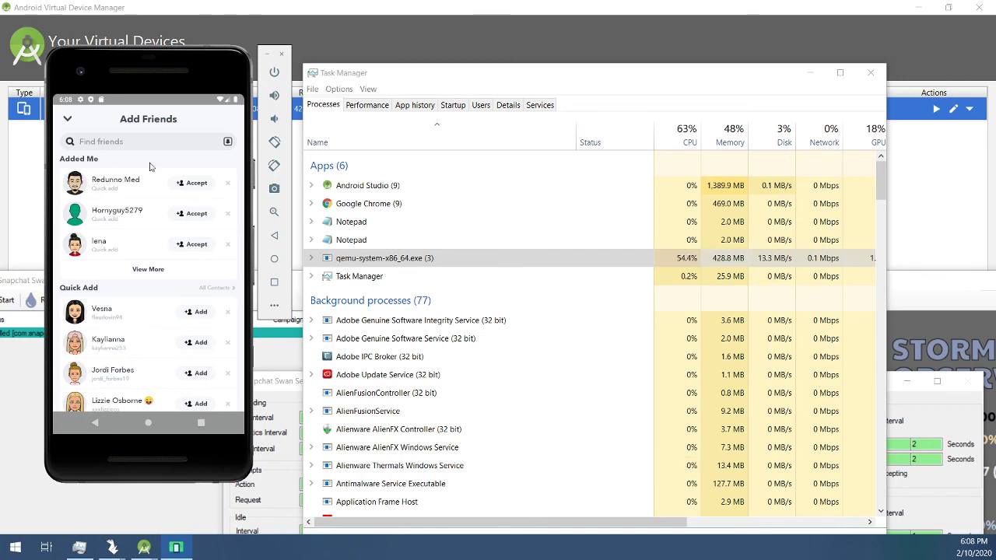
scroll(210, 238, down, 3)
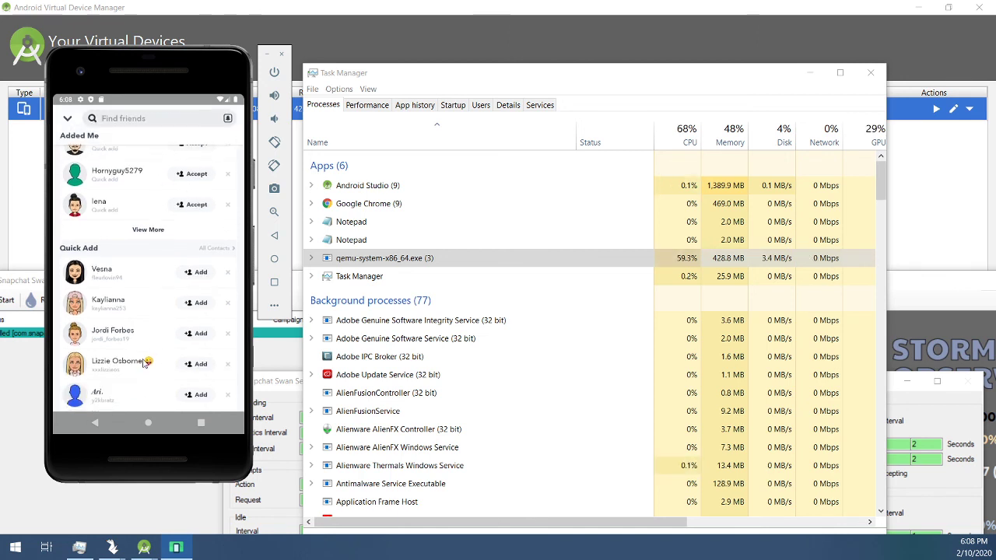
scroll(210, 239, down, 5)
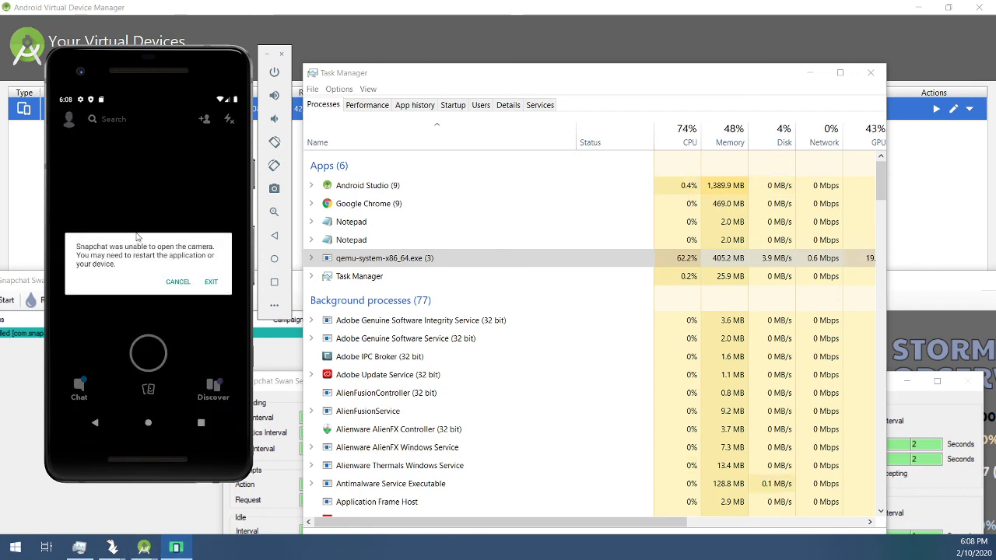
drag(890, 283, 913, 288)
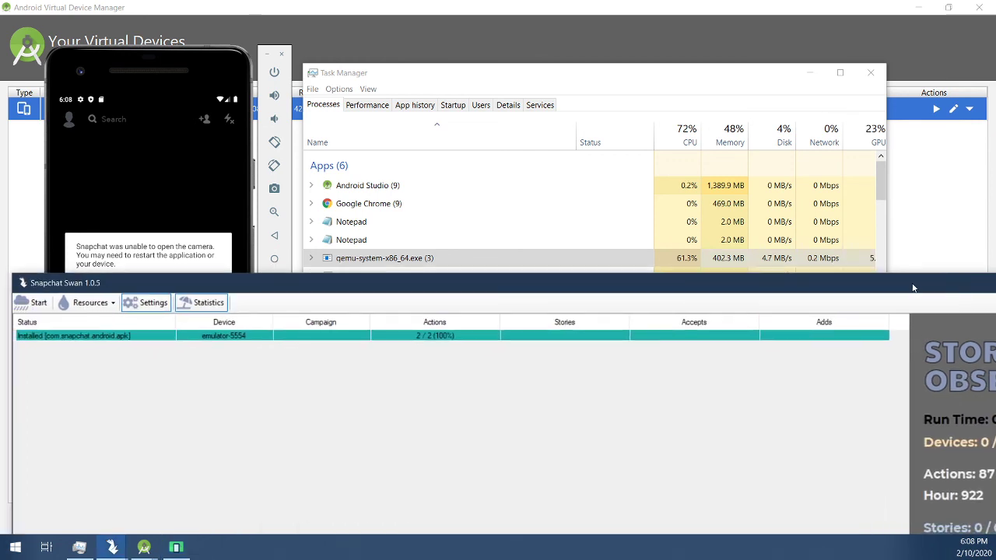
Step: Maximize Snapchat Swan to show Run Time 00:00:05:39, Devices 0/1 and Actions 87/87
drag(558, 291, 576, 321)
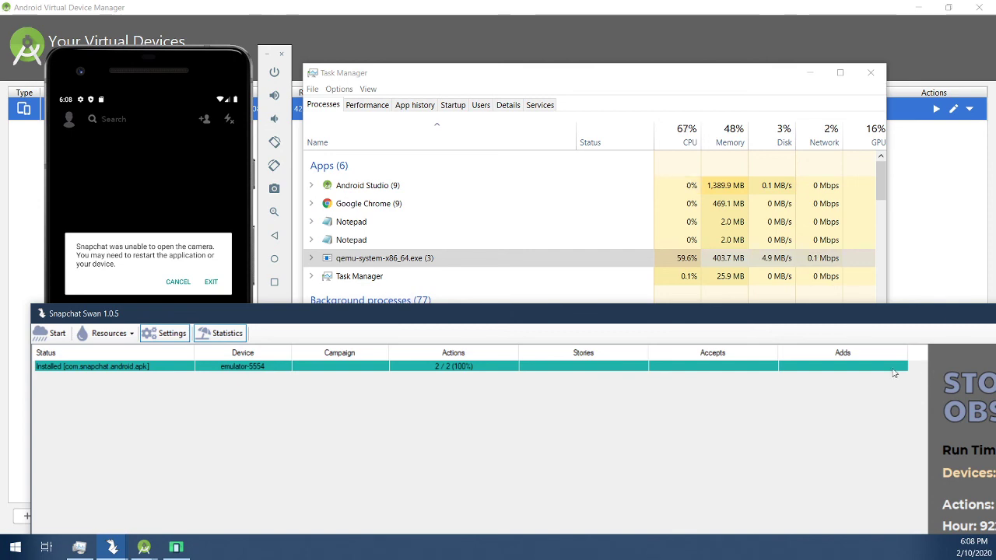
drag(611, 314, 576, 1)
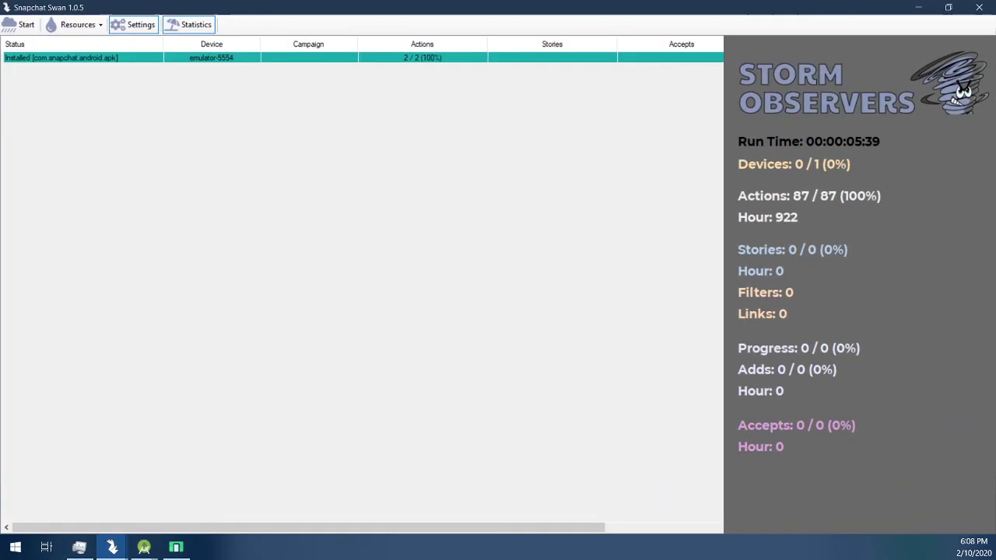